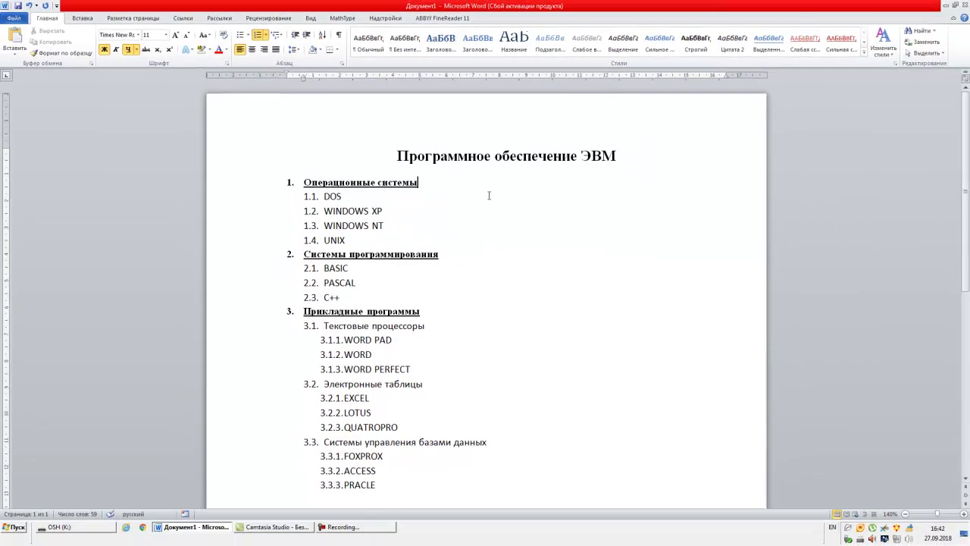
- Add unnumbered blank lines after 'Операционные системы' so 1.1. DOS begins on page 2
key(Return)
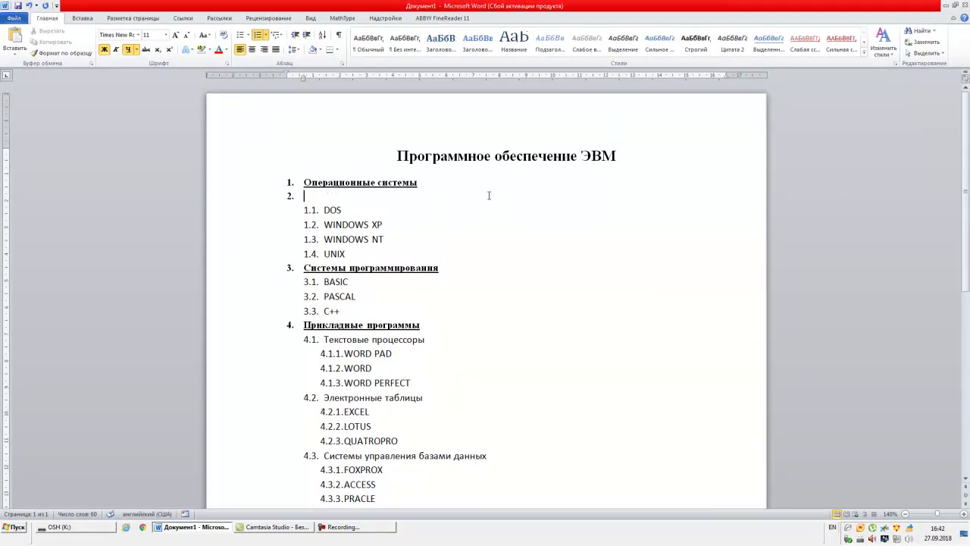
key(Return)
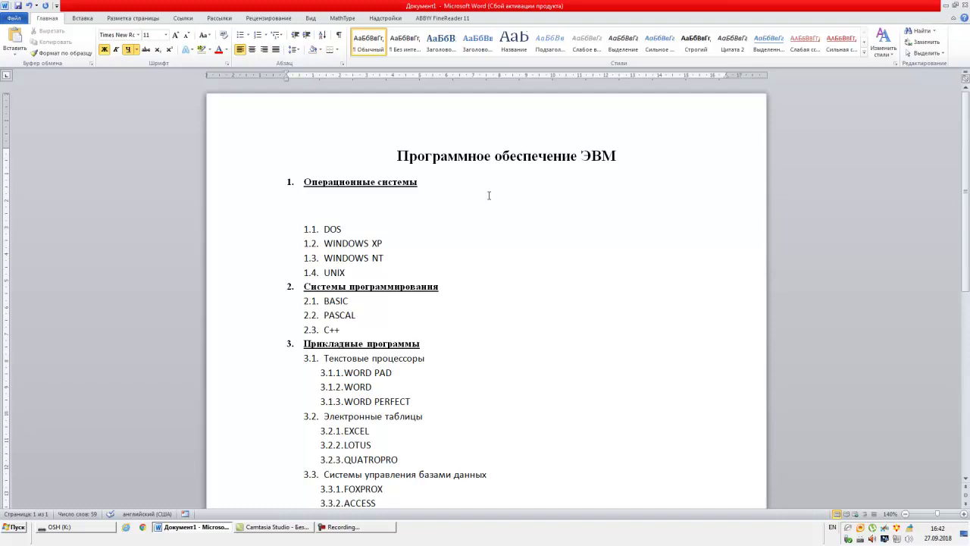
key(Return)
key(Return)
key(Return)
key(Return)
key(Return)
key(Return)
key(Return)
key(Return)
key(Return)
key(Return)
key(Return)
key(Return)
key(Return)
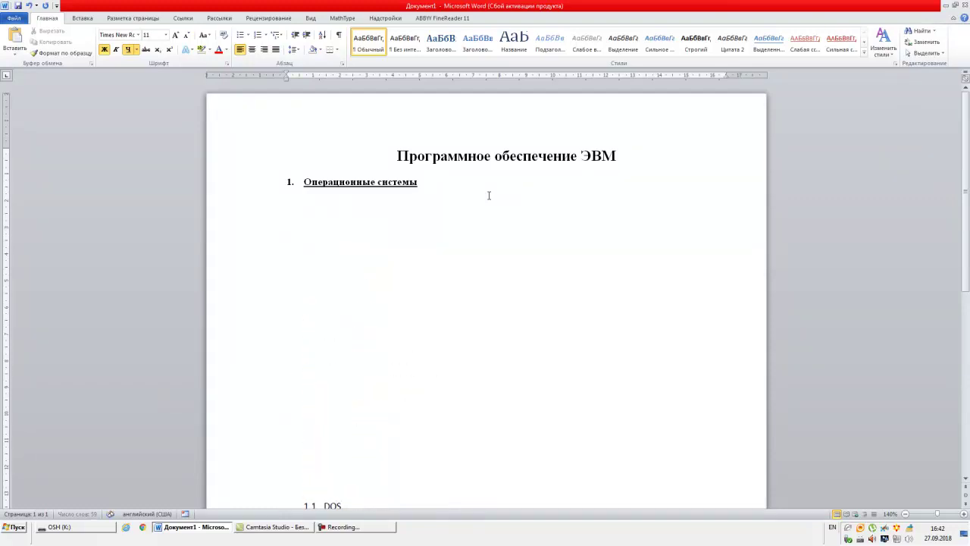
key(Return)
key(Return)
key(Return)
key(Return)
key(Return)
key(Return)
key(Return)
key(Return)
key(Return)
key(Return)
key(BackSpace)
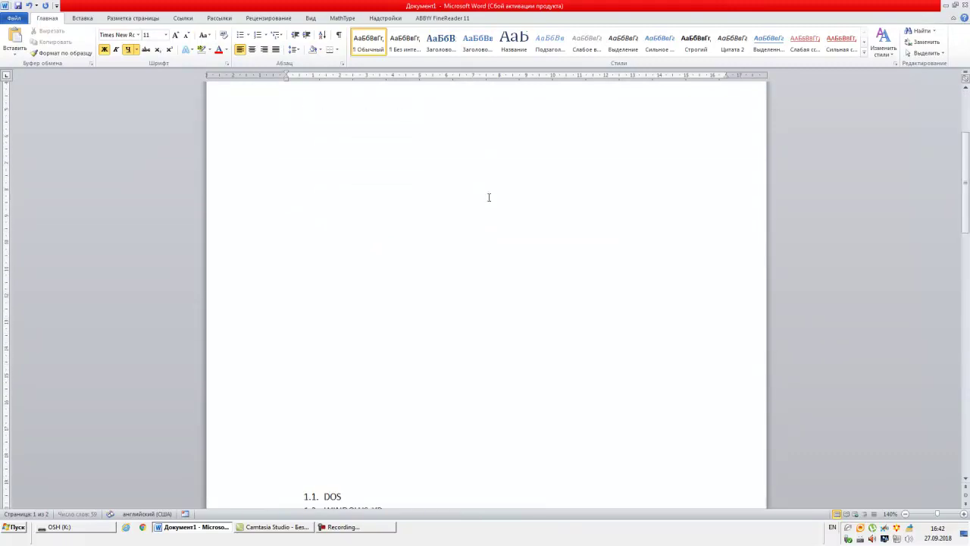
scroll(489, 197, up, 1)
scroll(488, 197, down, 2)
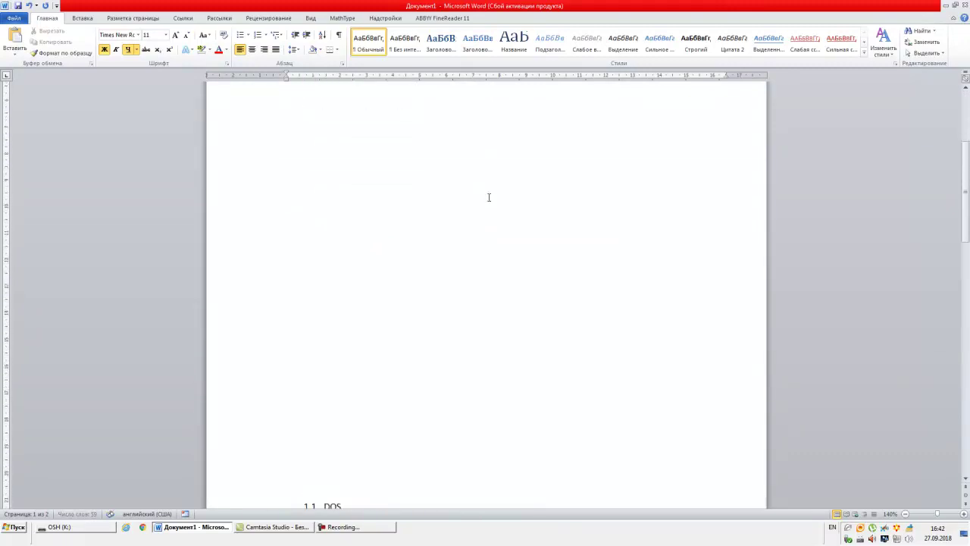
scroll(489, 197, down, 3)
scroll(489, 197, down, 2)
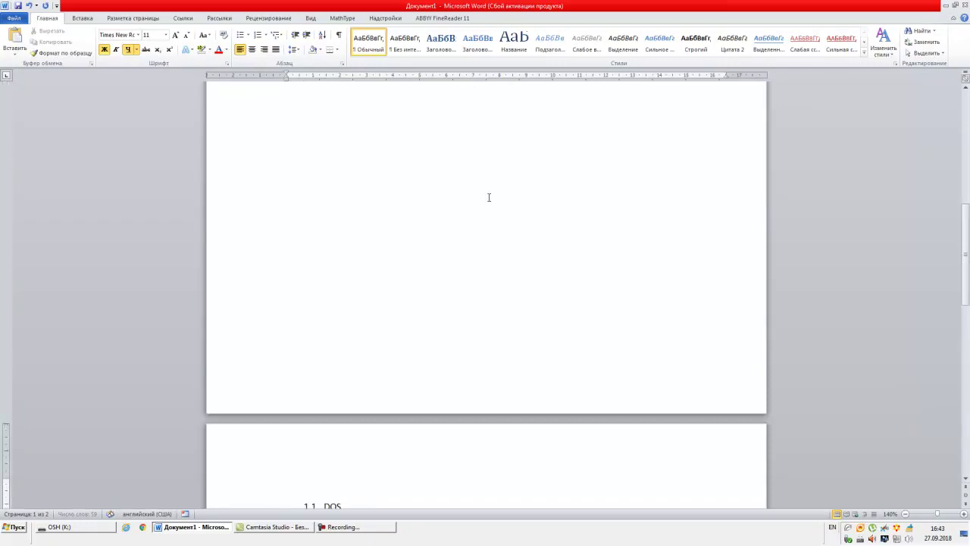
key(Delete)
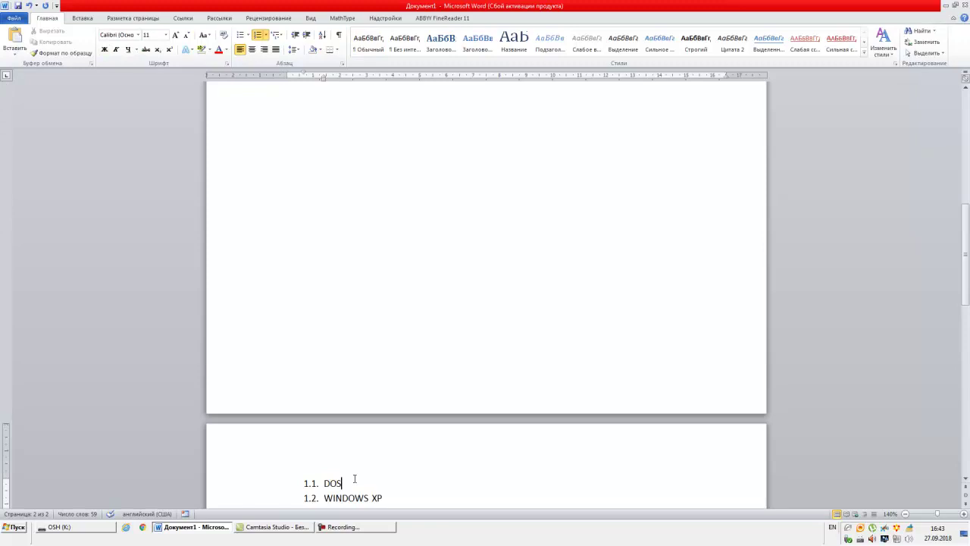
- Add blank lines after 1.1. DOS so 1.2. WINDOWS XP starts a new page
key(Return)
key(Return)
key(Return)
key(Return)
key(Return)
key(Return)
key(Return)
key(Return)
key(Return)
key(Return)
key(Return)
key(Return)
key(Return)
key(Return)
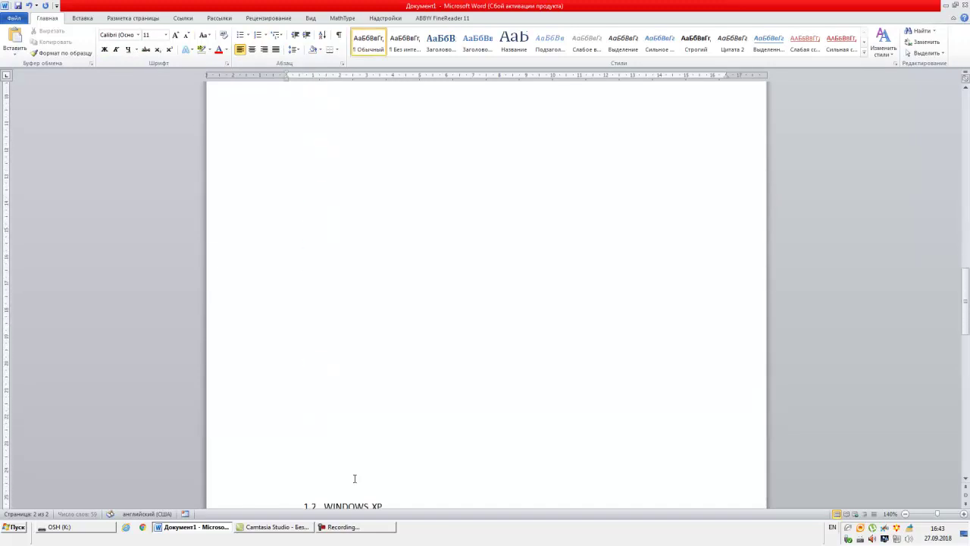
key(Return)
key(Return)
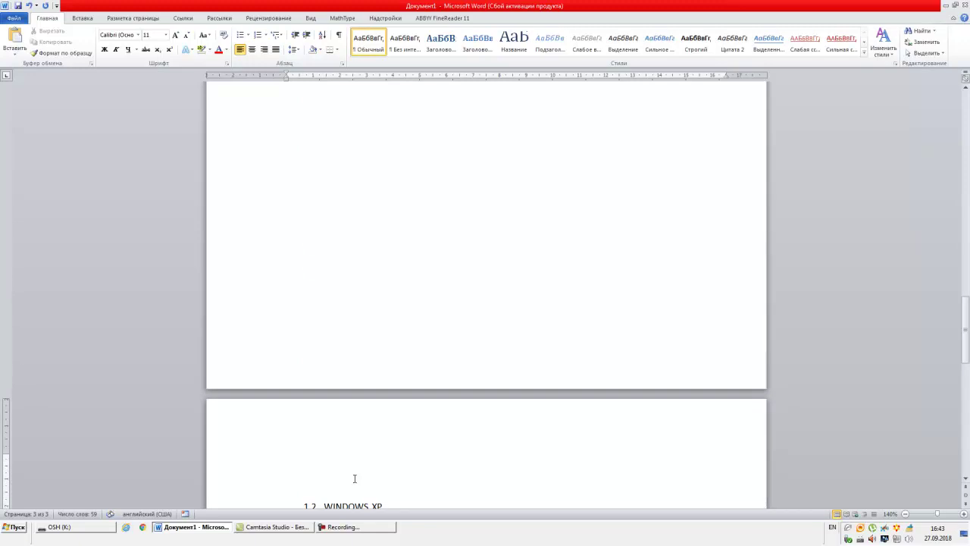
key(Delete)
key(Delete)
key(Delete)
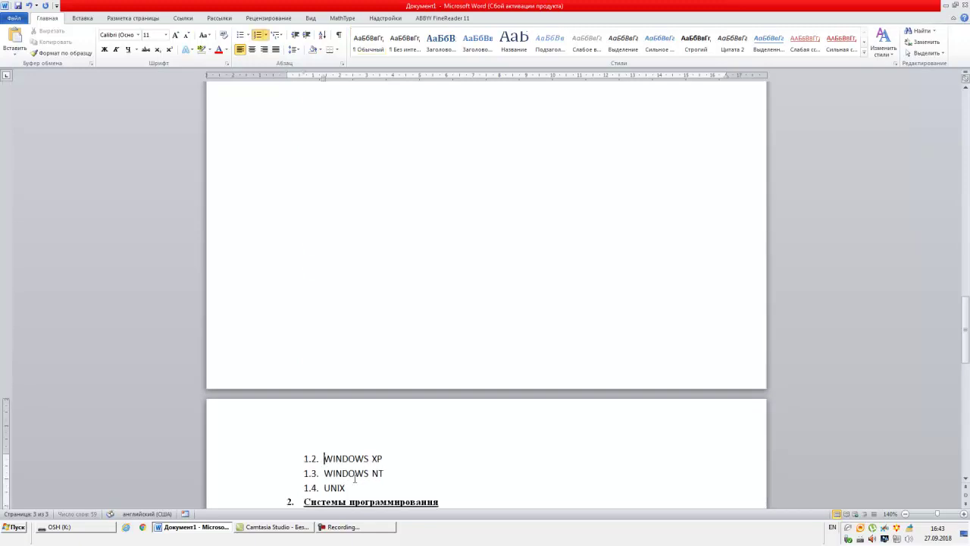
key(Up)
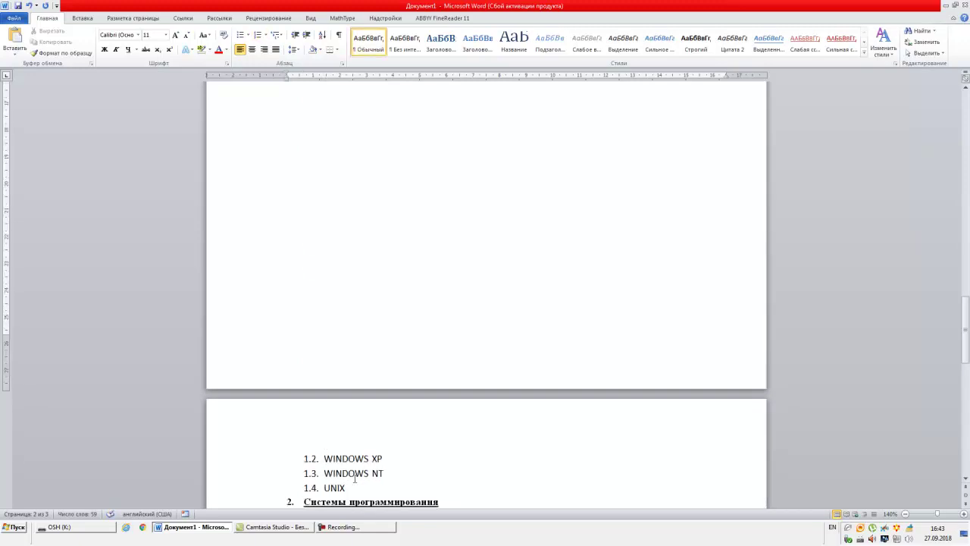
key(Return)
key(Delete)
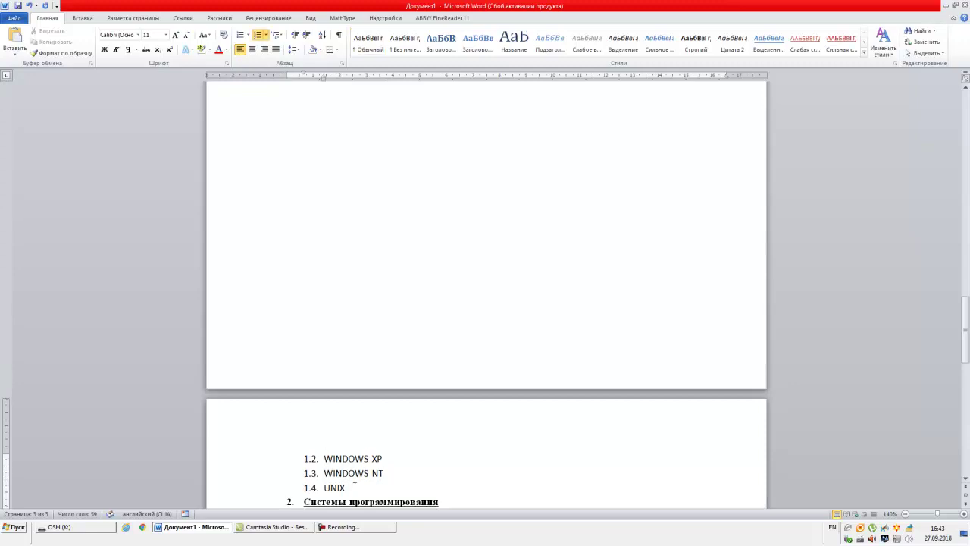
key(Right)
- Add unnumbered blank lines after WINDOWS XP so 1.3. WINDOWS NT starts a new page
key(Return)
key(Return)
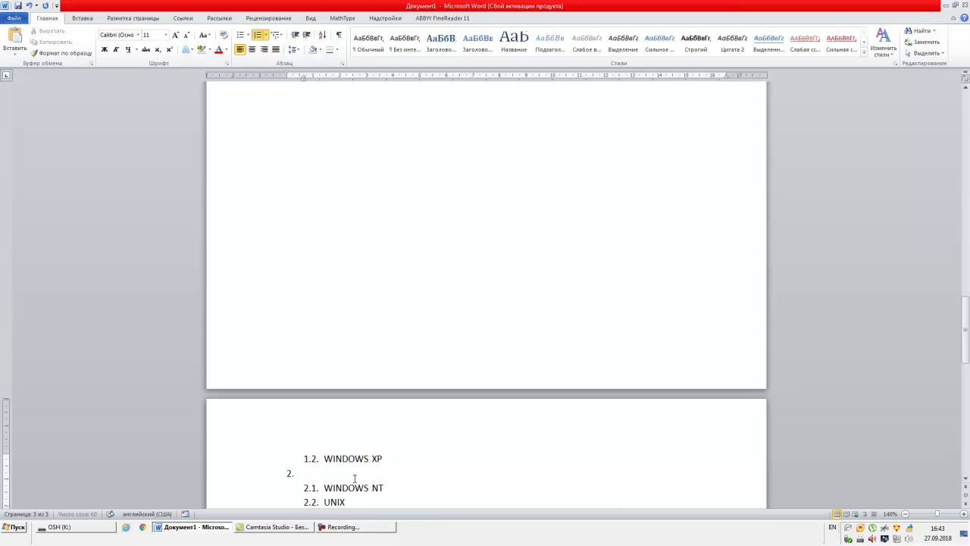
key(Return)
key(Return)
key(Return)
key(Return)
key(Return)
key(Return)
key(Return)
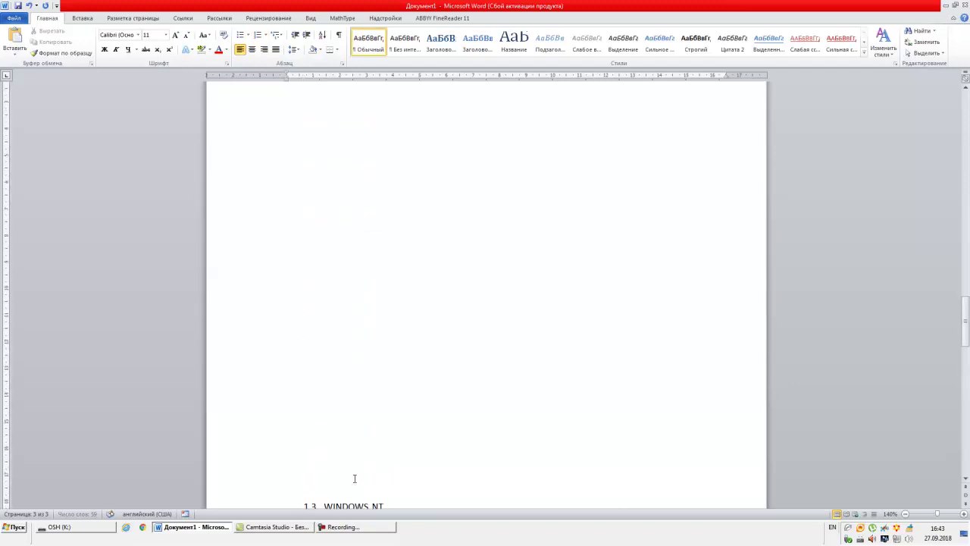
key(Return)
key(Return)
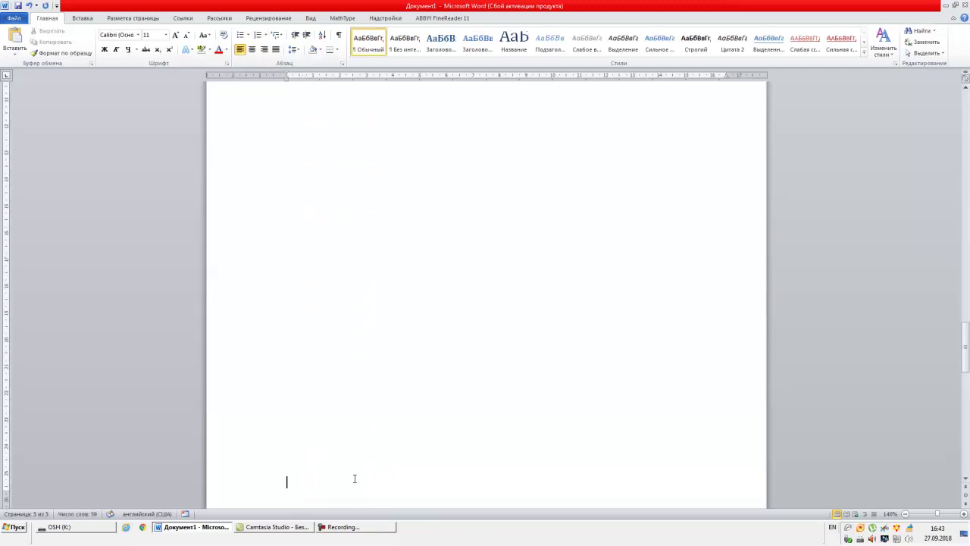
key(Return)
key(Delete)
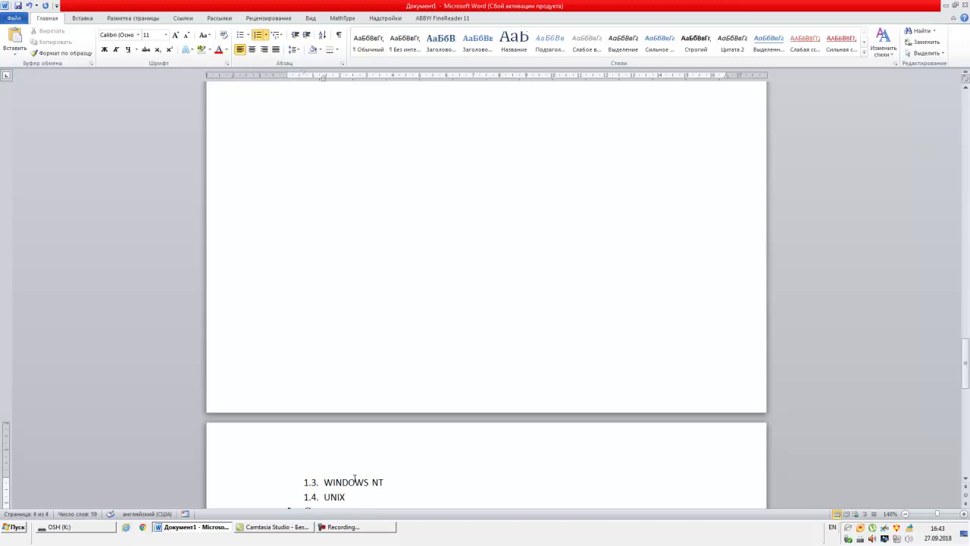
- Push 1.4. UNIX, then heading 2, each onto its own new page
key(End)
key(Return)
key(Return)
key(Return)
key(Return)
key(Return)
key(Return)
key(Return)
key(Return)
key(Return)
key(Return)
key(Return)
key(Return)
key(Return)
key(Return)
key(Return)
key(Return)
key(Return)
key(Return)
key(Return)
key(Return)
key(Return)
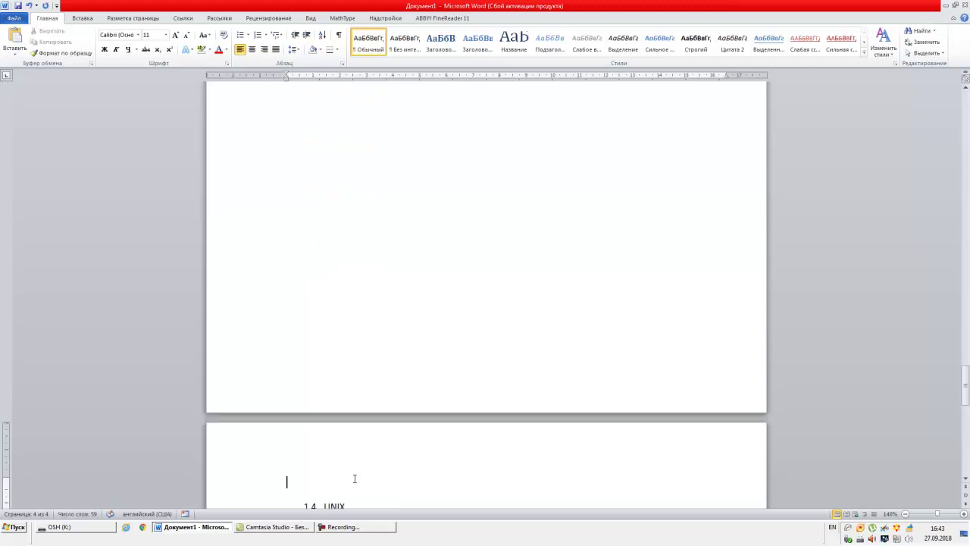
key(Delete)
key(Right)
key(Right)
key(Right)
key(Return)
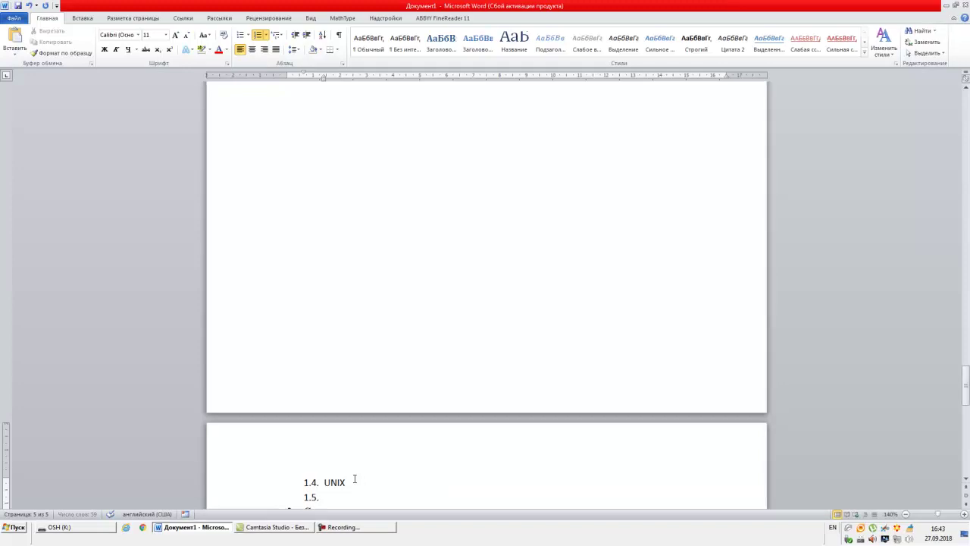
key(Return)
key(Return)
key(Return)
key(Return)
key(Return)
key(Return)
key(Return)
key(Return)
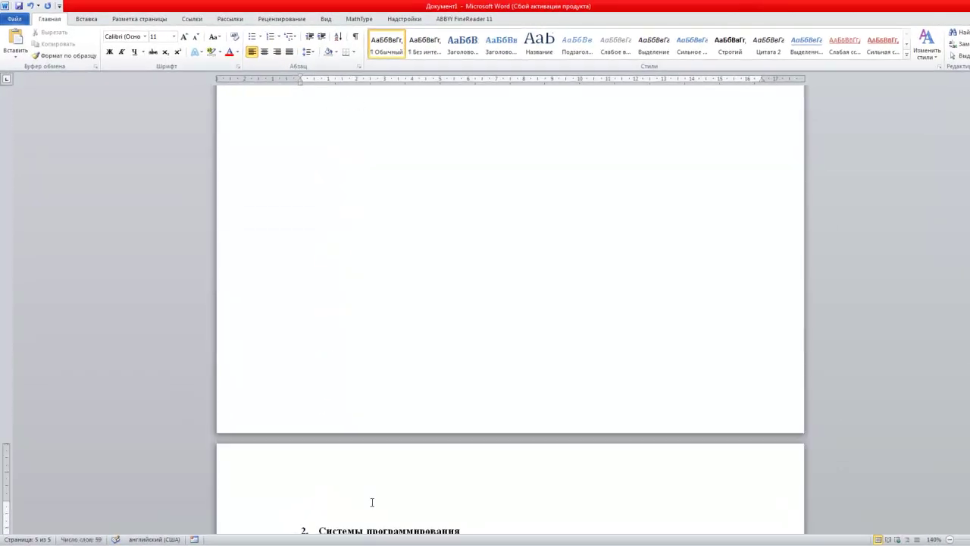
- Leave heading 2 alone on its page and move 2.1. BASIC to the next page
key(Delete)
key(Return)
key(Return)
key(Return)
key(Return)
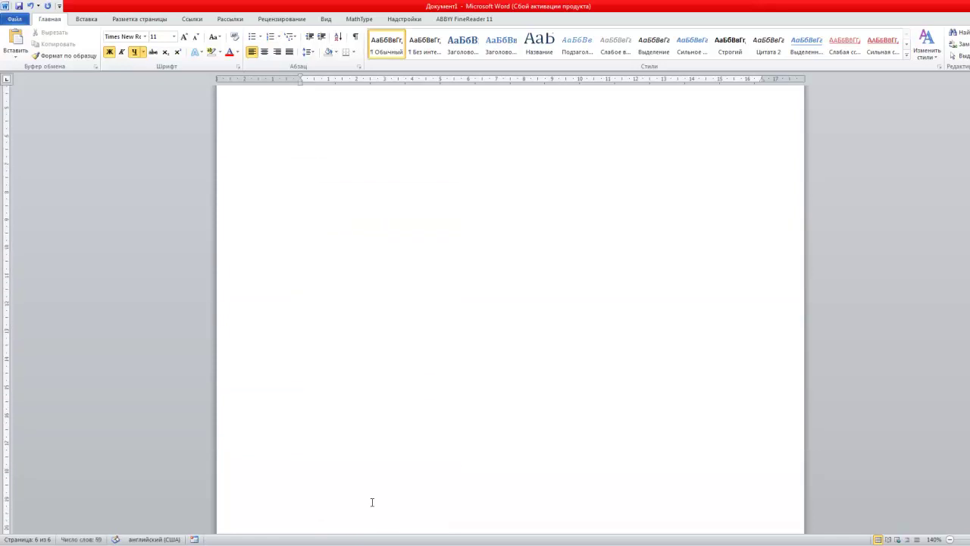
key(Return)
key(Return)
key(Return)
click(373, 501)
key(Delete)
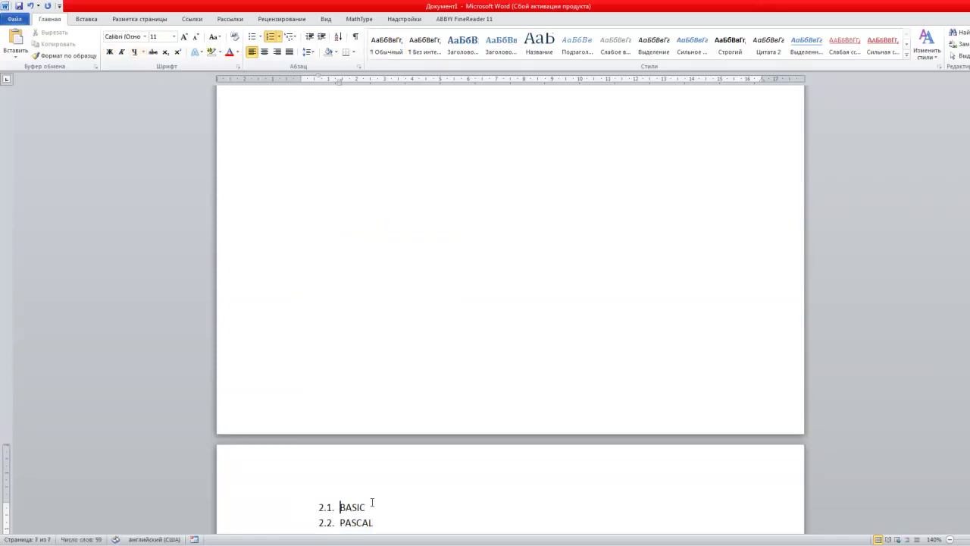
- Add sublevel item 2.3 C++ and push 2.2. PASCAL onto a new page
key(Return)
key(Return)
key(Return)
key(Return)
key(Return)
key(Return)
key(Return)
key(Return)
key(Return)
key(Return)
key(Return)
key(Return)
key(Return)
key(Return)
key(Return)
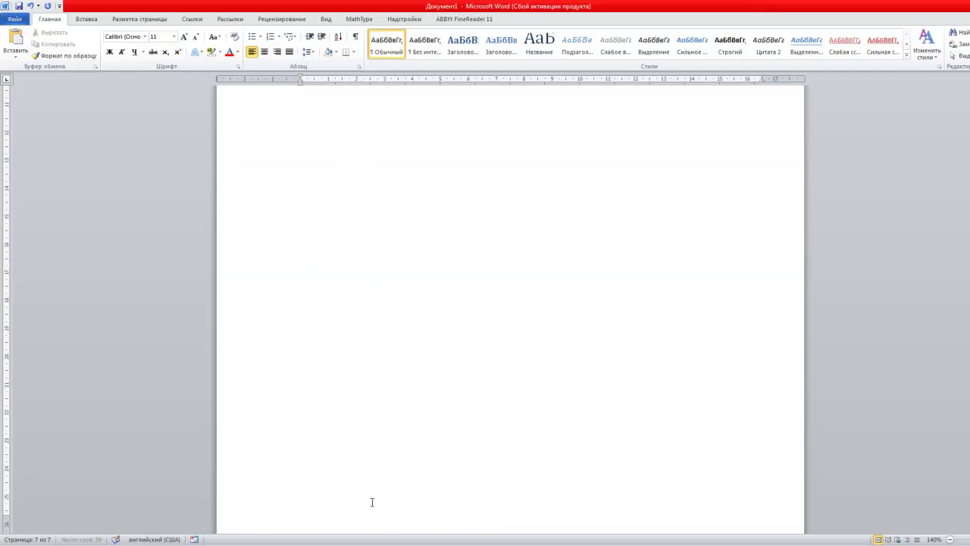
key(Return)
key(Delete)
key(End)
key(Return)
key(Return)
key(Tab)
text(C++)
key(Up)
key(End)
key(Return)
key(Return)
key(Return)
key(Return)
key(Return)
key(Return)
- Move 2.3. C++ onto its own page and push heading 3 further down
key(Return)
key(Return)
key(Return)
key(Return)
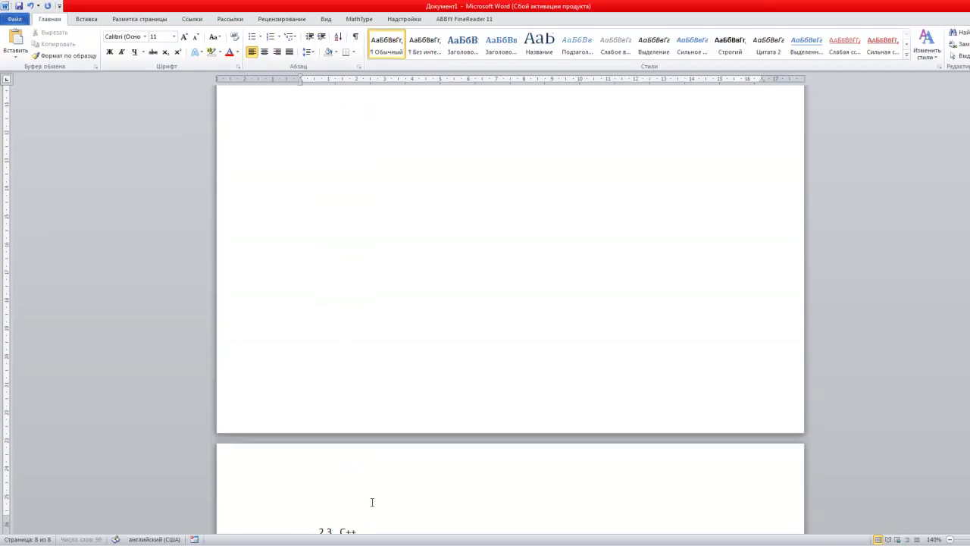
key(Return)
key(Return)
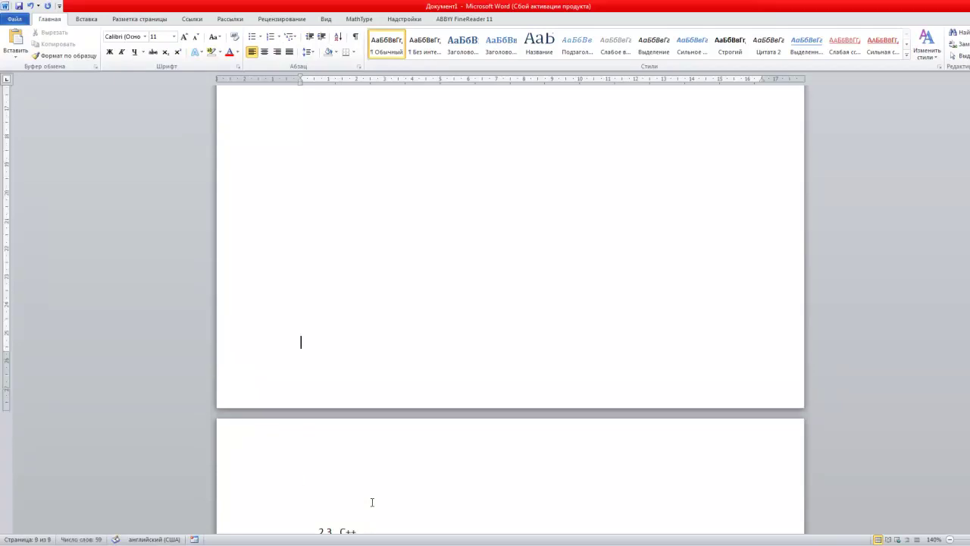
key(Delete)
key(Delete)
key(Delete)
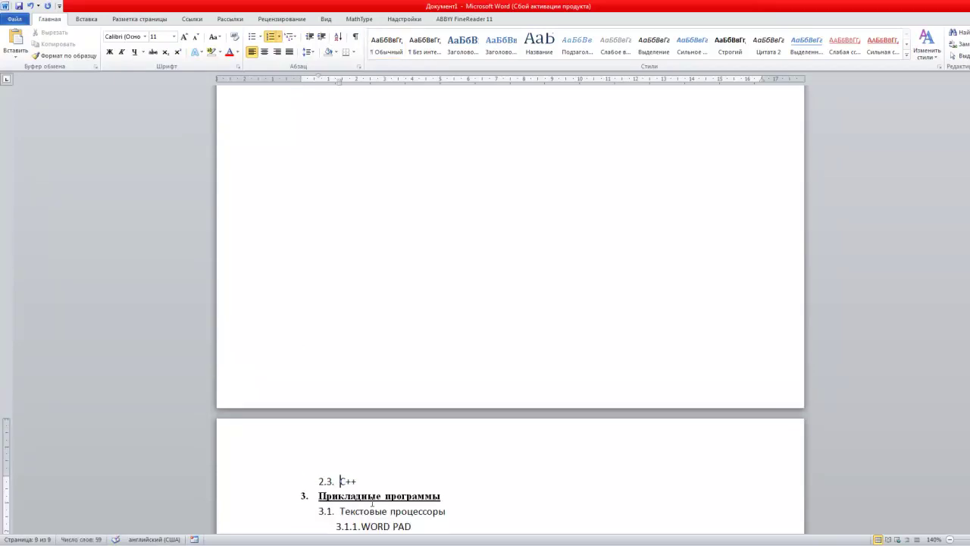
key(Return)
key(Return)
key(Return)
key(Return)
key(Return)
key(Return)
key(Return)
key(Return)
key(Return)
key(Return)
key(Return)
key(Return)
key(Return)
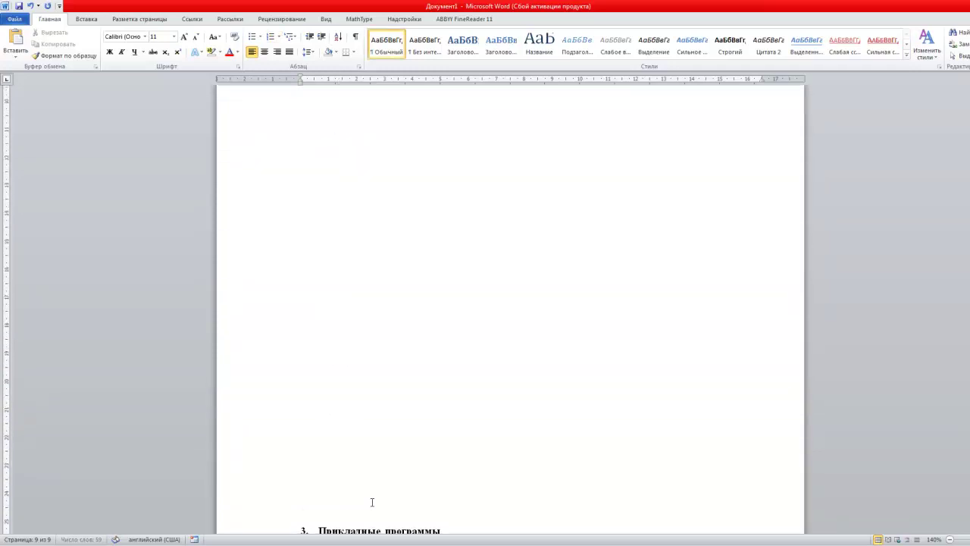
key(Return)
key(Return)
key(Return)
key(Up)
key(Up)
key(Up)
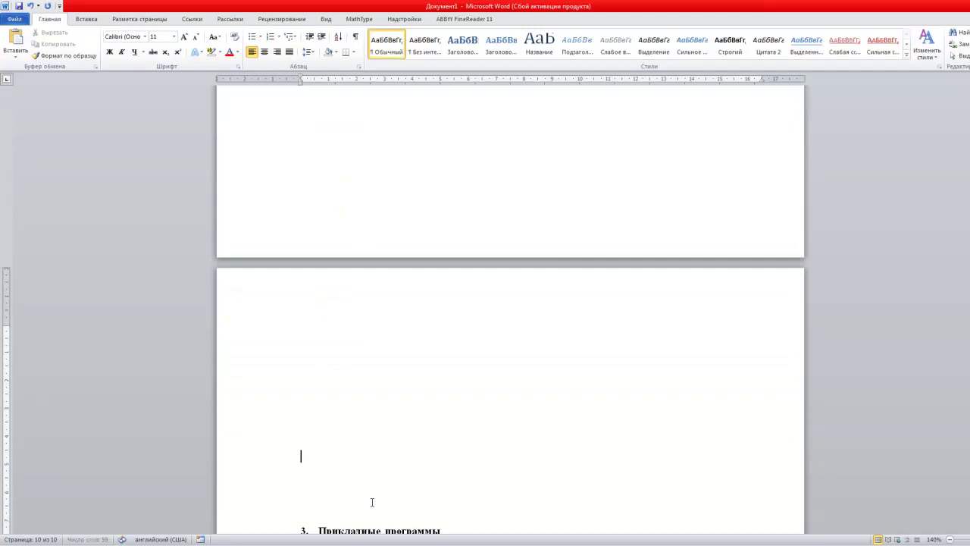
key(Delete)
key(Delete)
key(Delete)
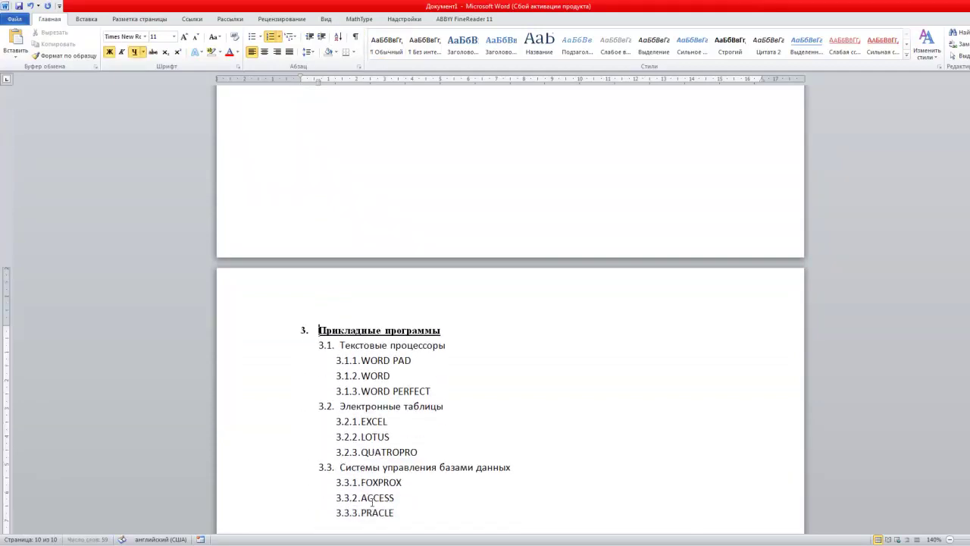
key(Return)
key(Return)
key(Return)
key(Return)
key(Return)
key(Return)
key(Return)
key(Return)
key(Return)
key(Return)
key(Return)
key(Return)
key(Return)
key(Return)
key(Return)
key(Return)
key(Return)
key(Return)
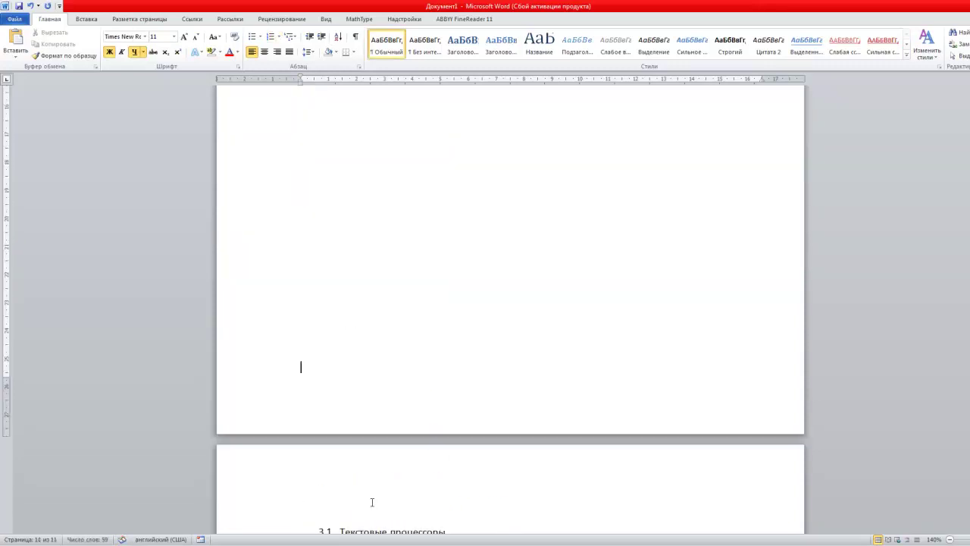
- Put 3.1.1 WORD PAD at the top of a new page, keeping WORD separate
key(Delete)
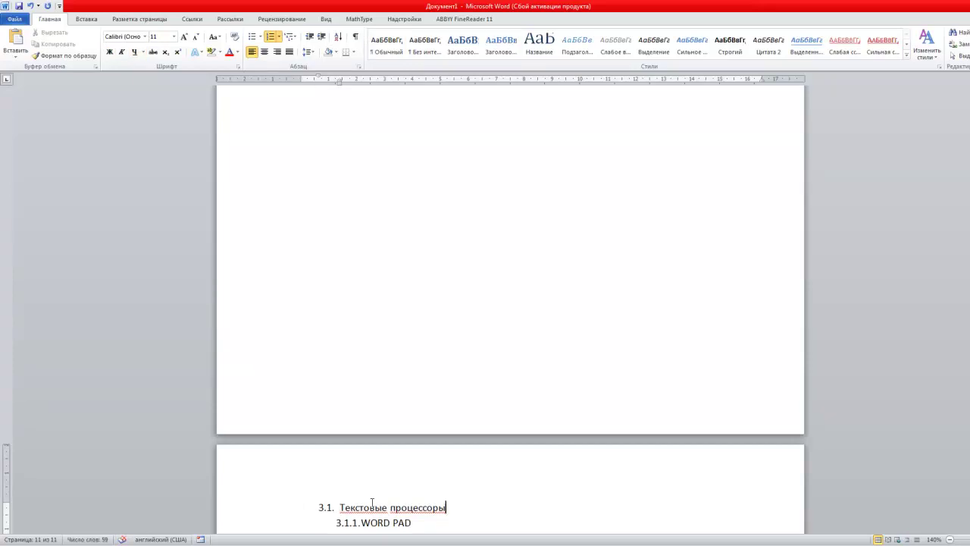
key(Return)
key(Return)
key(Return)
key(Return)
key(Return)
key(Return)
key(Return)
key(Return)
key(Delete)
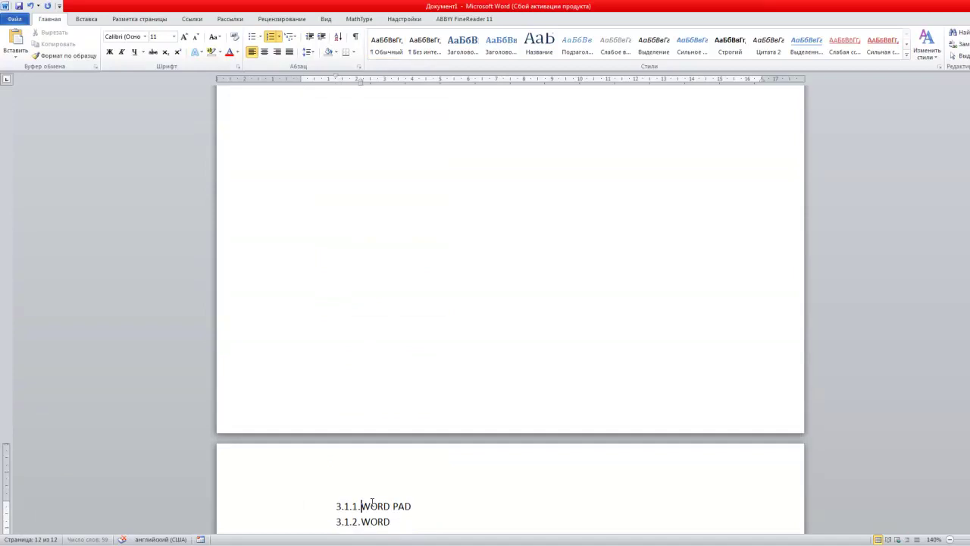
key(Down)
key(BackSpace)
key(BackSpace)
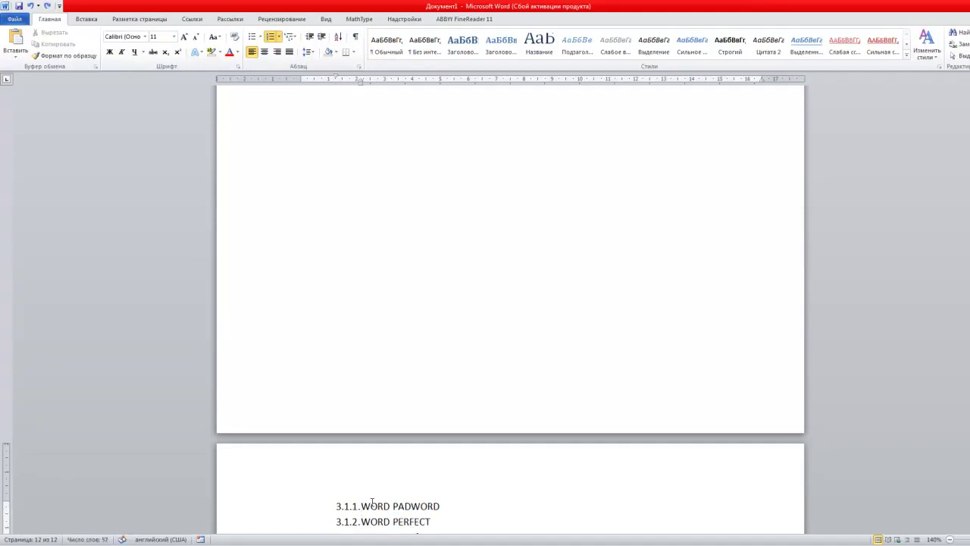
key(Return)
key(Return)
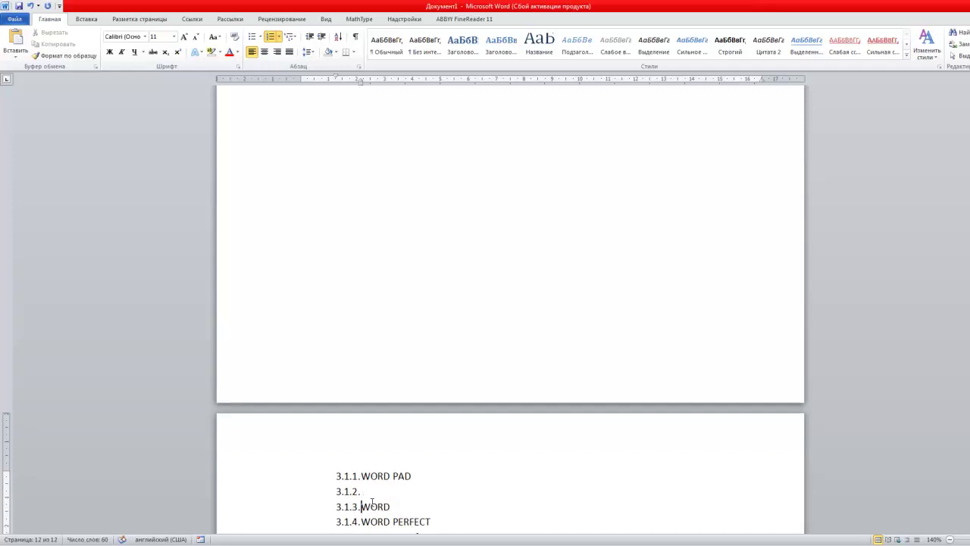
key(Return)
key(BackSpace)
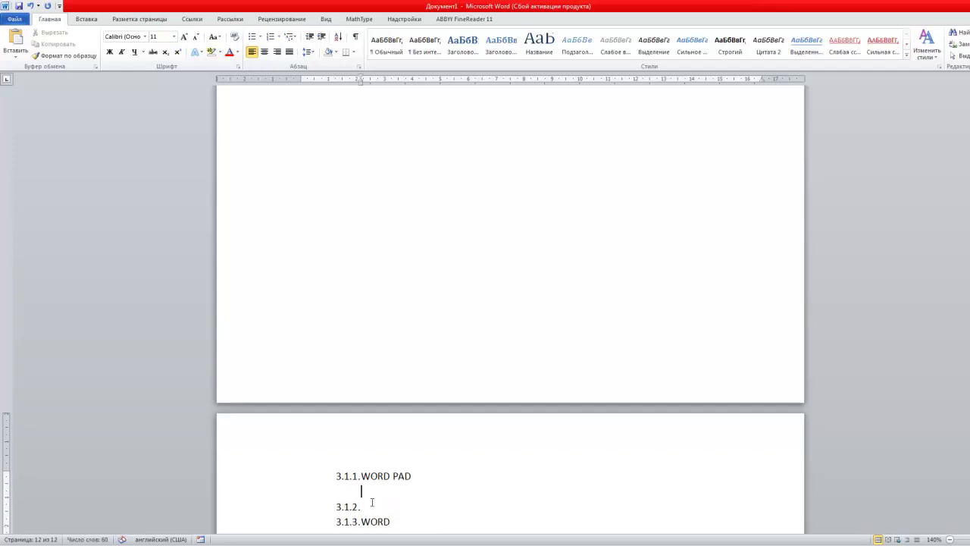
key(Return)
- Retype the list items 'WORD' and 'WORD PERFECT' below WORD PAD
scroll(372, 502, down, 2)
scroll(372, 502, down, 4)
scroll(372, 502, down, 1)
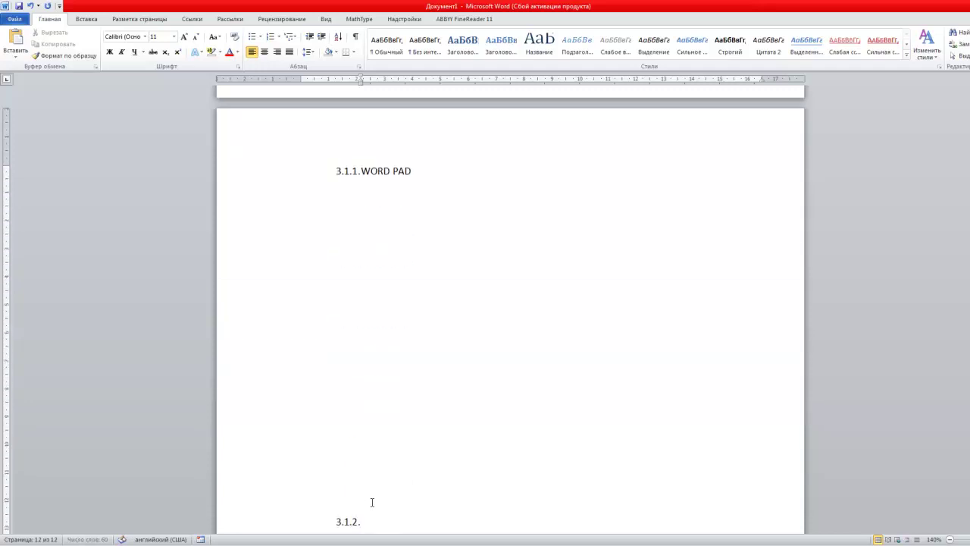
scroll(372, 501, down, 1)
scroll(372, 502, down, 1)
scroll(372, 502, down, 3)
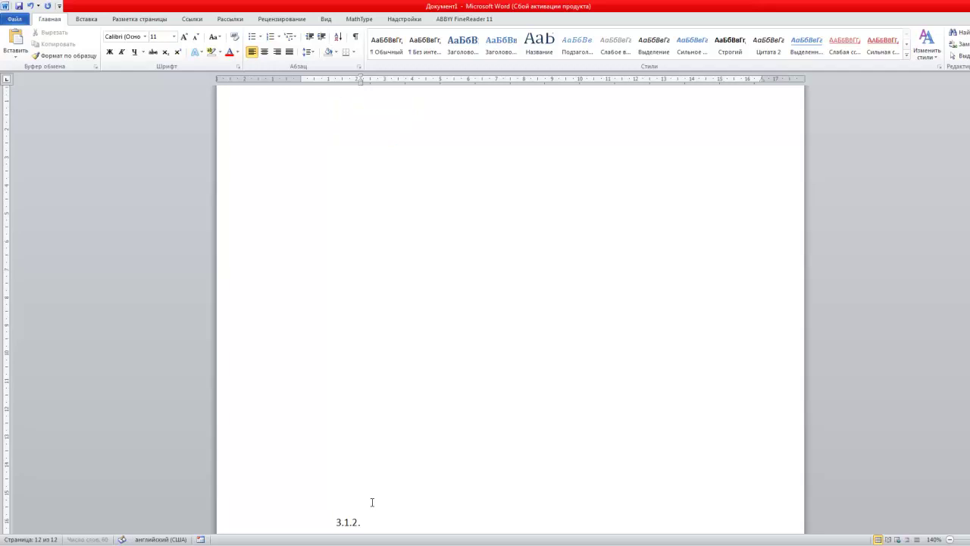
scroll(372, 501, down, 1)
scroll(372, 502, down, 1)
scroll(372, 501, down, 1)
scroll(372, 502, up, 1)
scroll(372, 501, down, 1)
scroll(372, 502, up, 1)
scroll(372, 502, down, 1)
scroll(372, 501, up, 1)
scroll(372, 502, down, 1)
scroll(372, 502, down, 3)
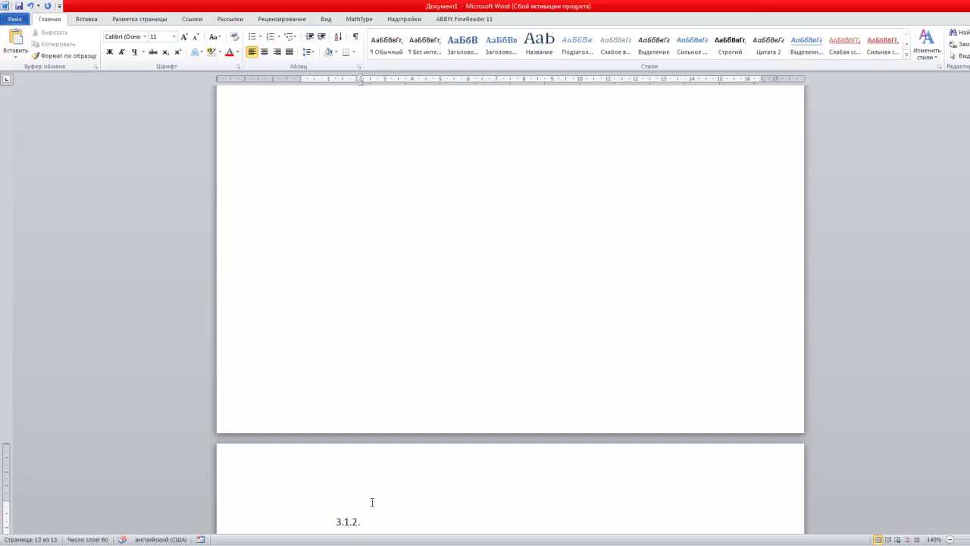
text(WORD)
key(Return)
text(WORD PERFECT)
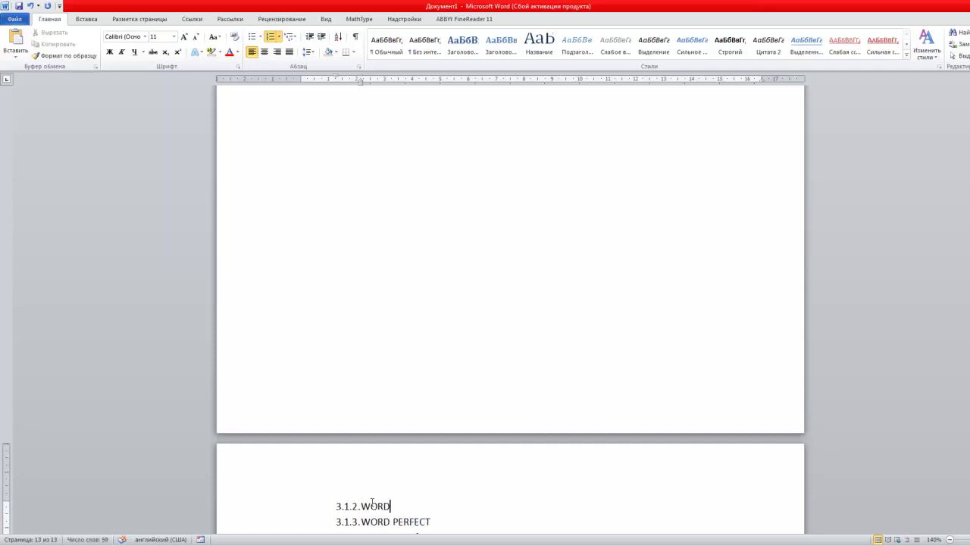
- Give WORD and WORD PERFECT their own pages, pushing the remaining list onward
key(Return)
key(Return)
key(BackSpace)
key(Return)
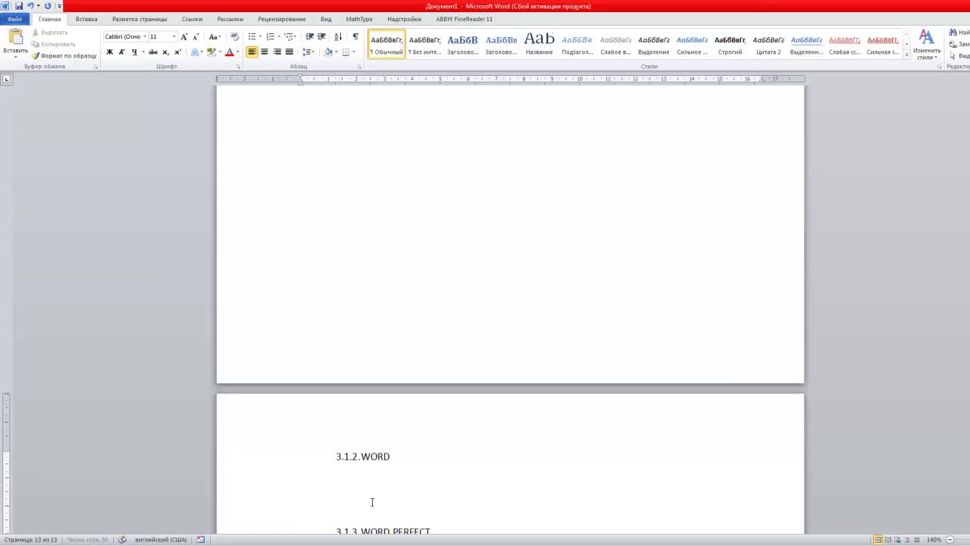
key(Return)
key(Return)
key(Return)
key(Return)
key(Return)
key(Return)
key(Return)
key(Return)
key(Return)
key(Return)
key(Return)
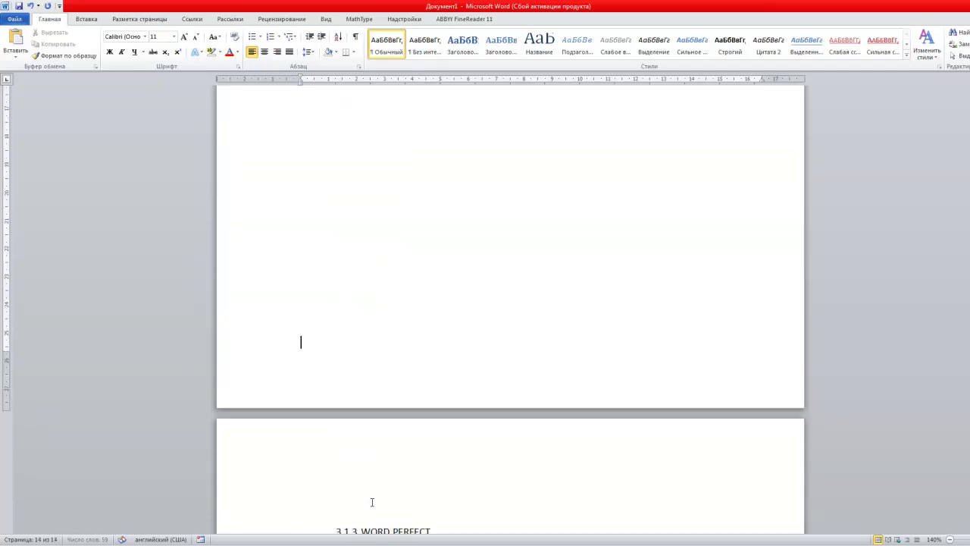
key(Delete)
key(Delete)
key(Delete)
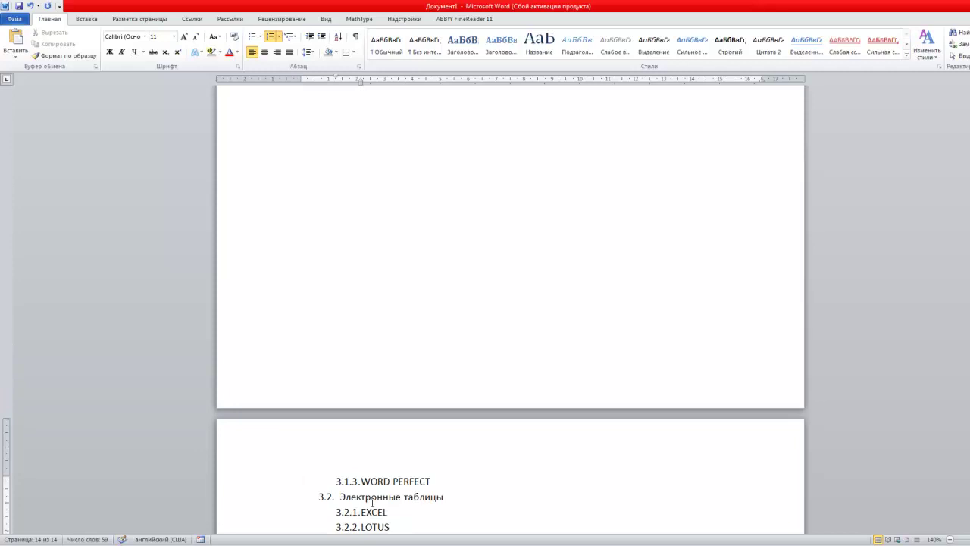
key(Return)
key(Return)
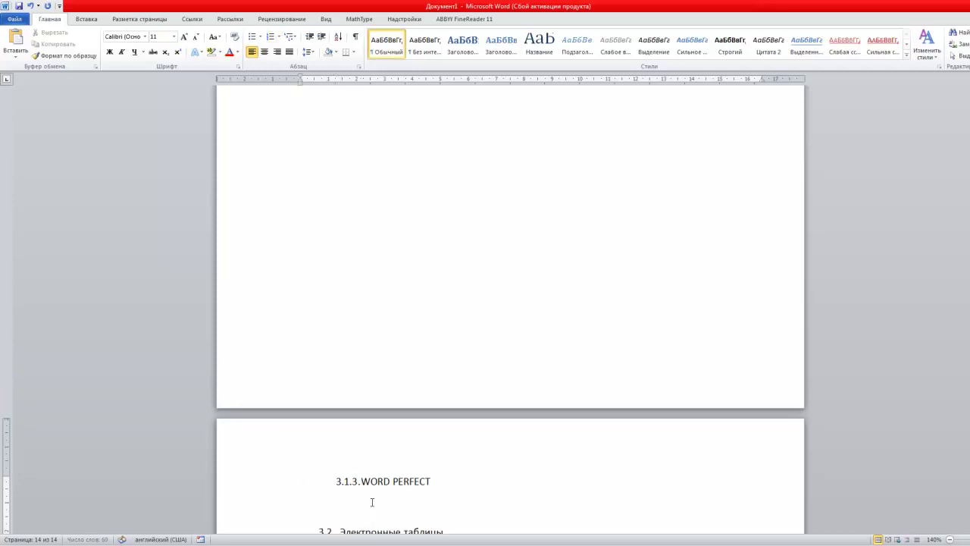
key(Return)
key(Return)
key(BackSpace)
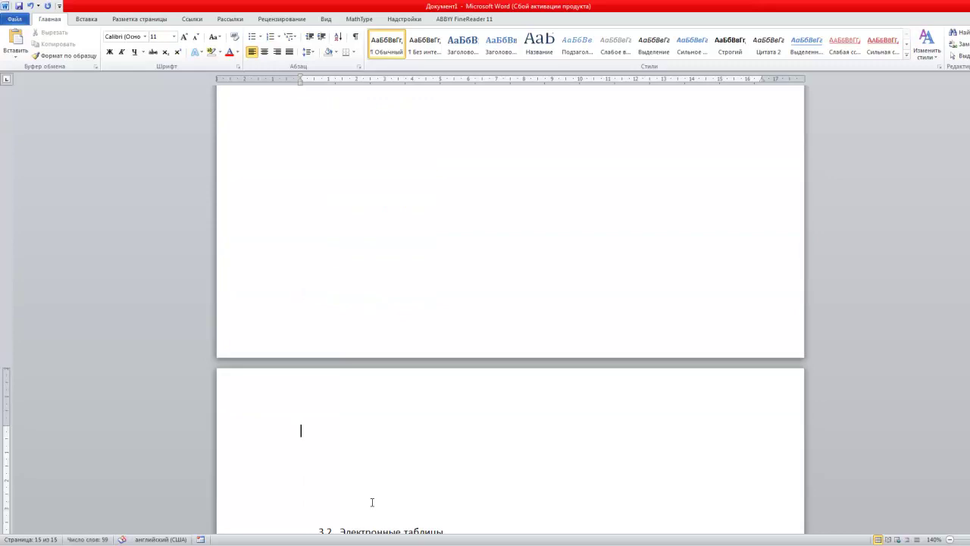
- Place the 3.2 heading and 3.2.1 EXCEL each at the top of its own page
key(Delete)
key(Delete)
key(Delete)
key(Delete)
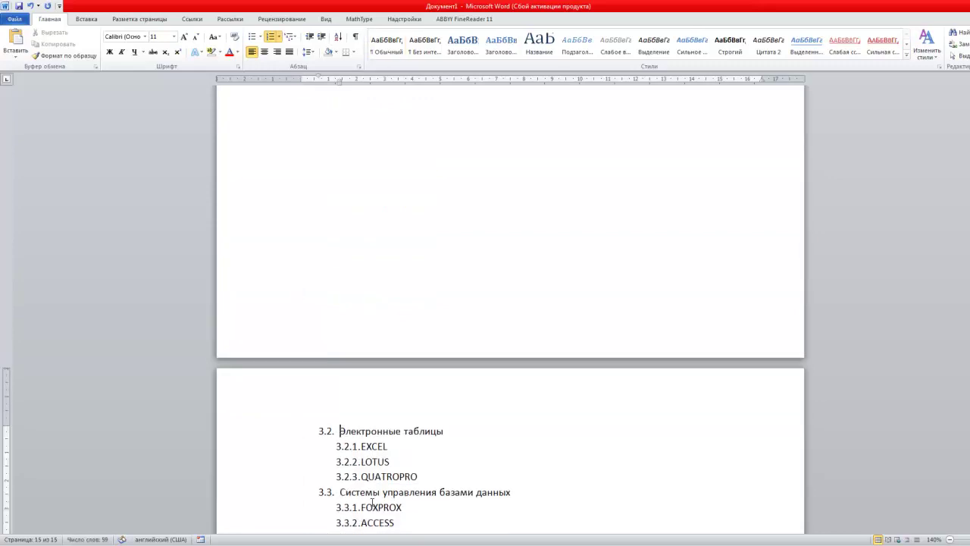
key(Return)
key(Return)
key(Return)
key(Return)
key(Return)
key(Return)
key(Return)
key(Return)
key(Return)
key(Return)
key(Return)
key(Return)
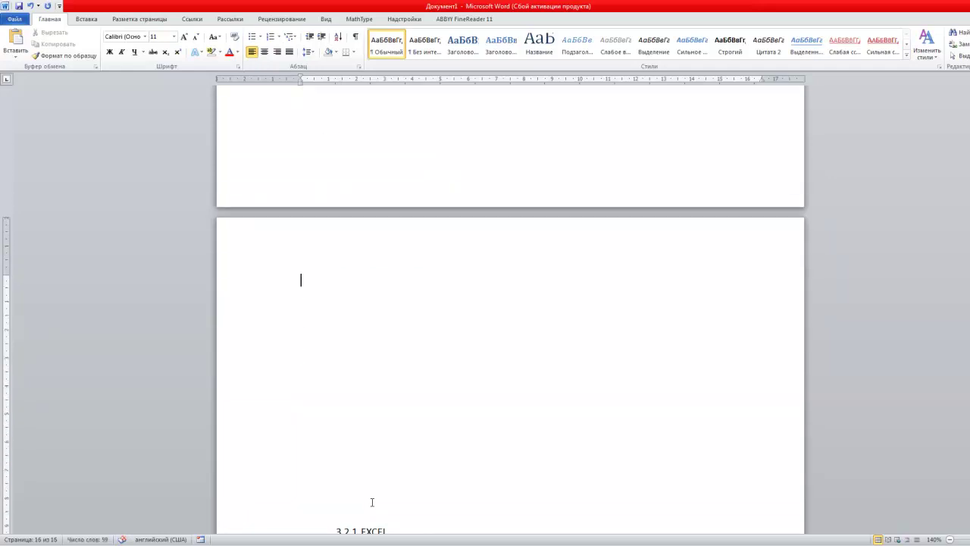
key(Delete)
key(Delete)
key(Delete)
key(Delete)
key(Delete)
key(Delete)
key(Delete)
key(Delete)
key(Delete)
key(Delete)
key(Delete)
- Move 3.2.2 LOTUS and 3.2.3 QUATROPRO onto separate pages
key(Delete)
key(End)
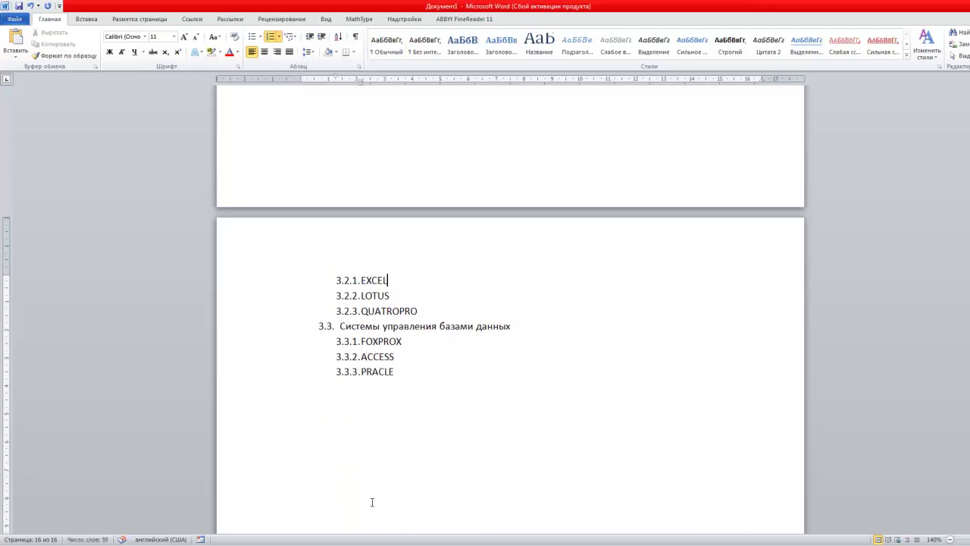
key(Return)
key(Return)
key(Return)
key(Return)
key(Return)
key(Return)
key(Return)
key(Return)
key(Return)
key(Return)
key(Return)
key(Return)
key(Return)
key(Up)
key(Up)
key(Down)
key(Down)
key(Delete)
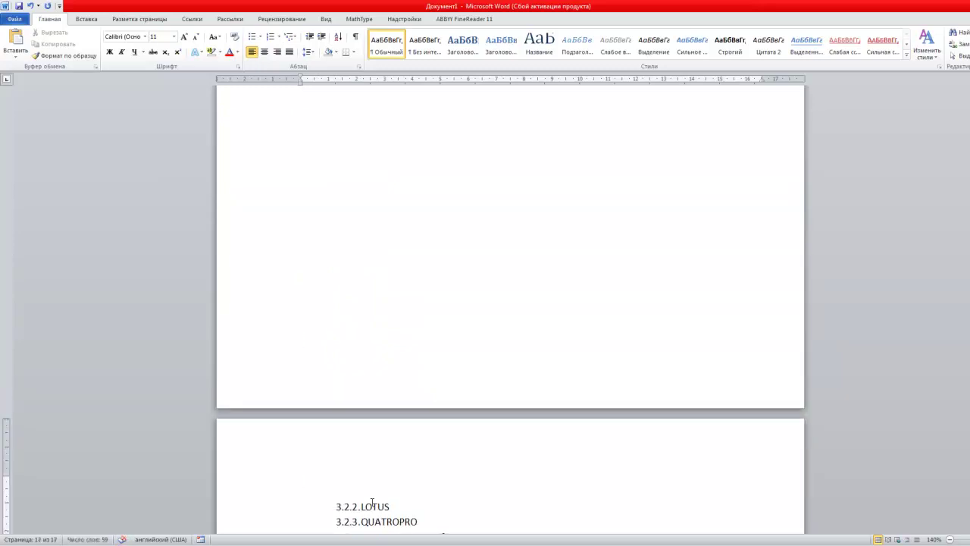
key(Delete)
key(Return)
key(Return)
key(Return)
key(Return)
key(Return)
key(Return)
key(Return)
key(Return)
key(Return)
key(Return)
key(Return)
key(Return)
key(Return)
key(Return)
key(Return)
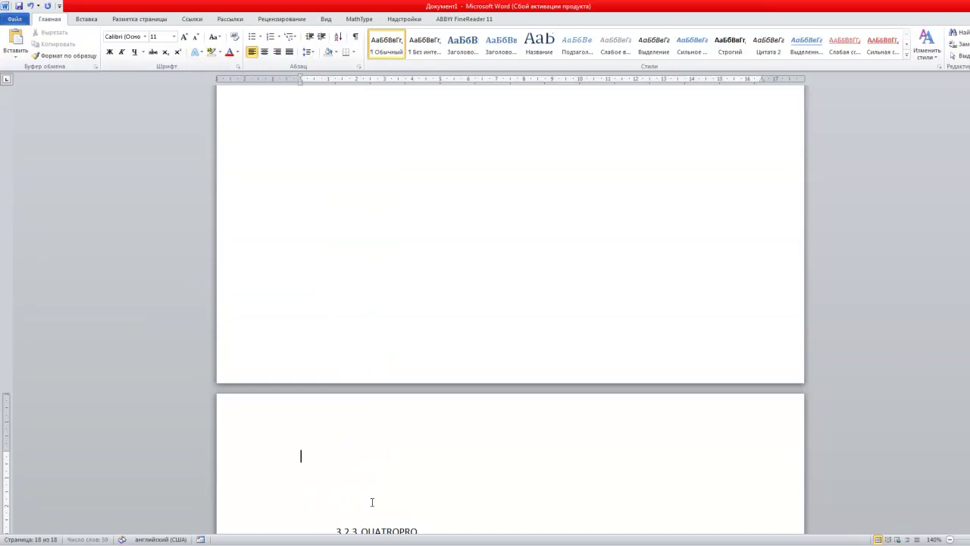
key(Delete)
key(Delete)
key(Delete)
key(Delete)
key(Delete)
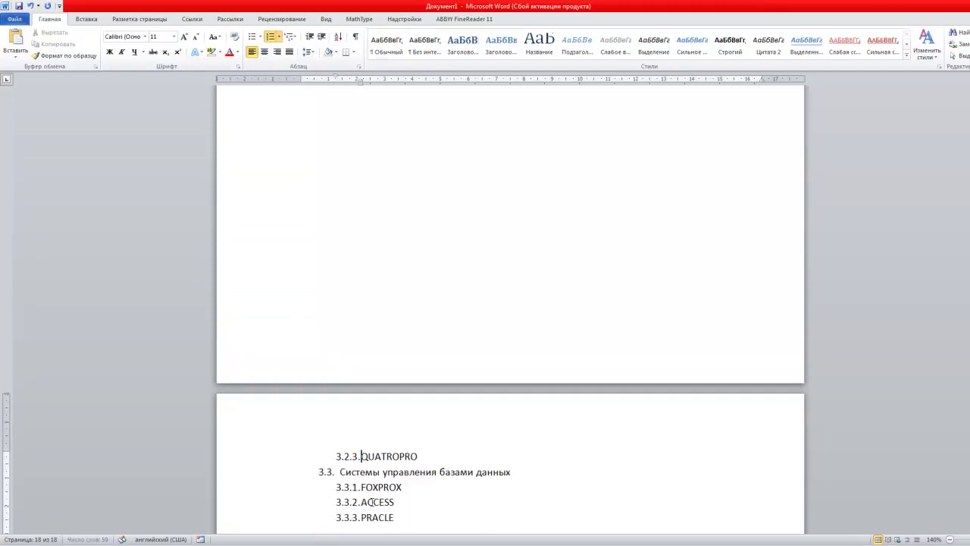
key(Return)
key(Return)
key(Return)
key(Return)
key(Return)
key(Return)
key(Return)
key(Return)
key(Return)
key(Return)
key(Return)
key(Return)
key(Return)
key(Return)
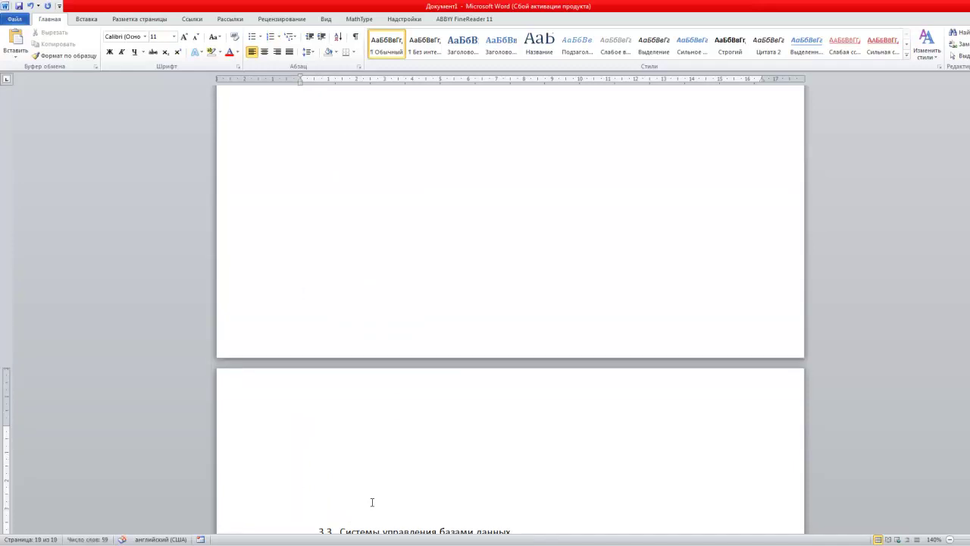
- Put the 3.3 heading and 3.3.1 FOXPROX each at the top of its own page
key(Delete)
key(Delete)
key(Delete)
key(Delete)
key(Delete)
key(Delete)
key(Delete)
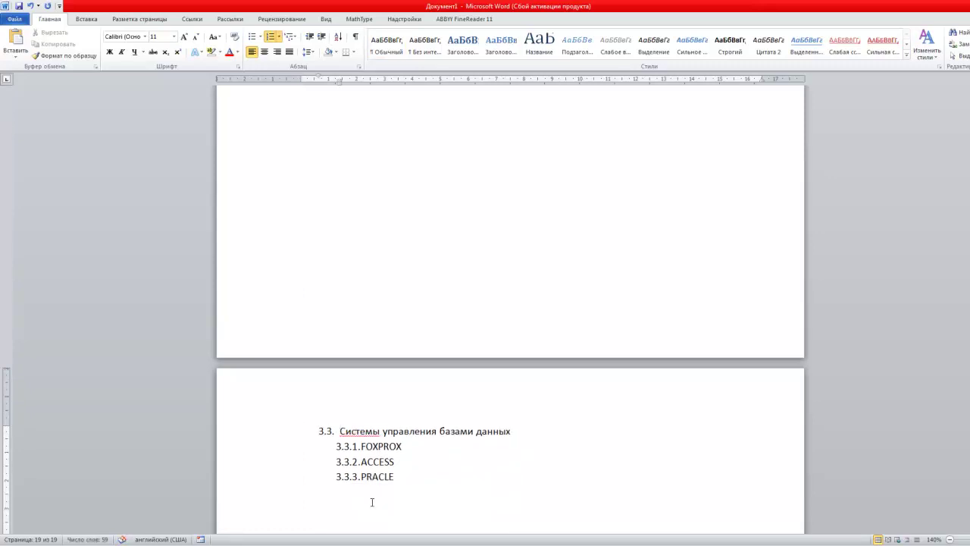
key(Return)
key(BackSpace)
key(Return)
key(Return)
key(Return)
key(Return)
key(Return)
key(Return)
key(Return)
key(Return)
key(Return)
key(Return)
key(Return)
key(Return)
key(Return)
key(Return)
key(Return)
key(Return)
key(BackSpace)
key(BackSpace)
key(BackSpace)
key(Down)
key(BackSpace)
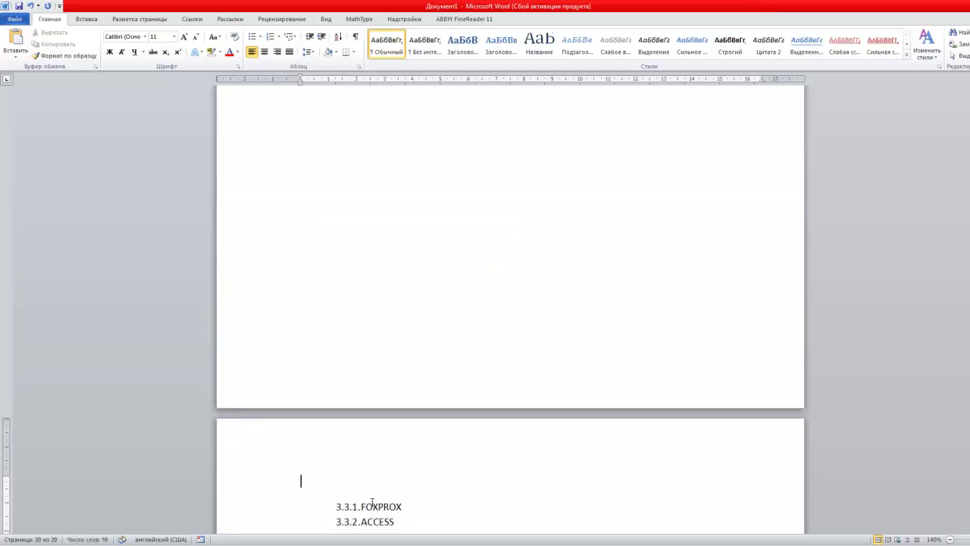
key(BackSpace)
- Give ACCESS and PRACLE their own pages and remove the empty final page
key(Return)
key(Return)
key(Return)
key(Return)
key(Return)
key(Return)
key(Return)
key(Return)
key(Return)
key(Return)
key(Return)
key(Return)
key(Return)
key(Return)
key(Return)
key(Return)
key(Return)
key(Return)
key(Return)
key(ctrl+z)
key(ctrl+z)
key(ctrl+z)
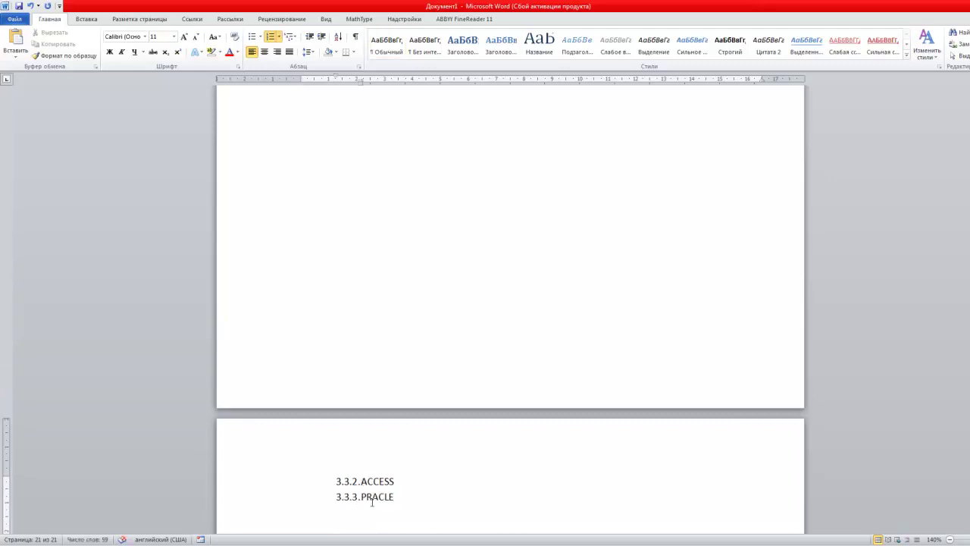
key(Return)
key(Return)
key(Return)
key(Return)
key(Return)
key(Return)
key(Return)
key(Return)
key(Return)
key(Return)
key(Return)
key(Return)
key(Return)
key(Return)
key(Return)
key(Return)
key(Return)
key(Return)
key(Return)
key(Return)
key(Return)
key(Return)
key(Return)
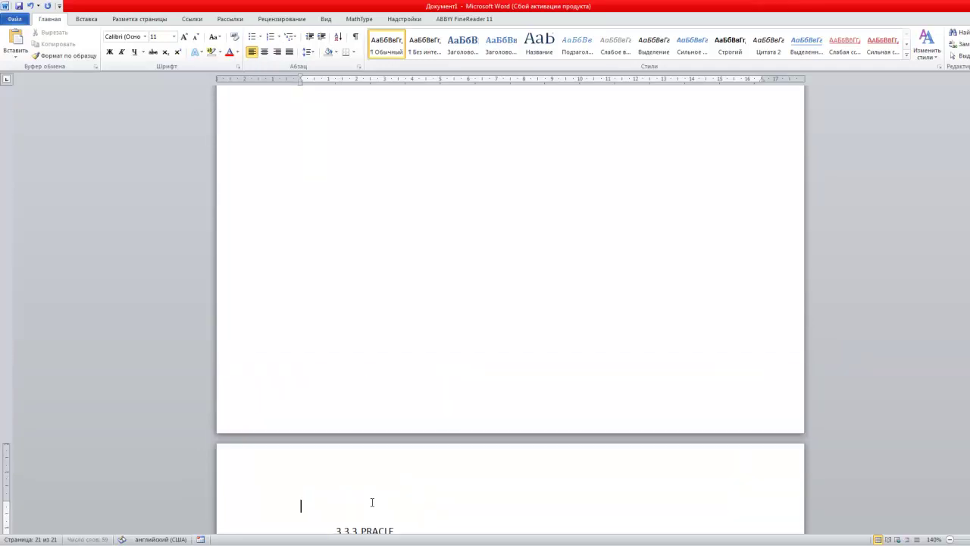
key(Delete)
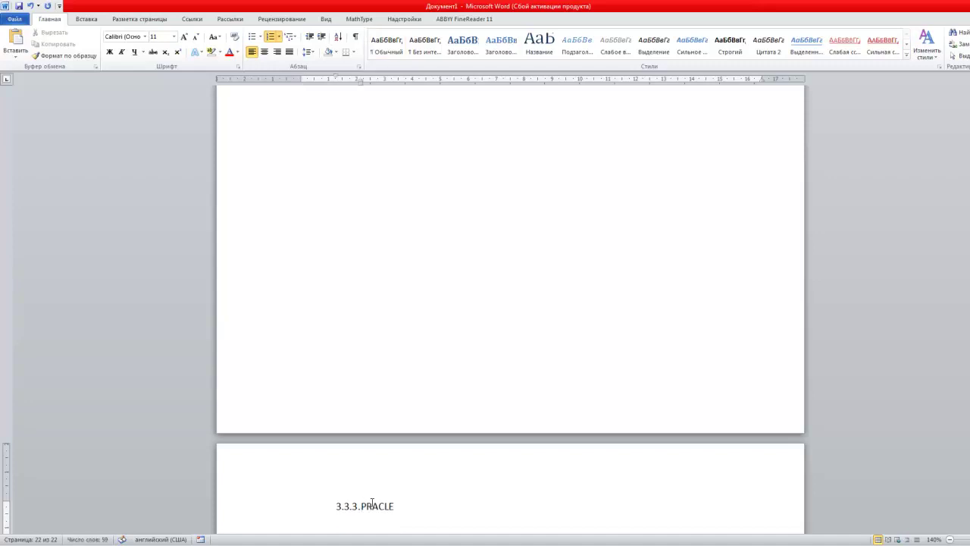
key(Return)
key(Return)
key(Return)
key(Return)
key(Return)
key(Return)
key(Return)
key(Return)
key(Return)
key(Return)
key(Return)
key(Return)
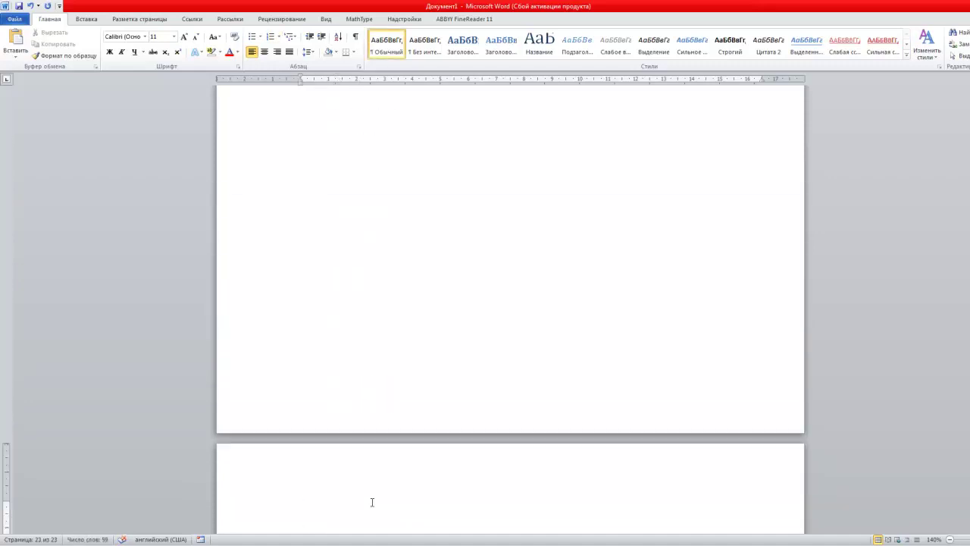
key(BackSpace)
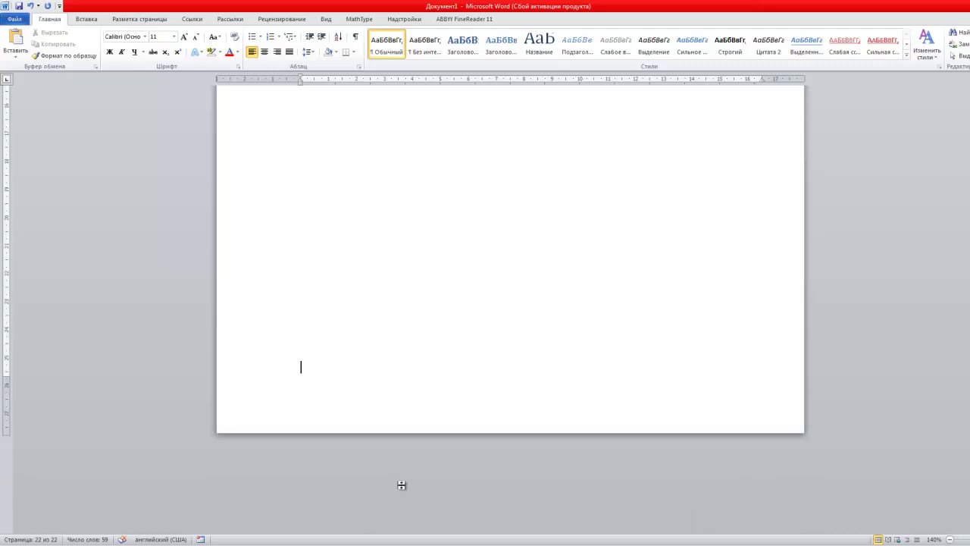
- Scroll from the last heading back to the title on page 1
scroll(413, 380, up, 2)
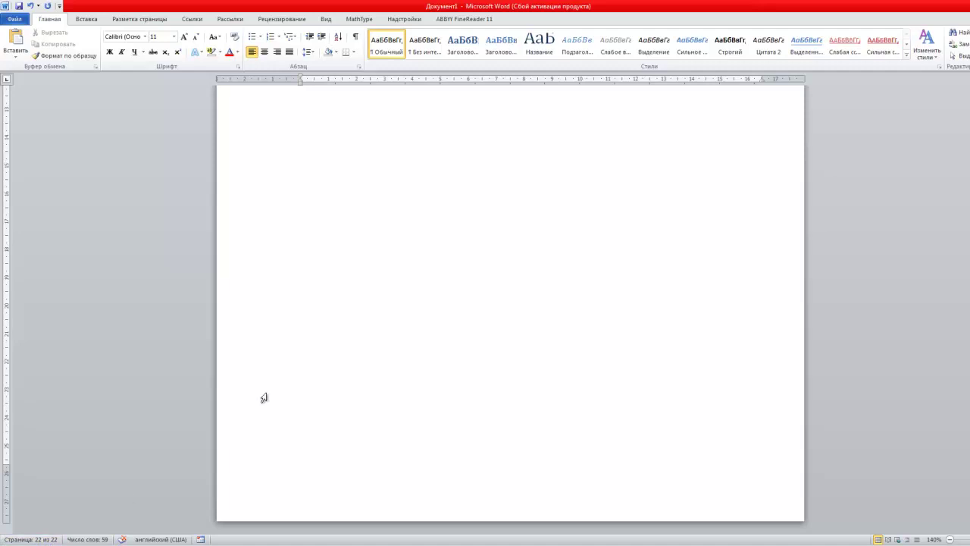
scroll(414, 380, down, 10)
scroll(414, 380, up, 2)
click(359, 278)
scroll(377, 243, up, 15)
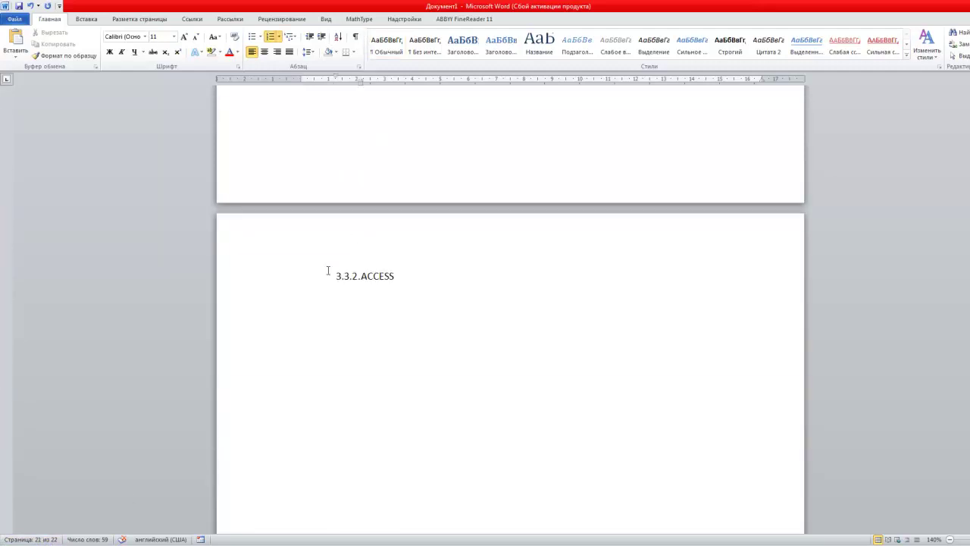
scroll(330, 276, up, 10)
scroll(329, 276, up, 10)
scroll(330, 276, up, 10)
scroll(329, 279, up, 8)
scroll(328, 278, up, 10)
scroll(325, 279, up, 10)
scroll(320, 281, up, 10)
scroll(310, 283, up, 10)
scroll(288, 286, up, 10)
scroll(278, 288, up, 10)
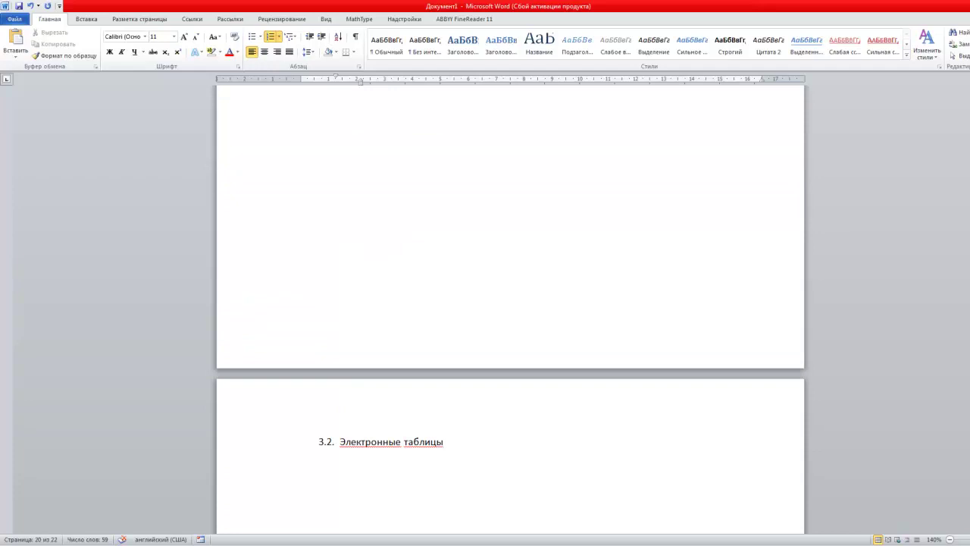
drag(966, 478, 967, 87)
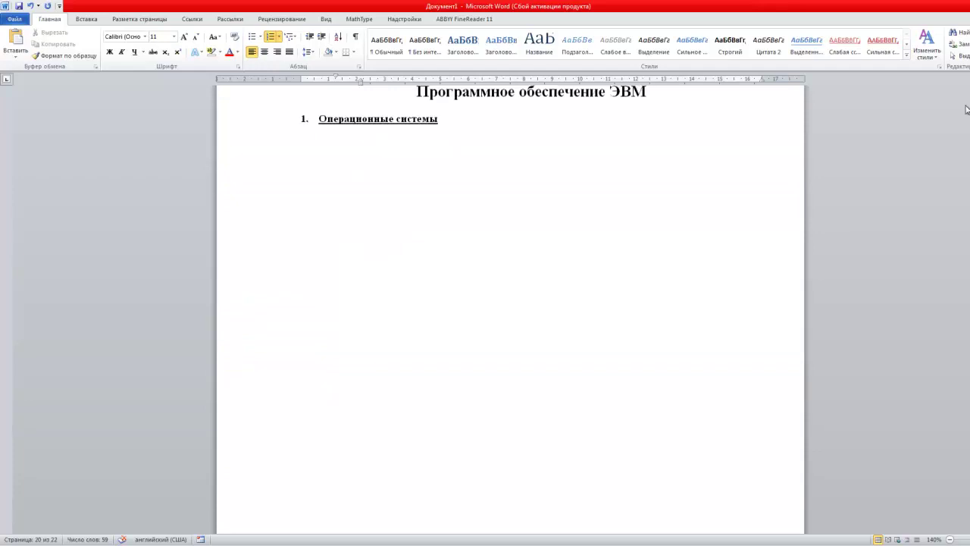
scroll(476, 189, up, 2)
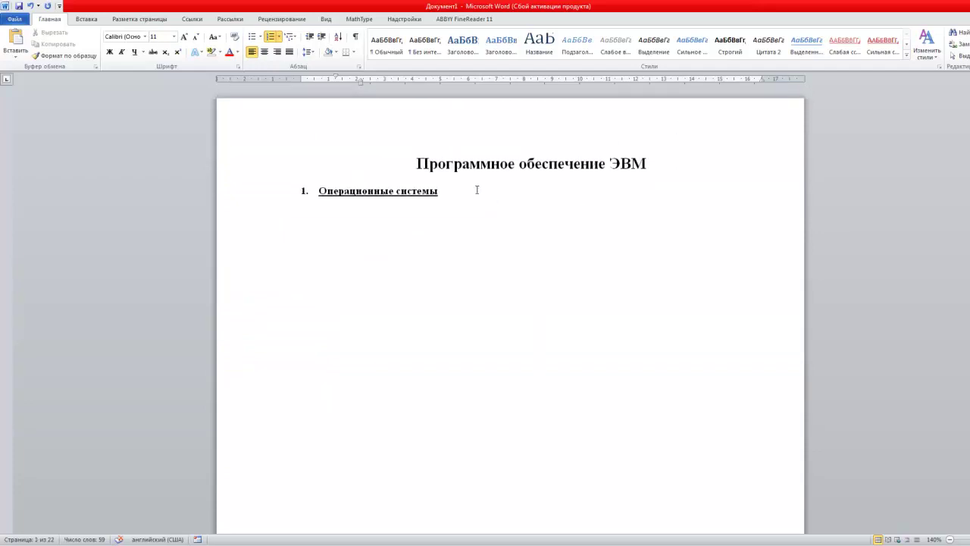
- Insert a blank first page before 'Программное обеспечение ЭВМ' and switch typing to English
click(415, 163)
key(Return)
key(Return)
key(Return)
key(Return)
key(Return)
key(Return)
key(Return)
key(Return)
key(Return)
key(Return)
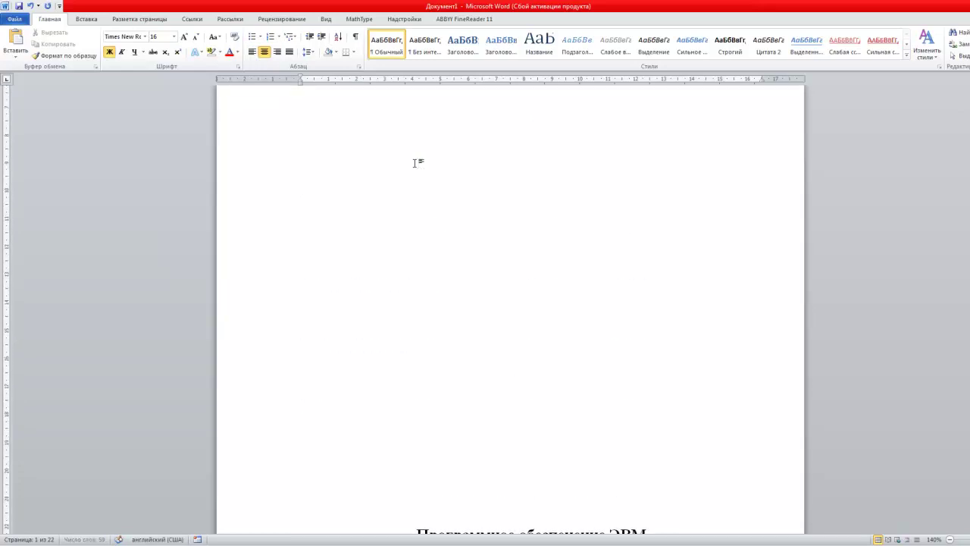
key(Up)
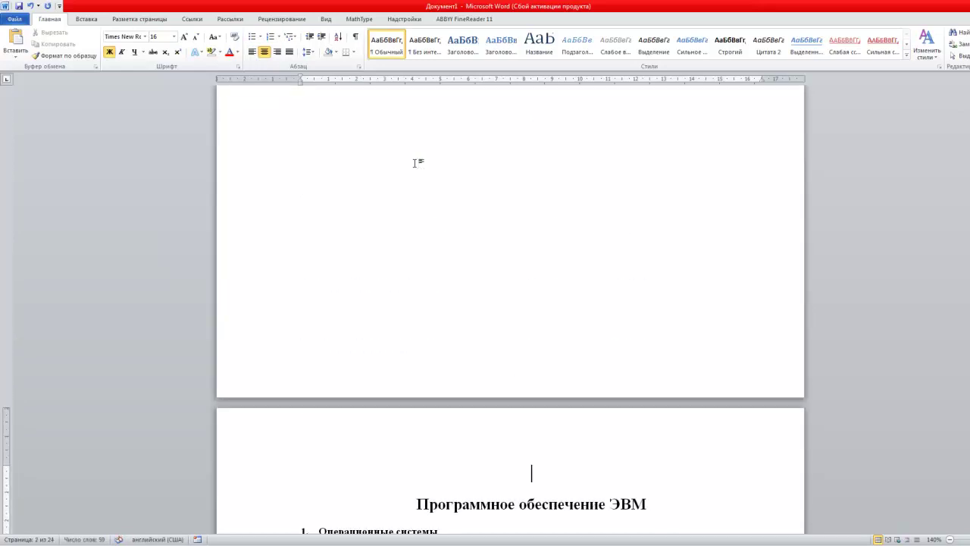
key(Delete)
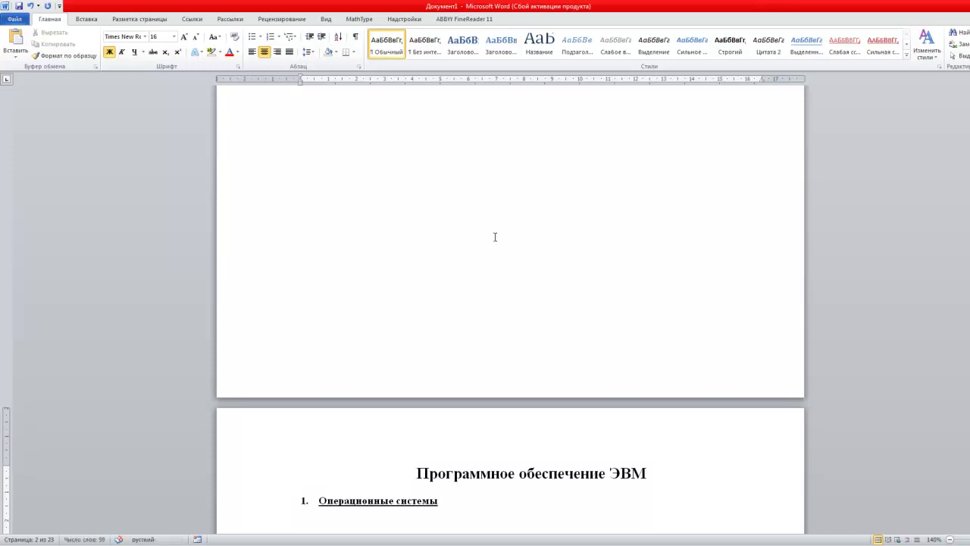
scroll(449, 205, up, 1)
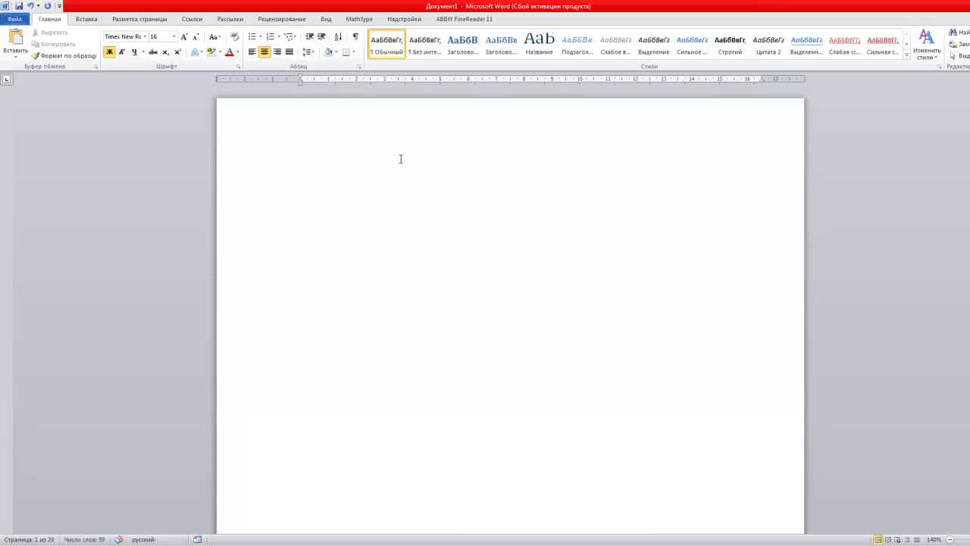
key(alt+shift)
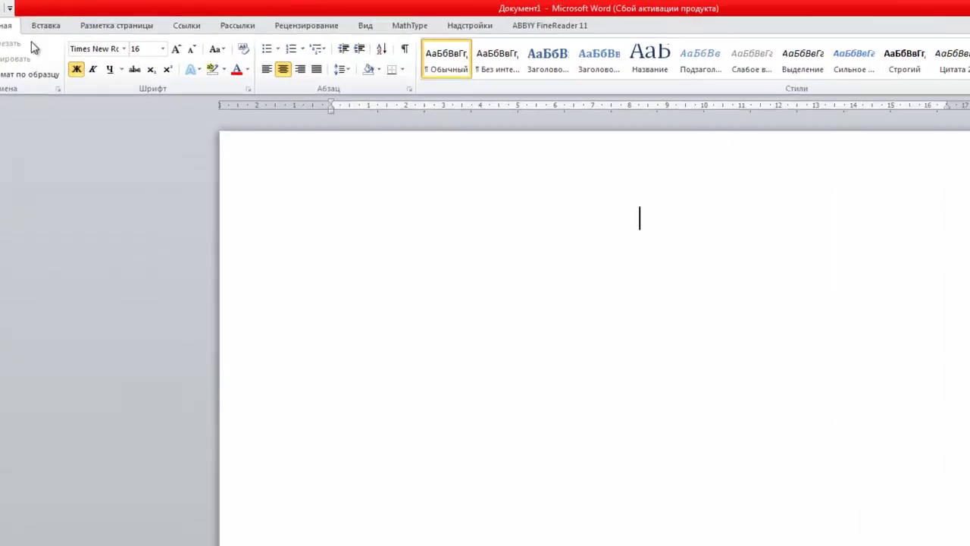
- Insert centred Plain Number 2 page numbers at the bottom of every page
click(95, 19)
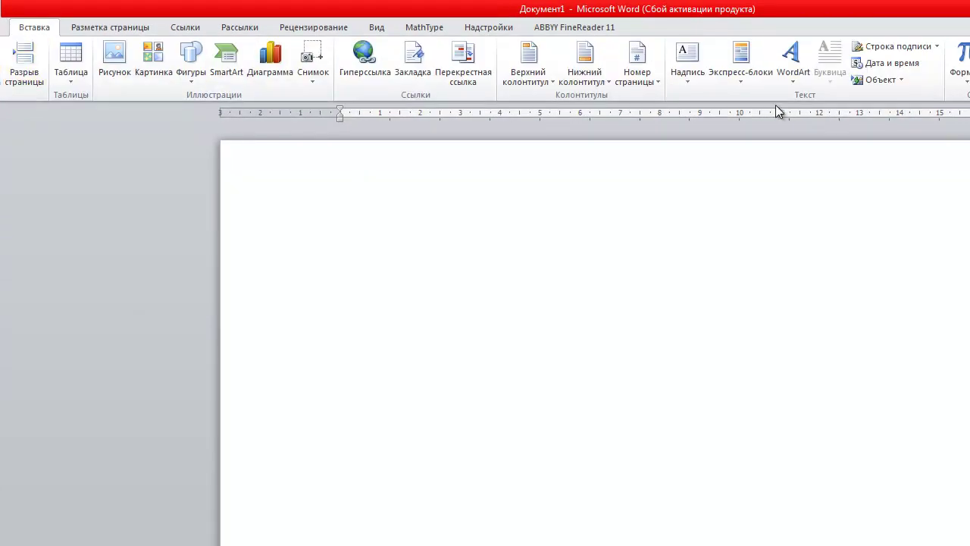
click(656, 85)
mouse_move(643, 110)
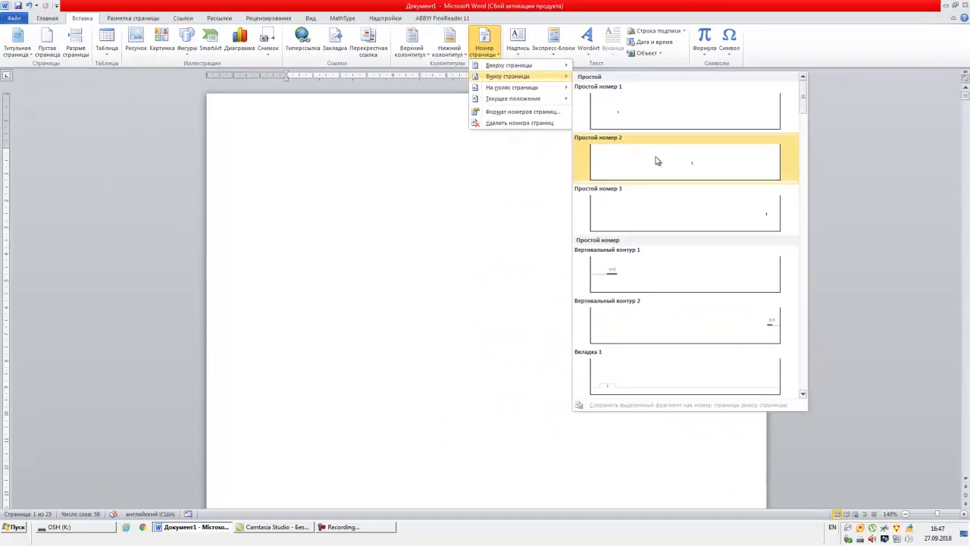
click(668, 162)
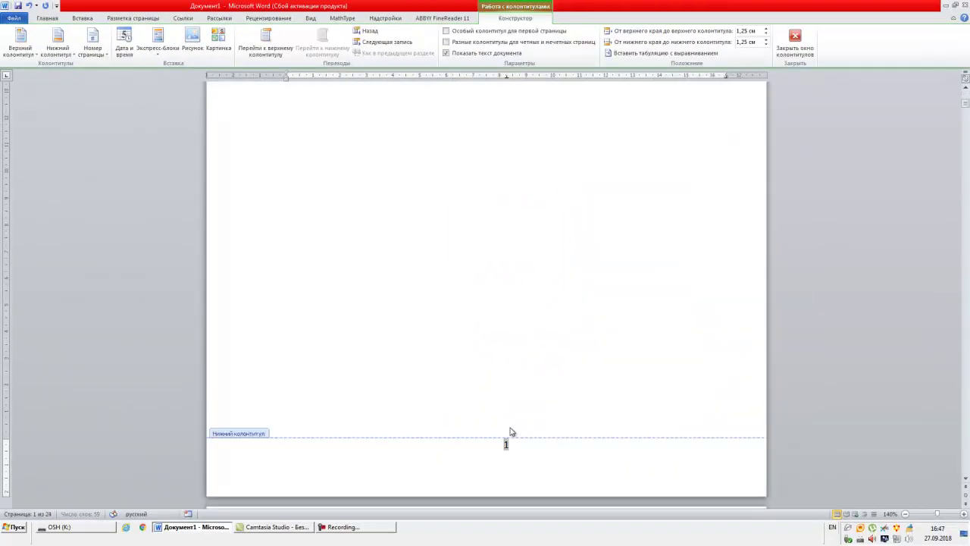
- Check the numbered pages, then close footer editing to return to the body text
scroll(510, 455, down, 5)
scroll(511, 442, down, 3)
scroll(510, 441, down, 3)
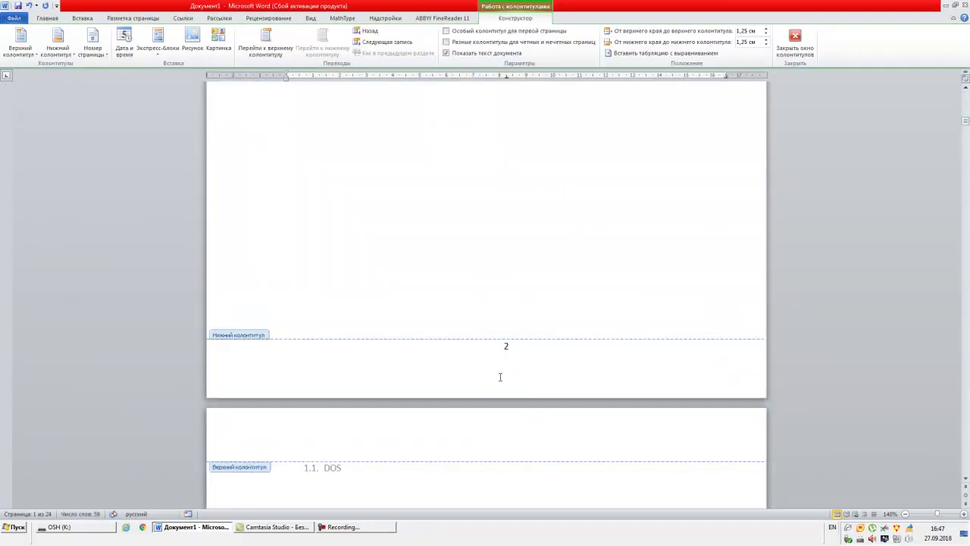
scroll(502, 369, down, 4)
scroll(498, 377, down, 6)
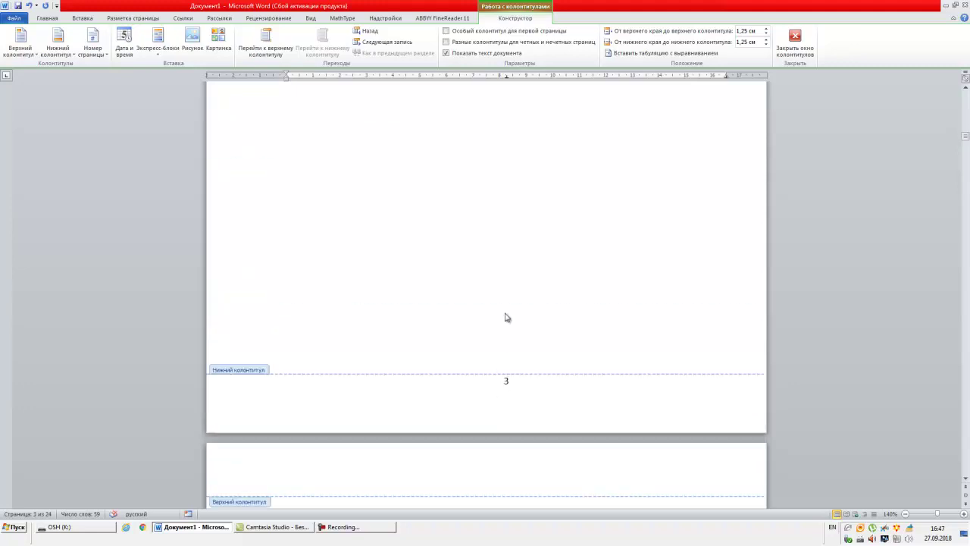
scroll(500, 349, up, 5)
scroll(485, 314, up, 5)
scroll(474, 314, up, 5)
scroll(468, 314, up, 5)
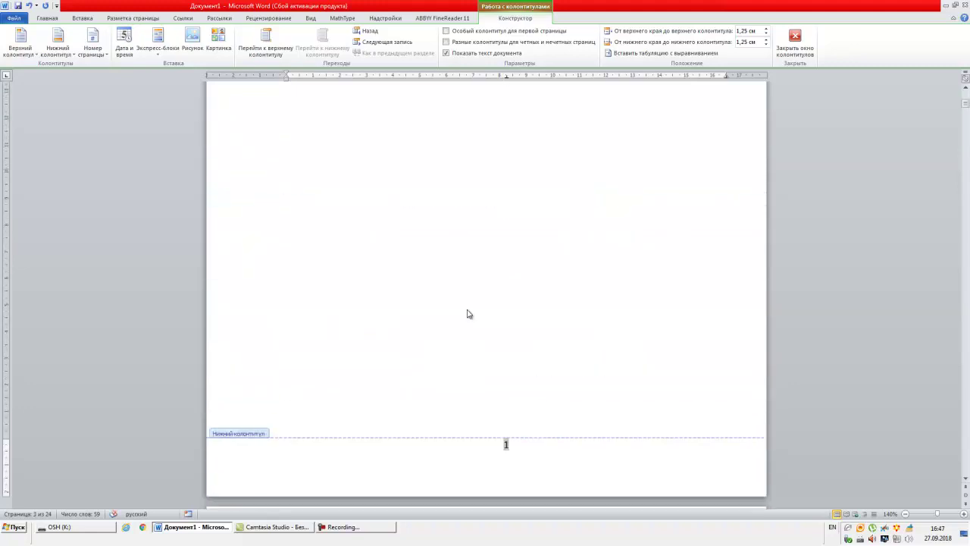
scroll(468, 313, up, 10)
double_click(475, 213)
scroll(538, 295, down, 6)
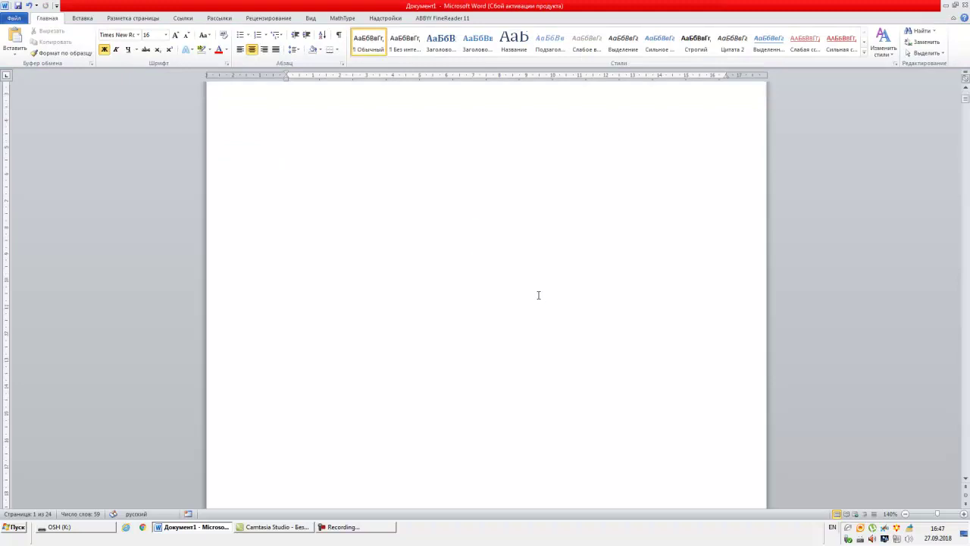
- Select the Операционные системы heading line and add it to the contents at Level 1
scroll(535, 294, down, 3)
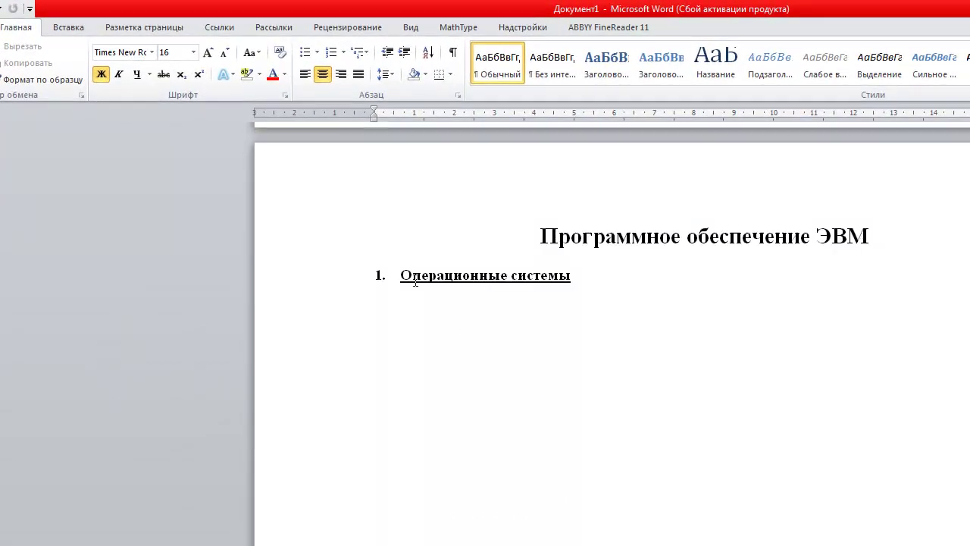
click(384, 276)
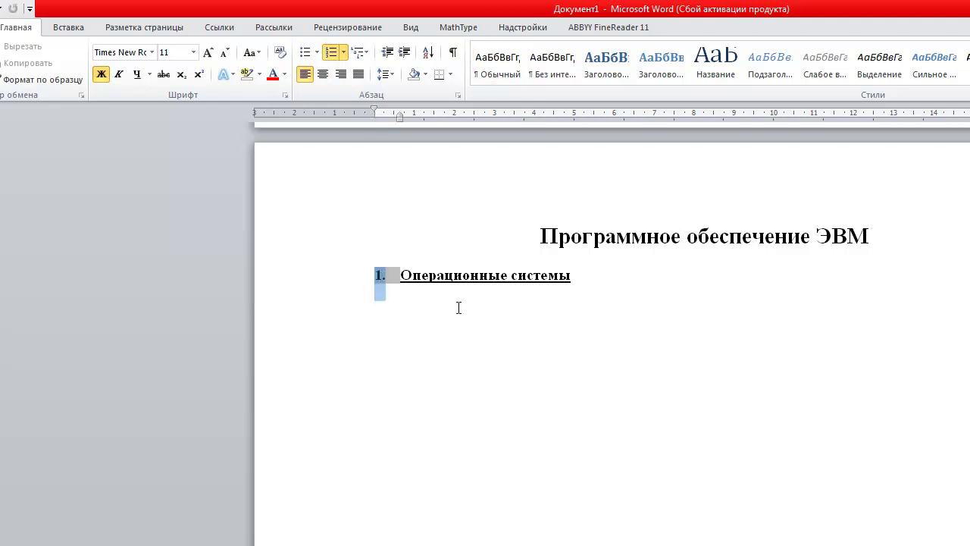
key(Down)
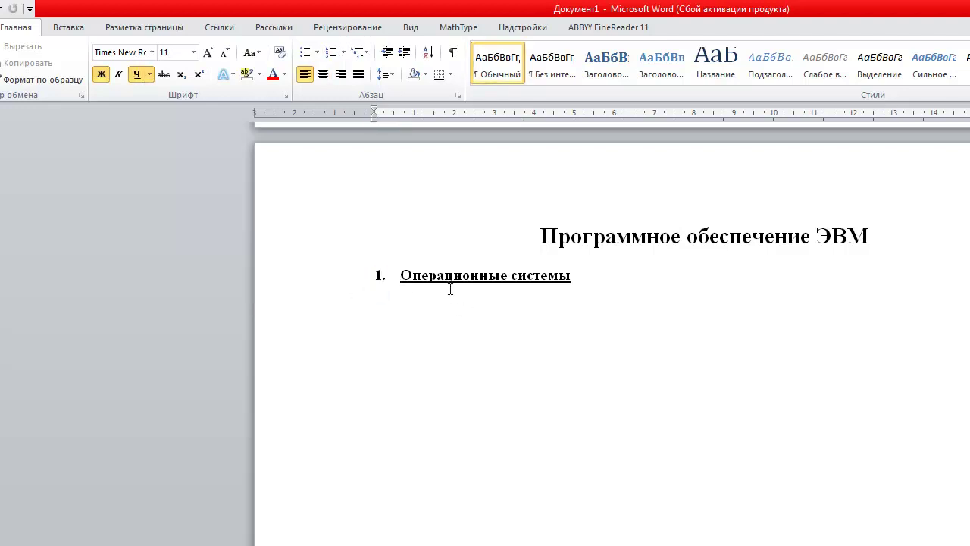
click(293, 281)
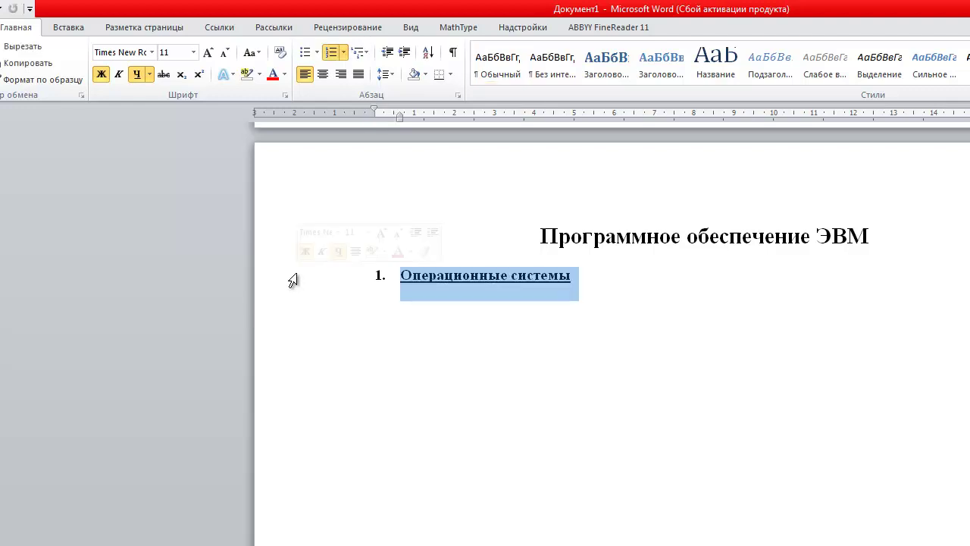
click(222, 31)
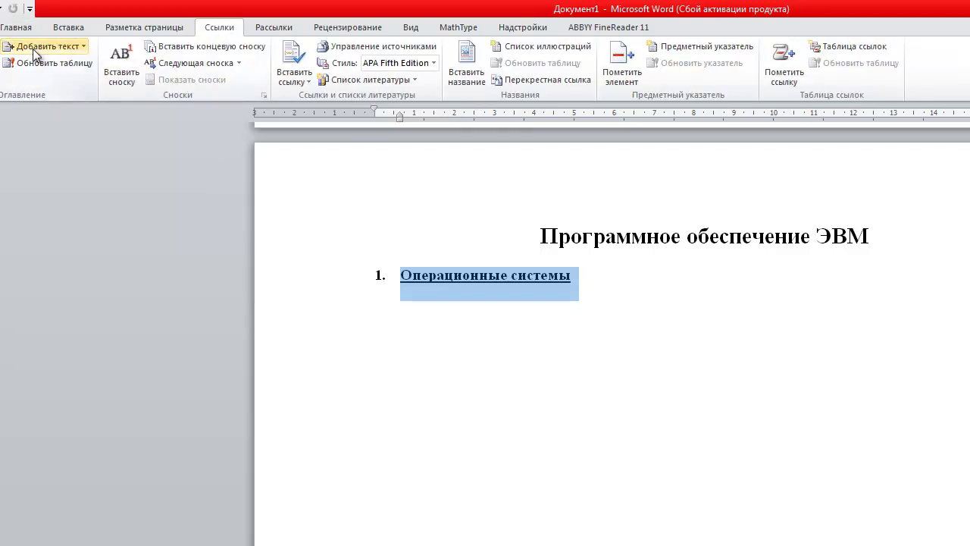
click(82, 46)
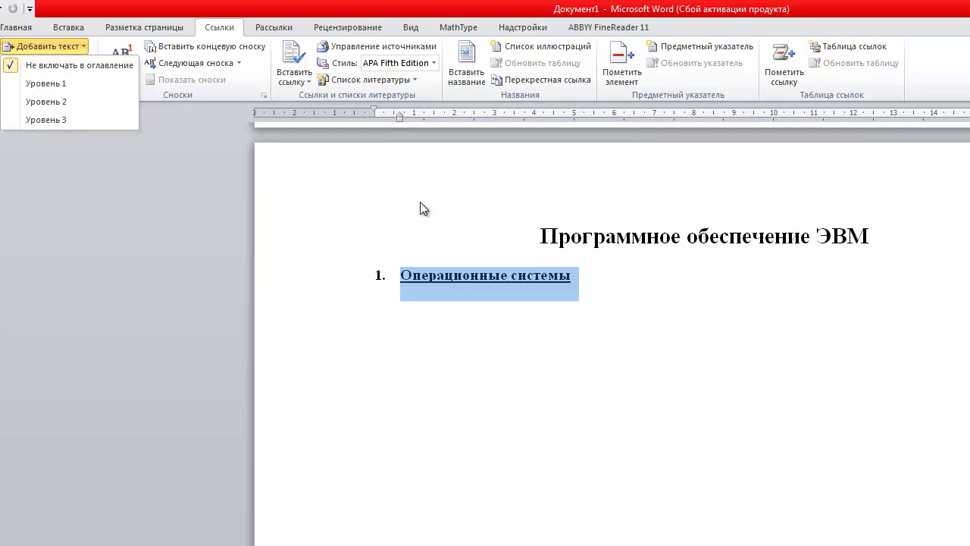
click(53, 85)
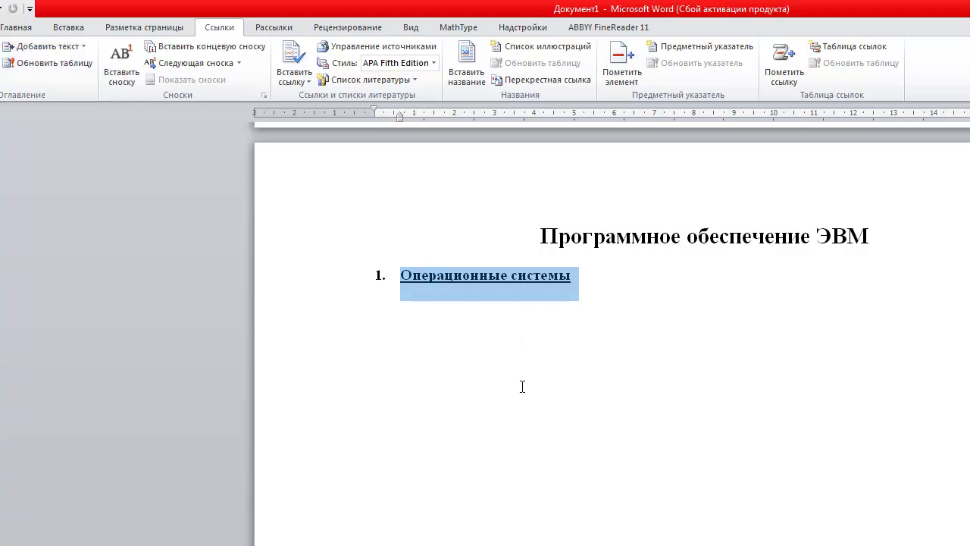
scroll(522, 386, down, 3)
scroll(520, 387, down, 5)
- Mark DOS as Level 2, then remove the blank line above WINDOWS XP and mark it Level 2
scroll(515, 394, down, 8)
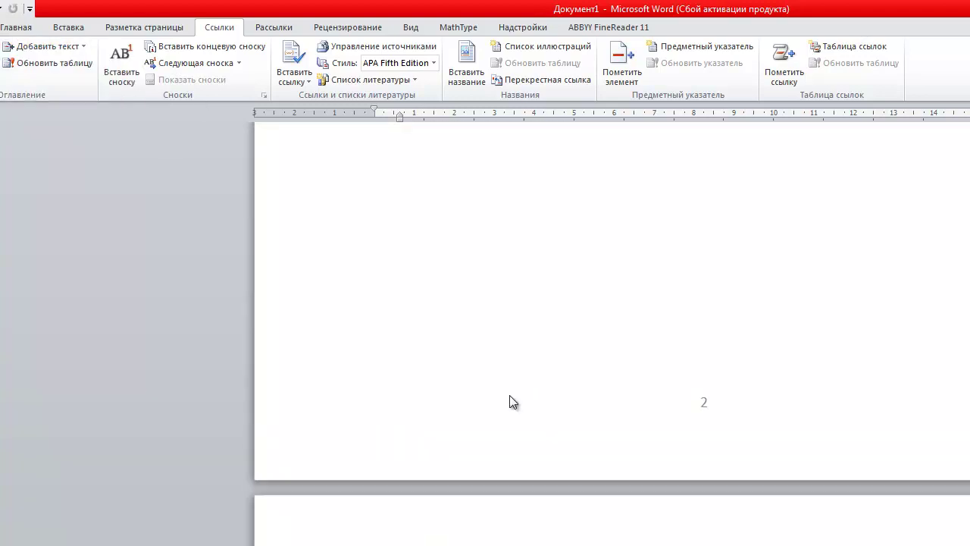
scroll(511, 398, down, 2)
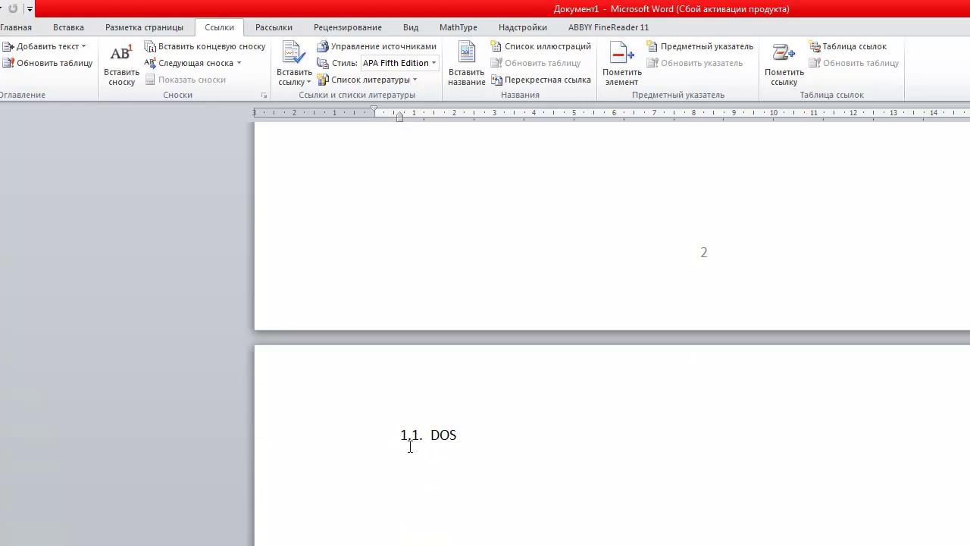
click(333, 445)
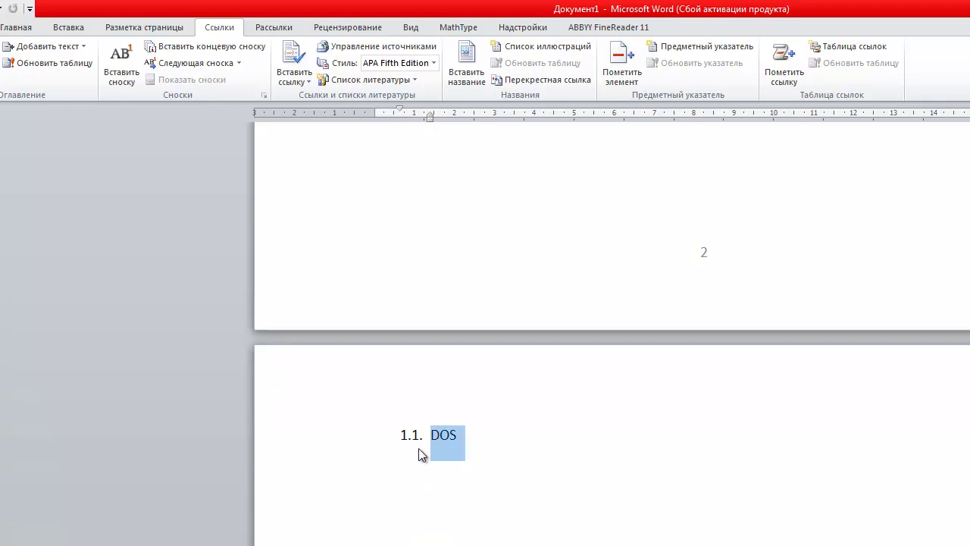
click(81, 49)
click(67, 100)
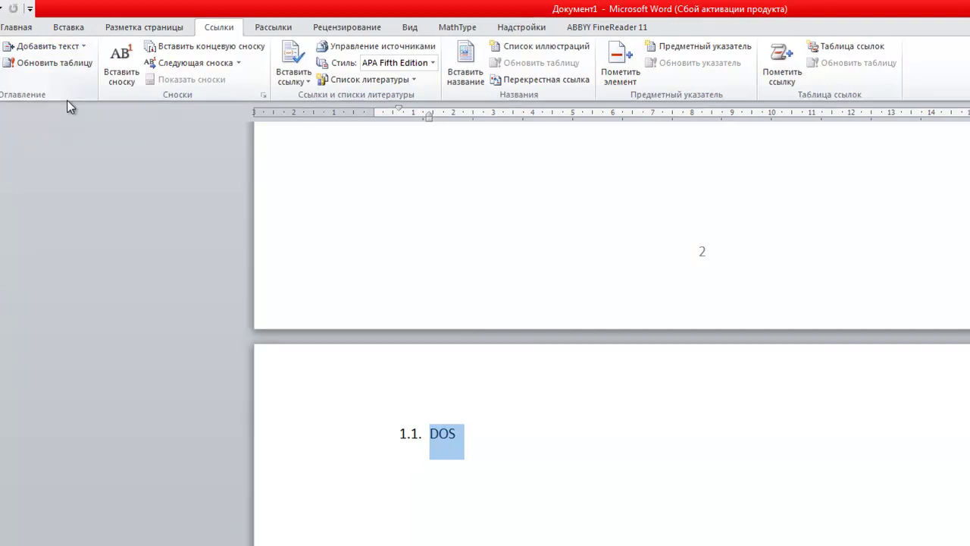
scroll(406, 303, down, 3)
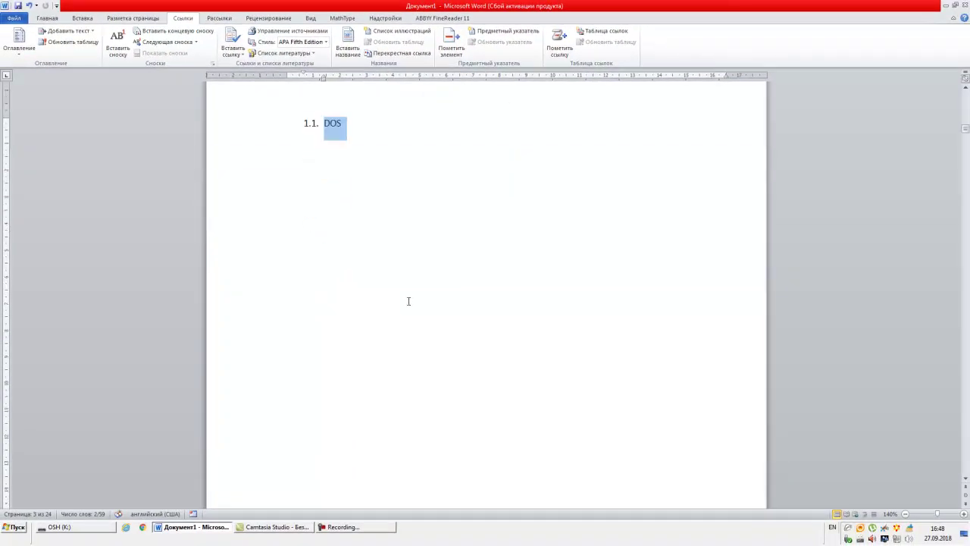
scroll(409, 304, down, 5)
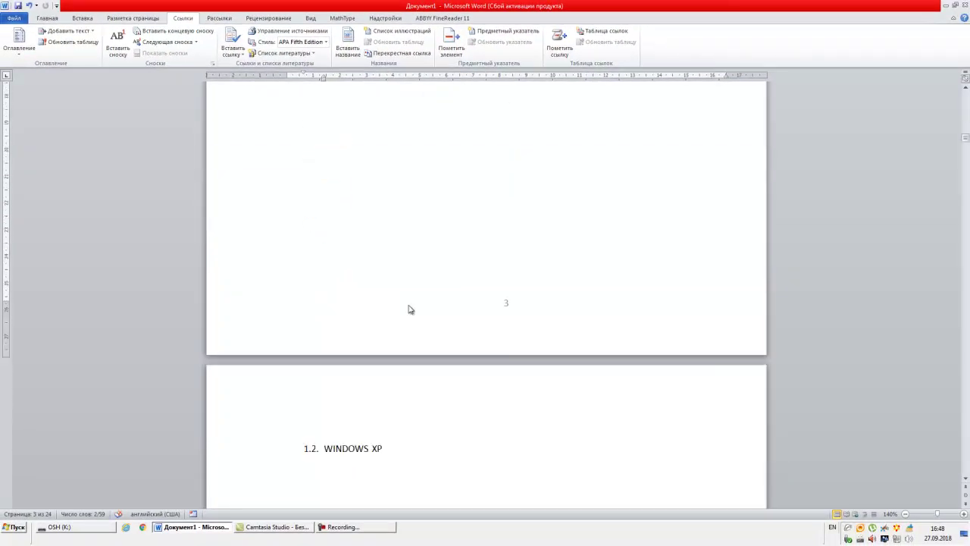
click(354, 420)
key(Delete)
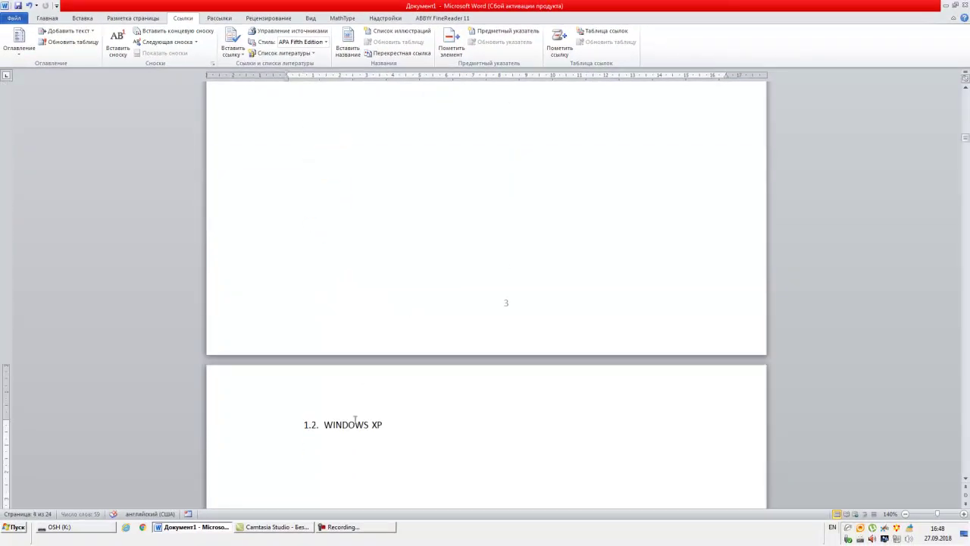
click(244, 426)
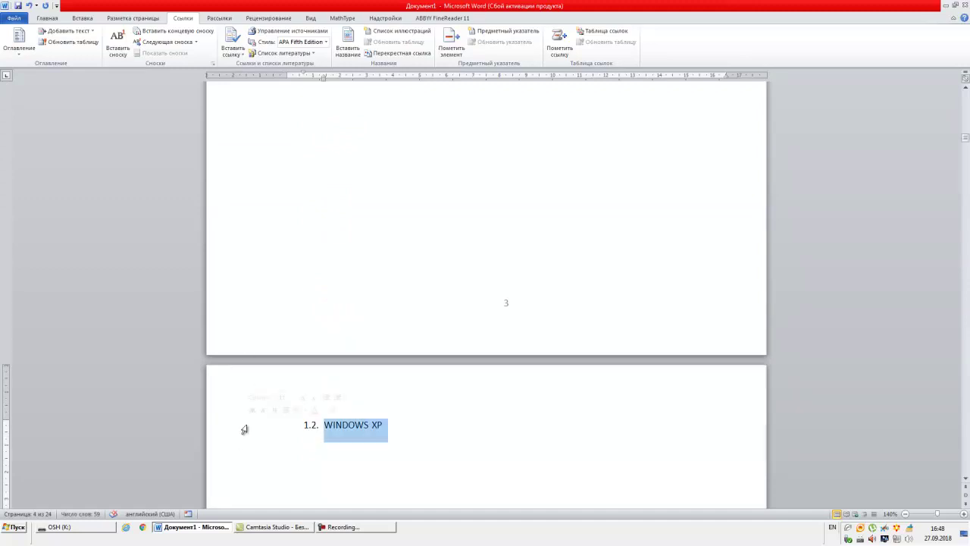
click(67, 30)
click(75, 68)
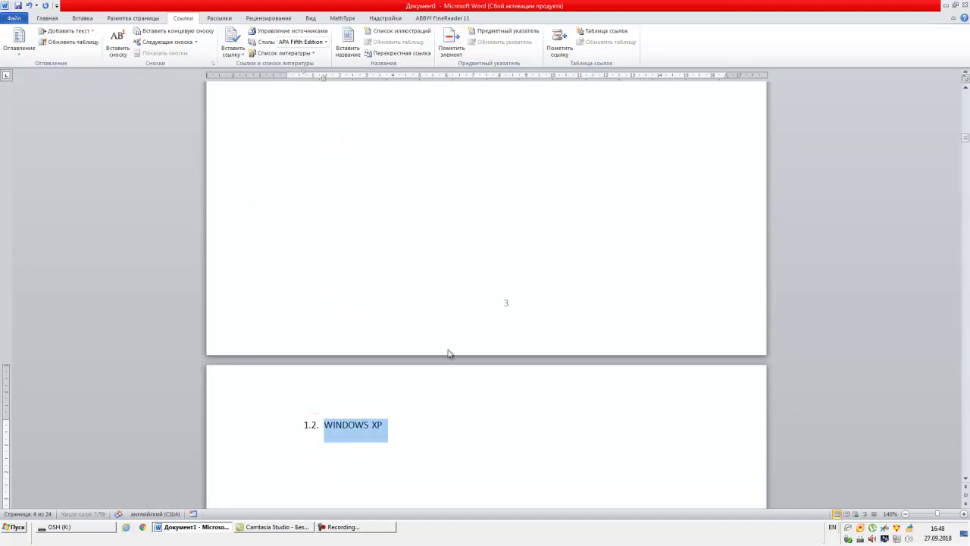
- Delete the blank lines above WINDOWS NT and UNIX and mark both as Level 2 entries
scroll(446, 368, down, 3)
scroll(447, 368, down, 5)
scroll(395, 334, down, 3)
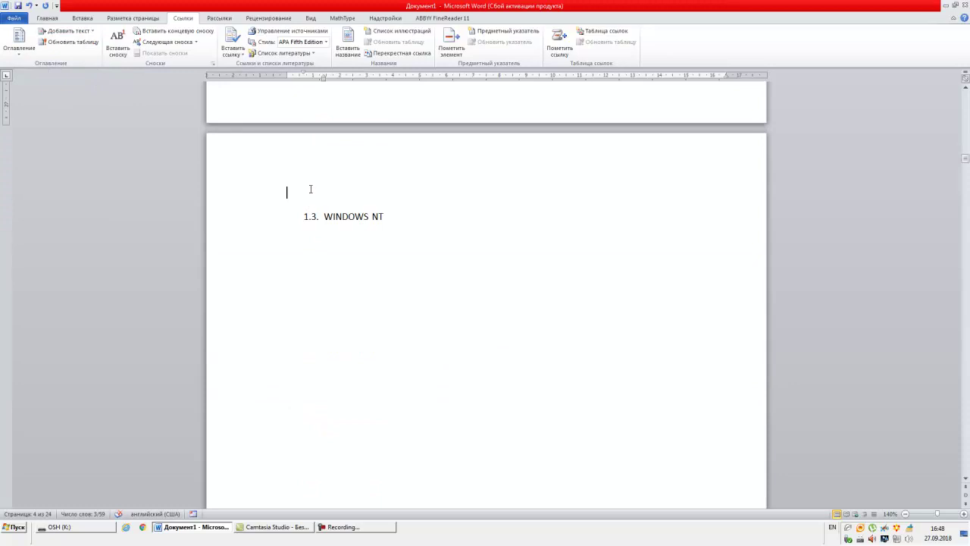
key(Delete)
click(270, 193)
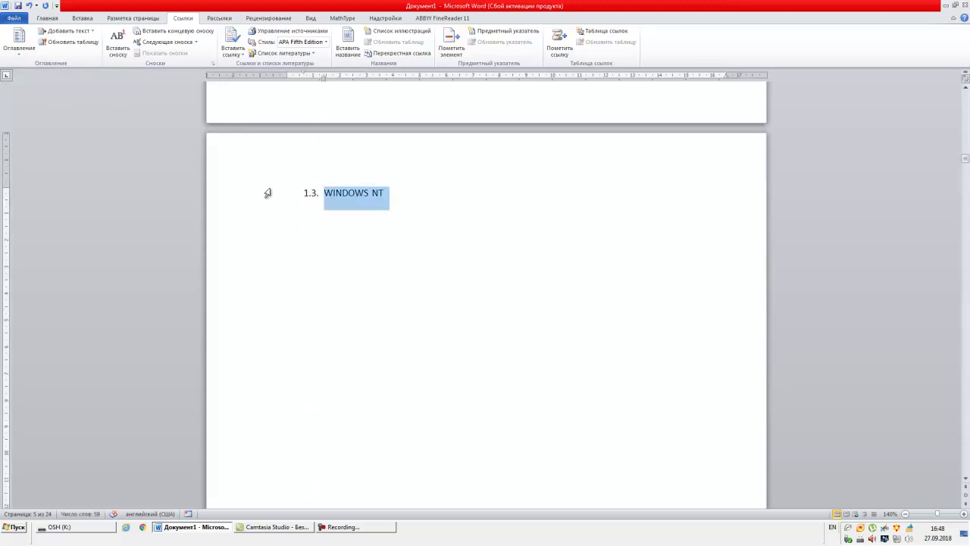
click(67, 31)
click(75, 67)
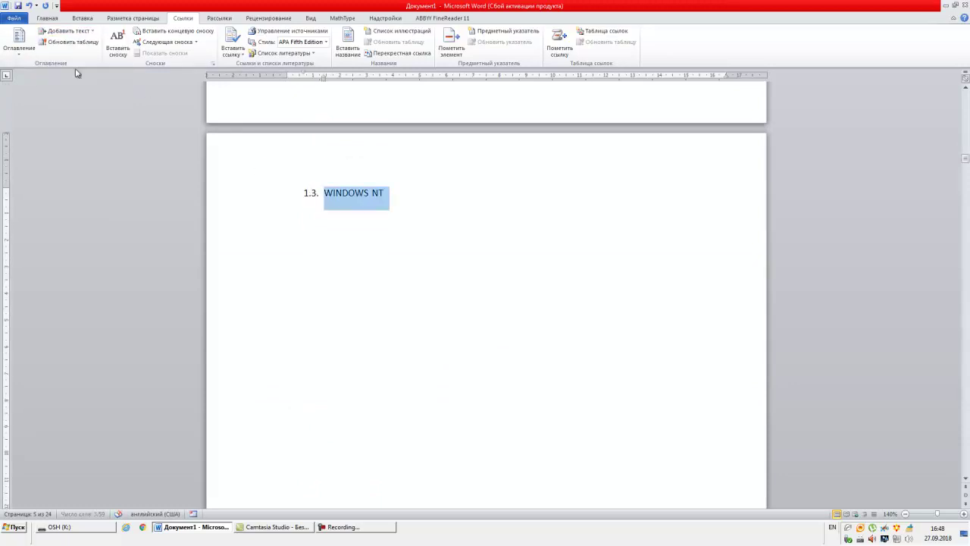
scroll(420, 270, down, 10)
scroll(353, 415, down, 4)
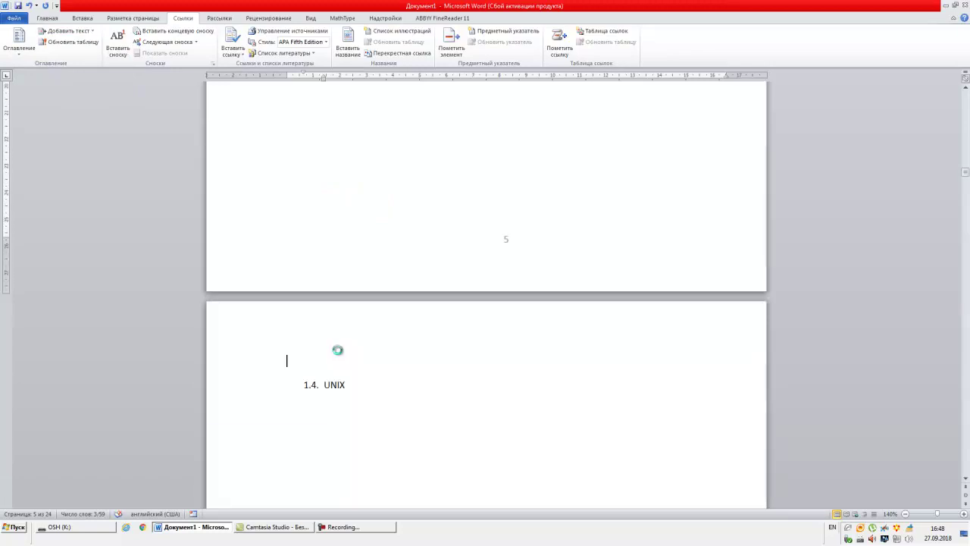
key(Delete)
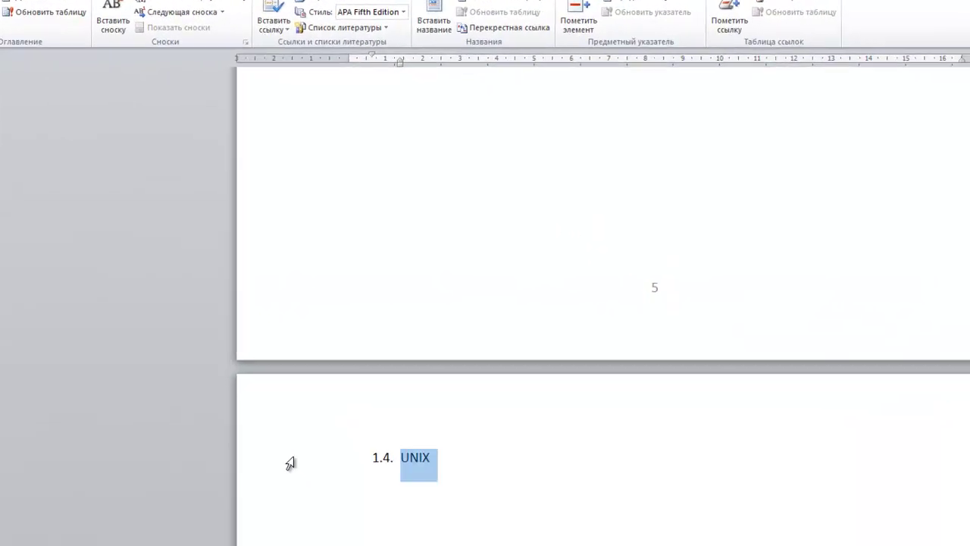
click(297, 474)
click(67, 3)
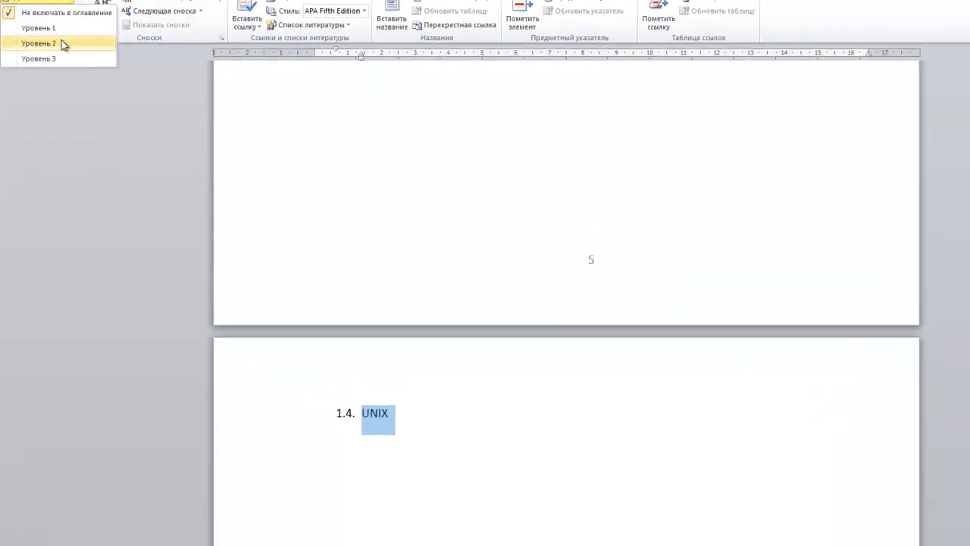
click(60, 44)
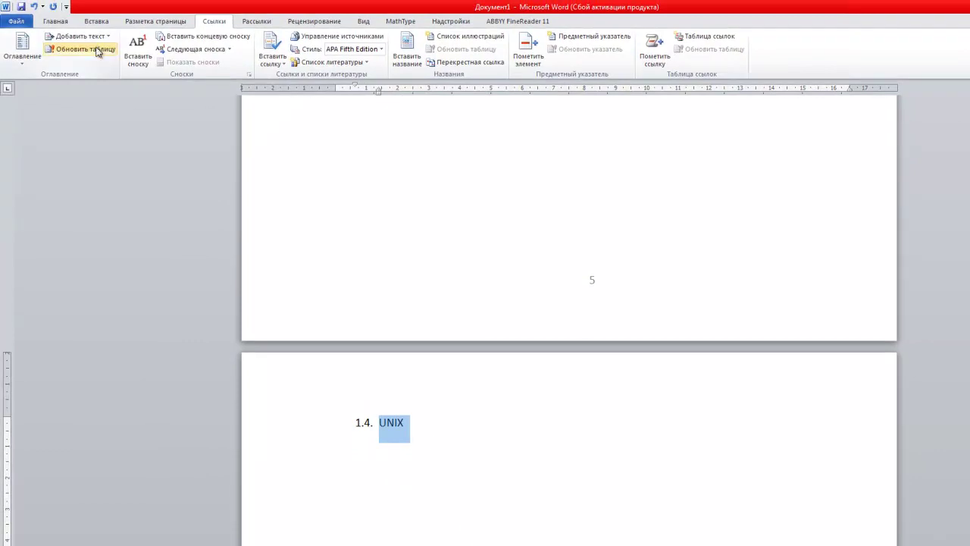
scroll(333, 372, down, 15)
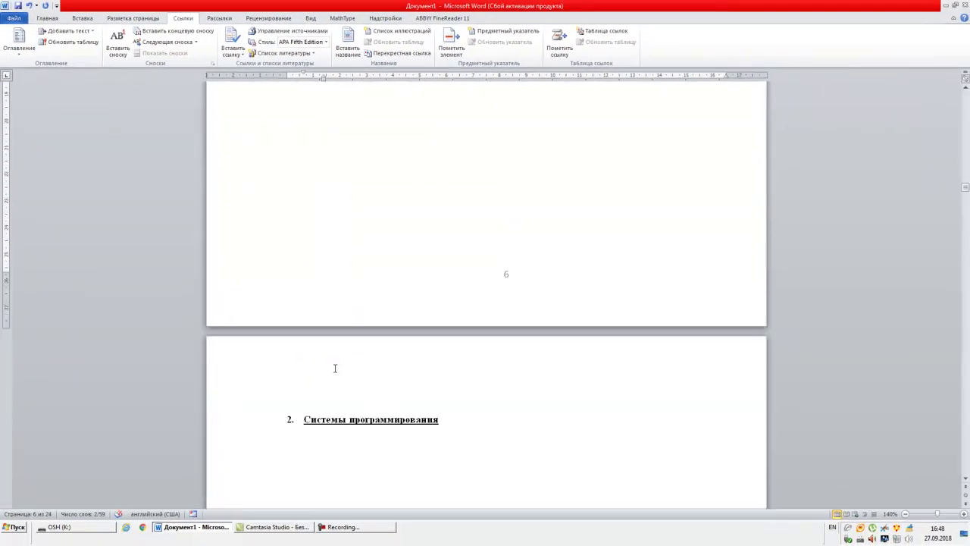
- Delete the empty line above heading 2 Системы программирования and add it at Level 1
click(331, 380)
key(Delete)
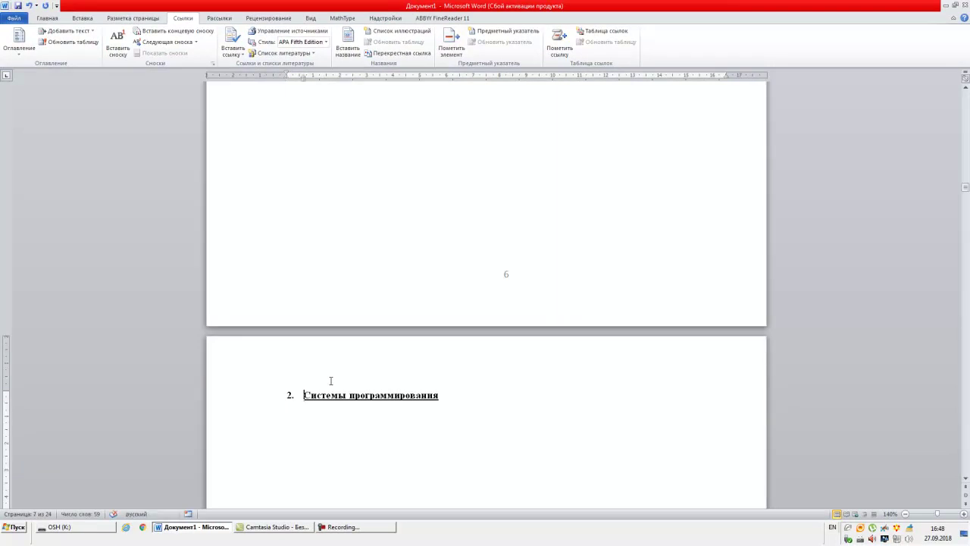
scroll(331, 380, down, 1)
scroll(325, 341, down, 2)
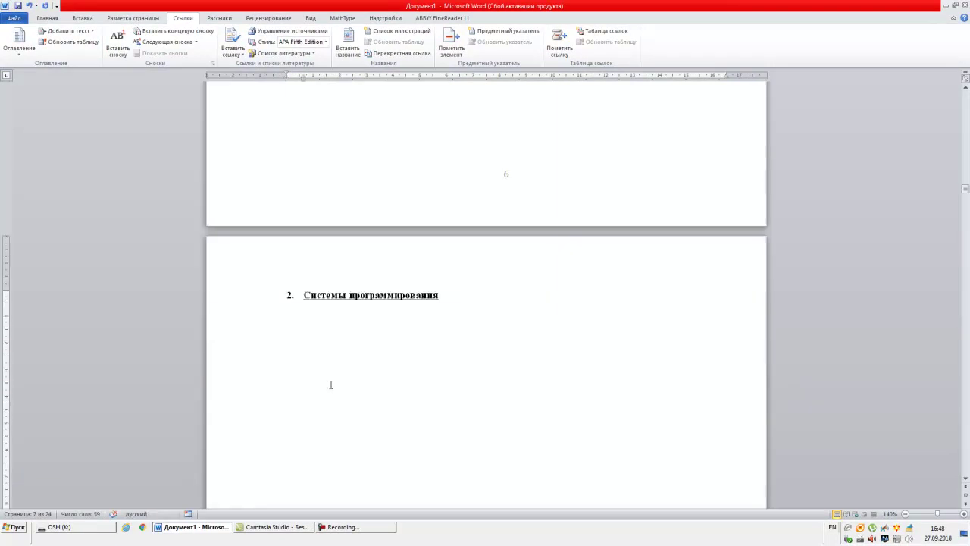
click(237, 298)
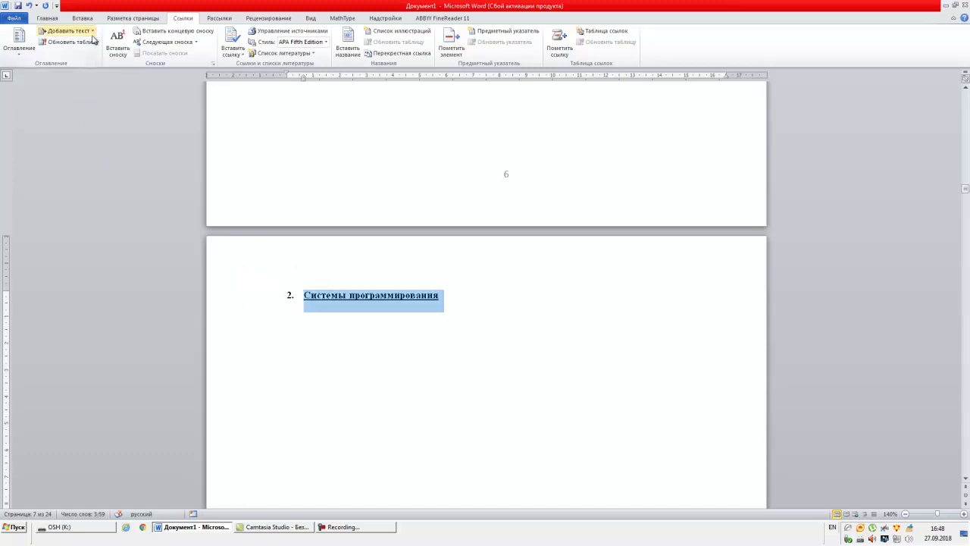
click(65, 31)
click(80, 59)
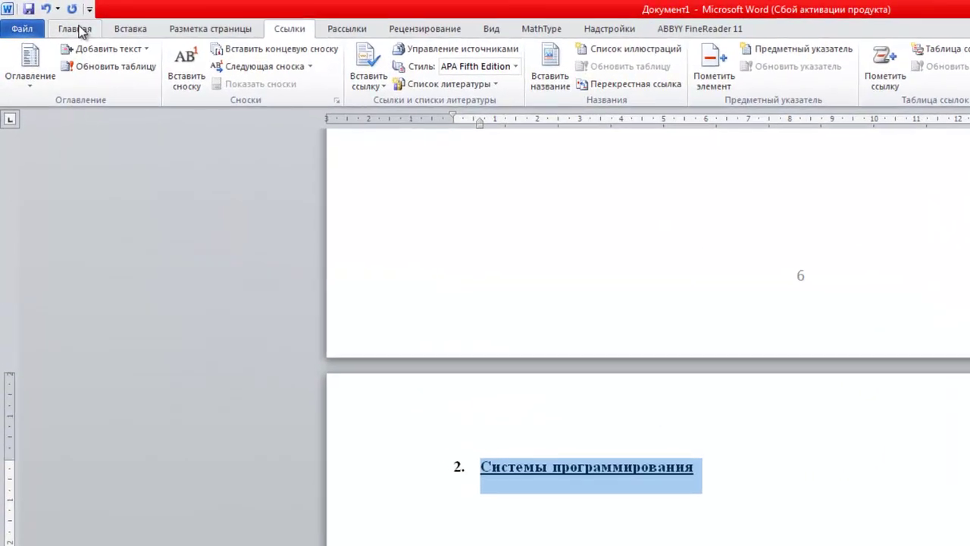
- Copy heading 2's formatting onto Прикладные программы with Format Painter
click(78, 28)
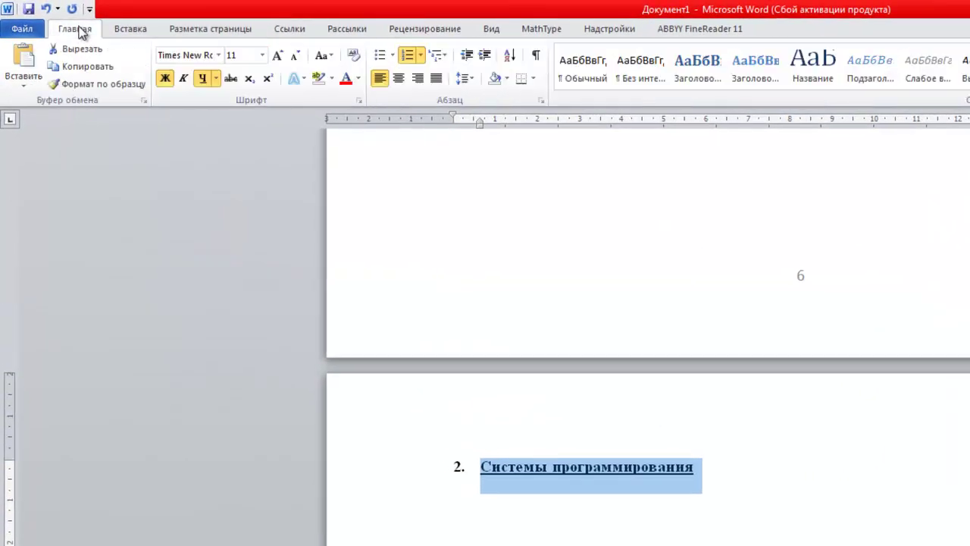
click(97, 84)
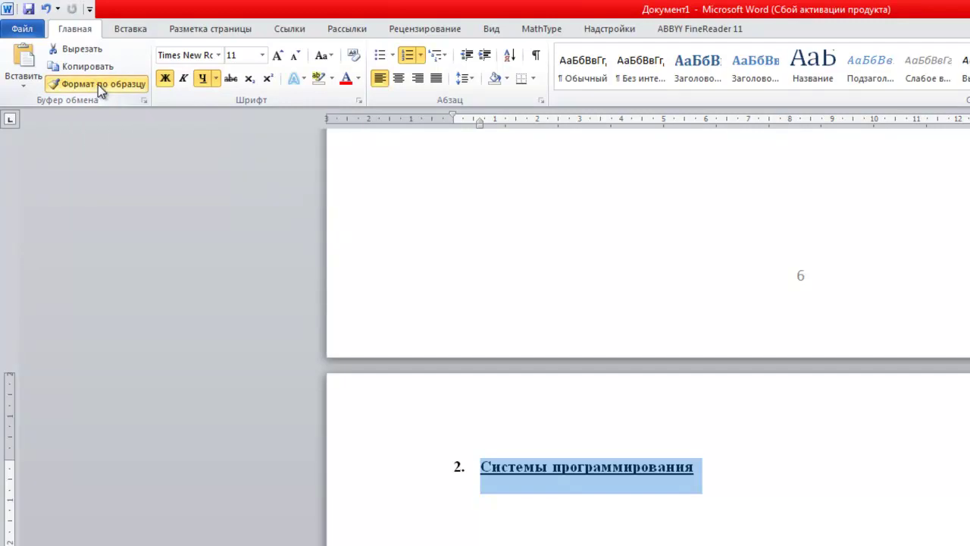
scroll(470, 406, down, 10)
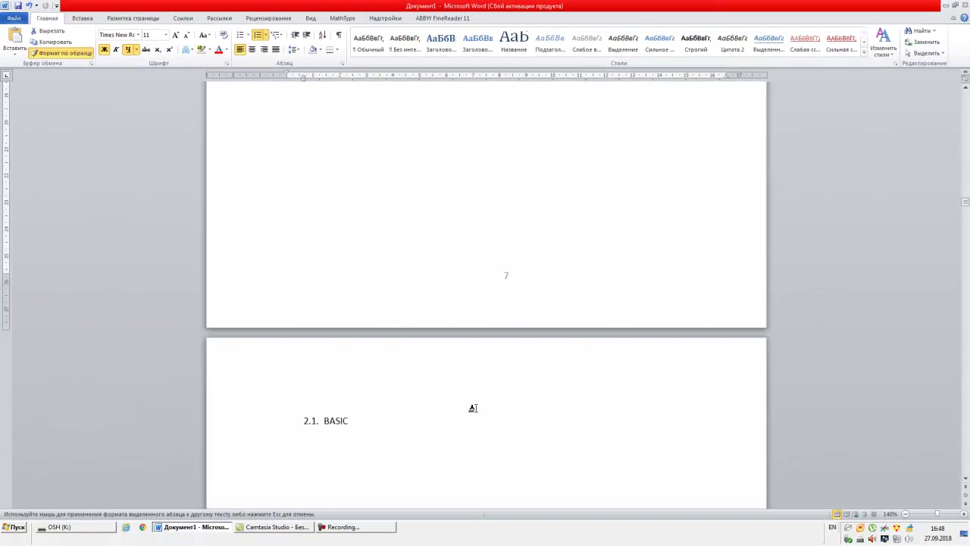
scroll(468, 405, down, 5)
scroll(464, 408, down, 5)
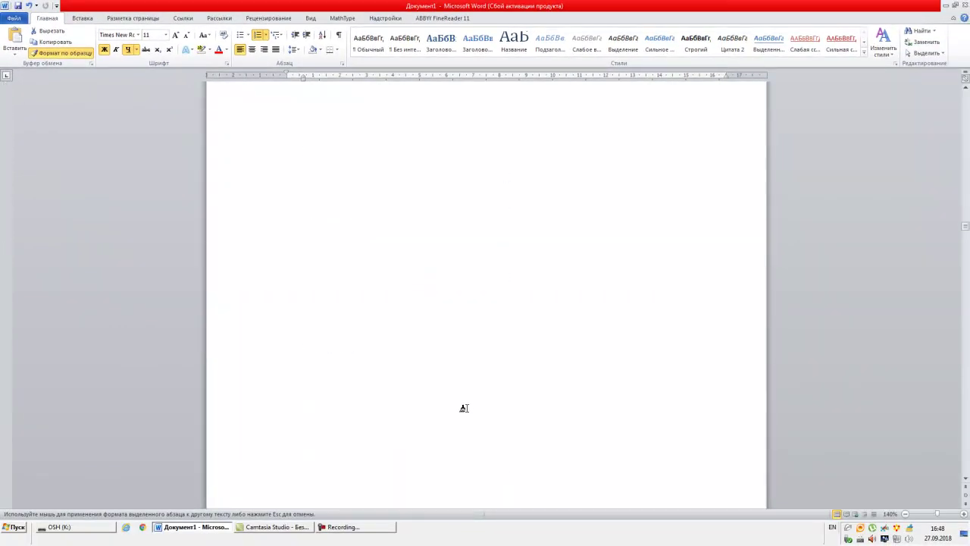
scroll(463, 408, down, 5)
scroll(463, 408, down, 5)
scroll(461, 409, down, 5)
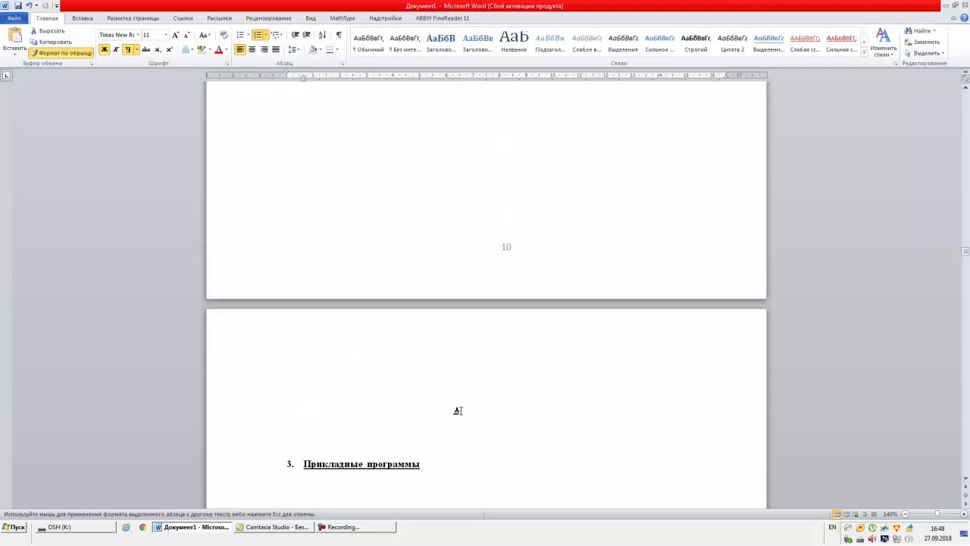
scroll(459, 411, down, 5)
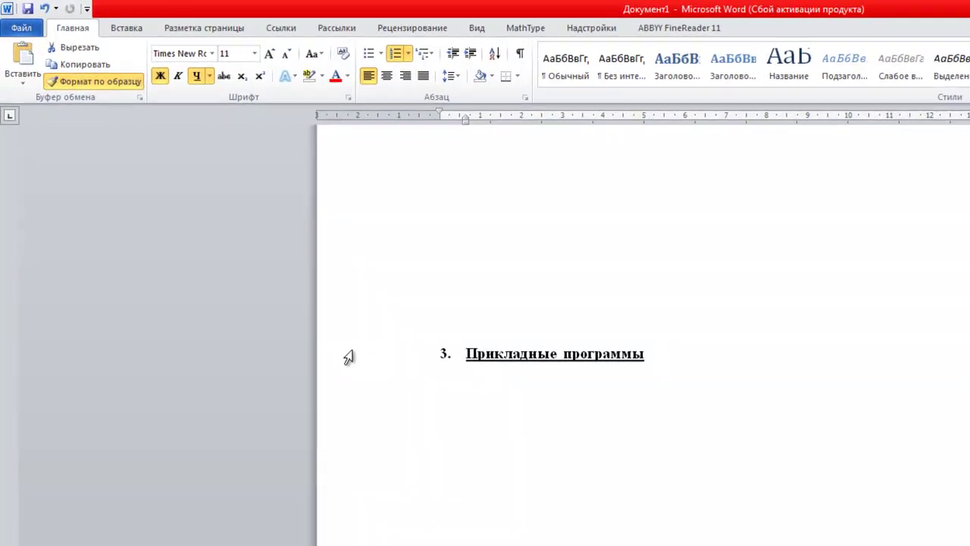
click(348, 357)
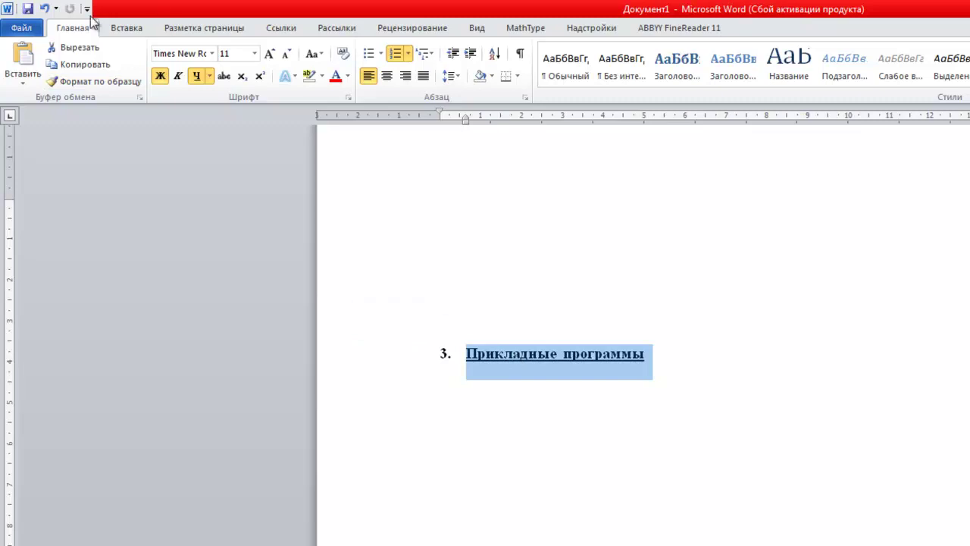
- Confirm Прикладные программы shows as a Level 1 contents entry
click(281, 28)
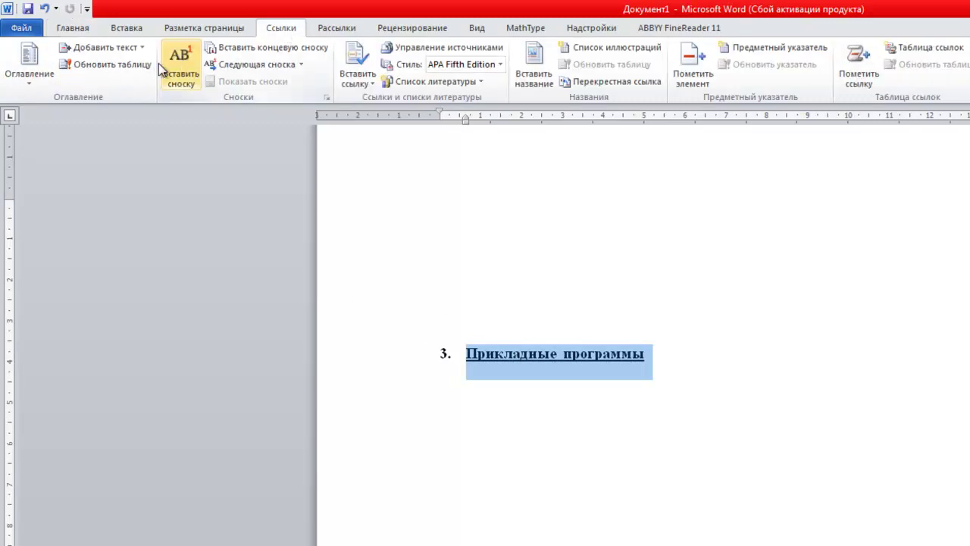
click(142, 47)
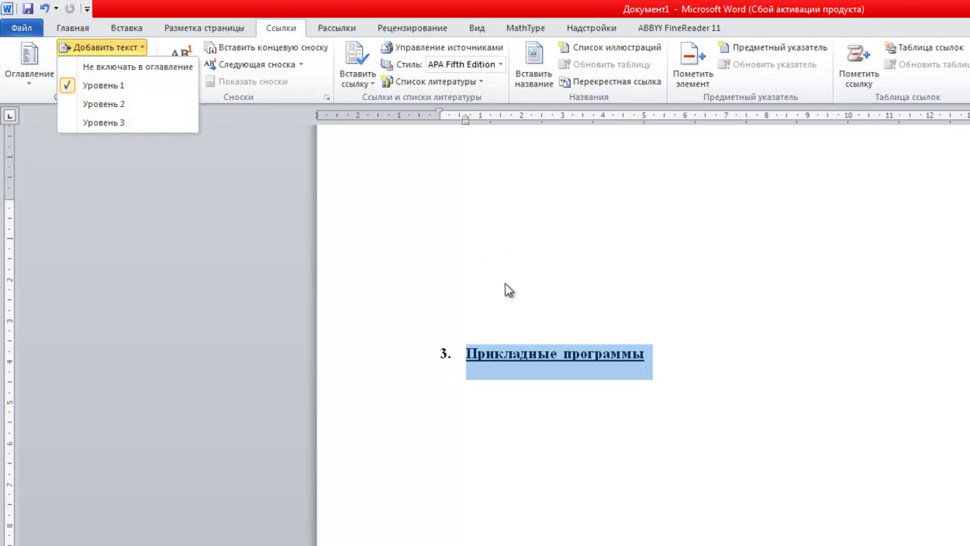
scroll(642, 296, up, 5)
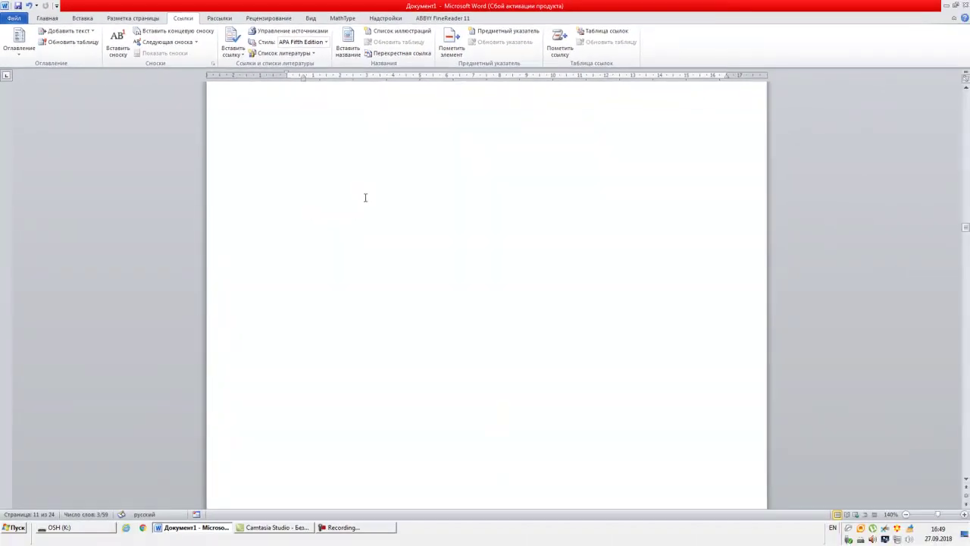
- Remove the blank line above BASIC and mark it as a Level 2 contents entry
scroll(362, 197, up, 5)
scroll(353, 201, up, 5)
scroll(347, 205, up, 5)
scroll(334, 209, up, 5)
scroll(325, 212, up, 10)
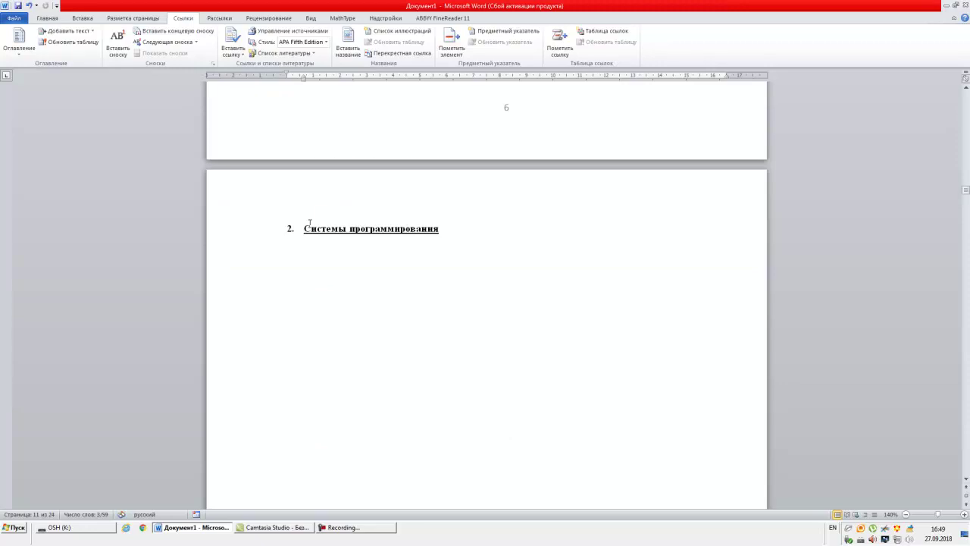
scroll(310, 262, down, 5)
scroll(311, 263, down, 5)
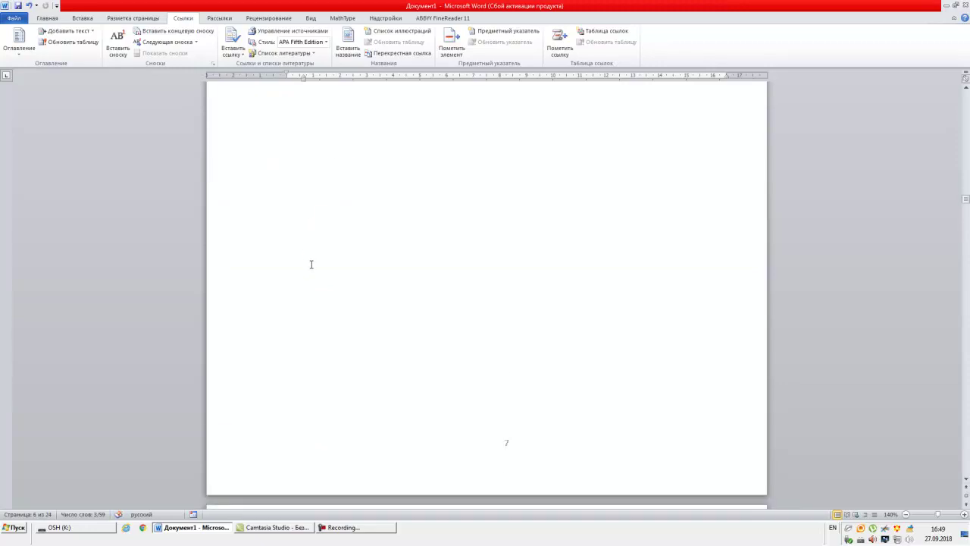
scroll(316, 305, down, 5)
click(302, 319)
key(Delete)
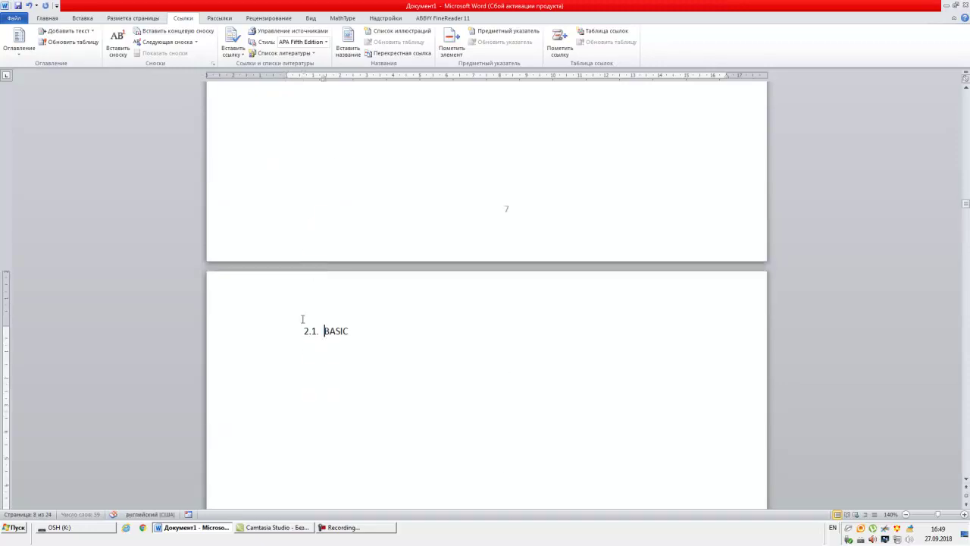
click(238, 333)
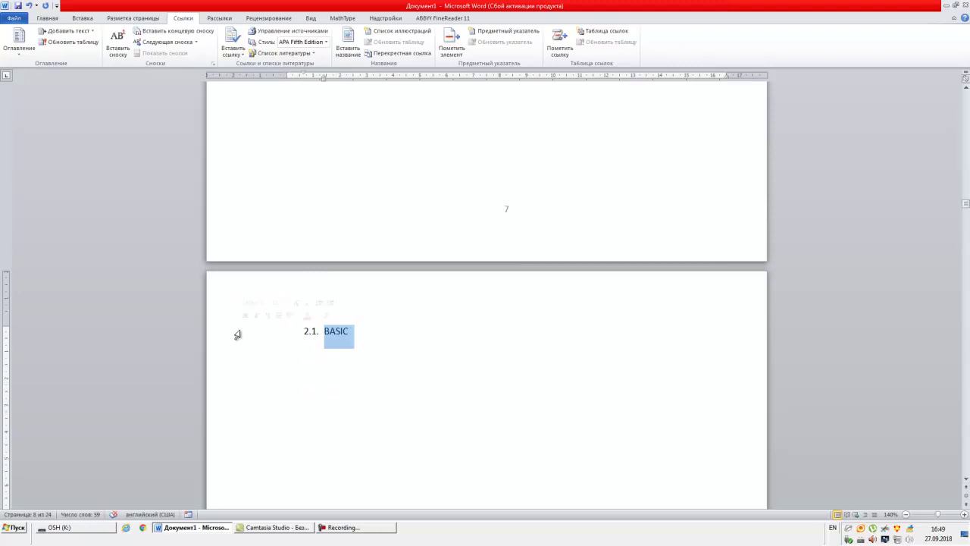
click(67, 31)
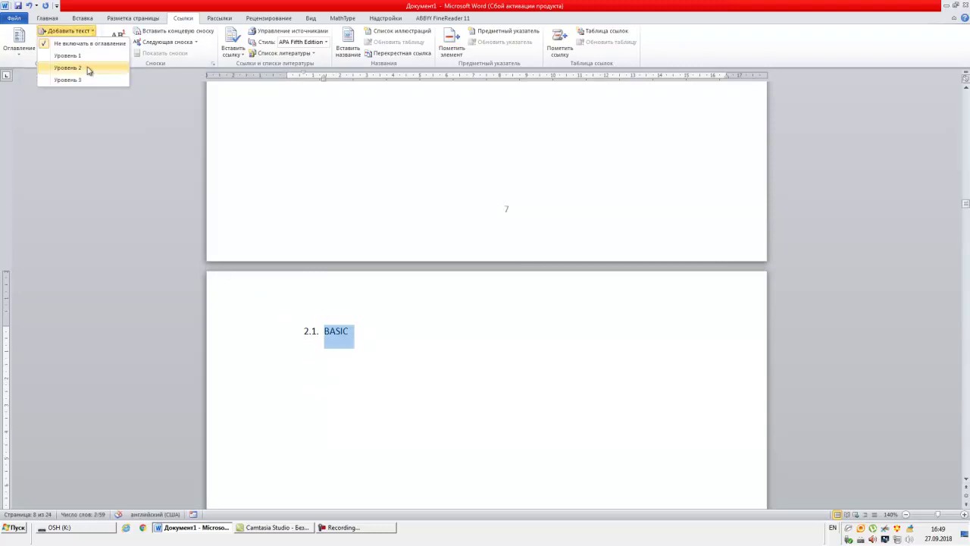
click(68, 67)
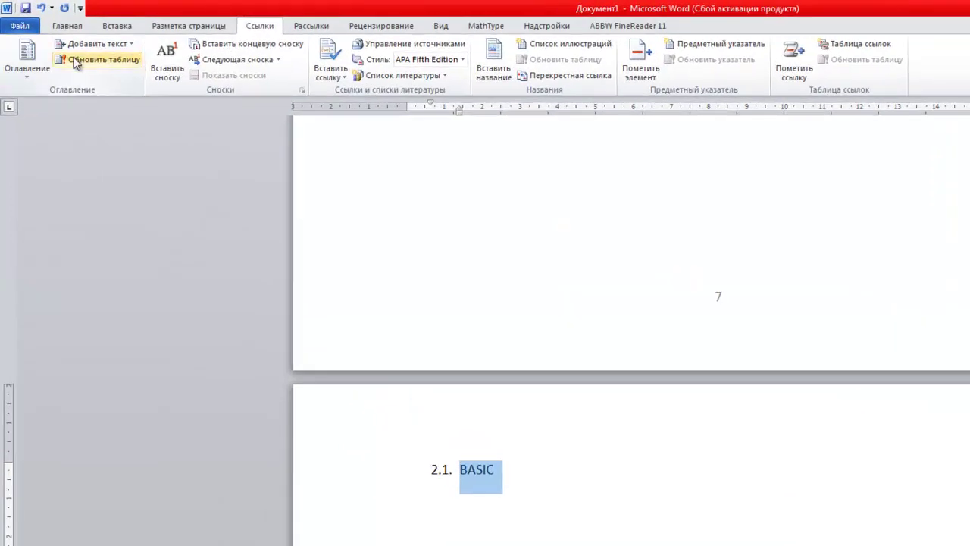
- Format Painter BASIC's style onto PASCAL, delete the stray 2.2 item, and mark PASCAL Level 2
click(63, 24)
click(75, 74)
scroll(278, 334, down, 10)
scroll(279, 339, down, 3)
click(240, 388)
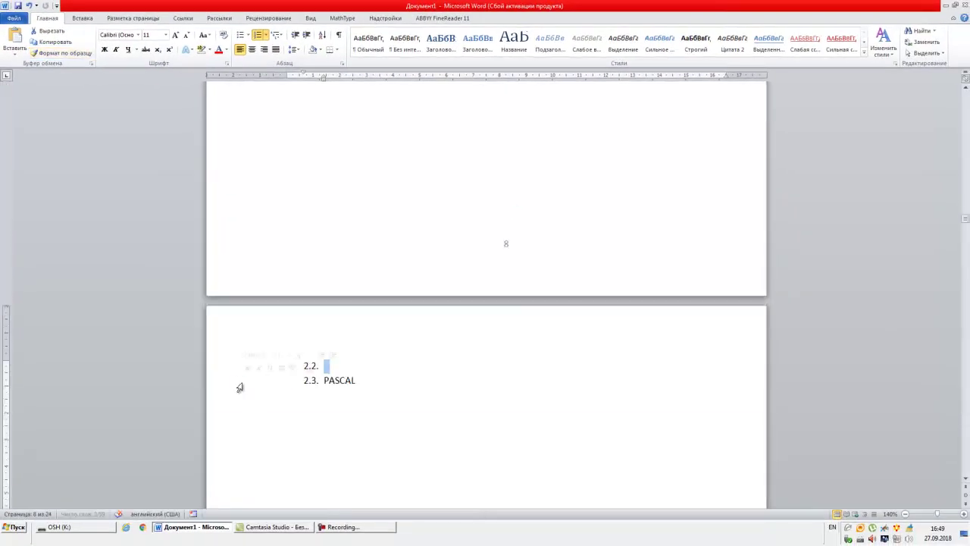
key(Delete)
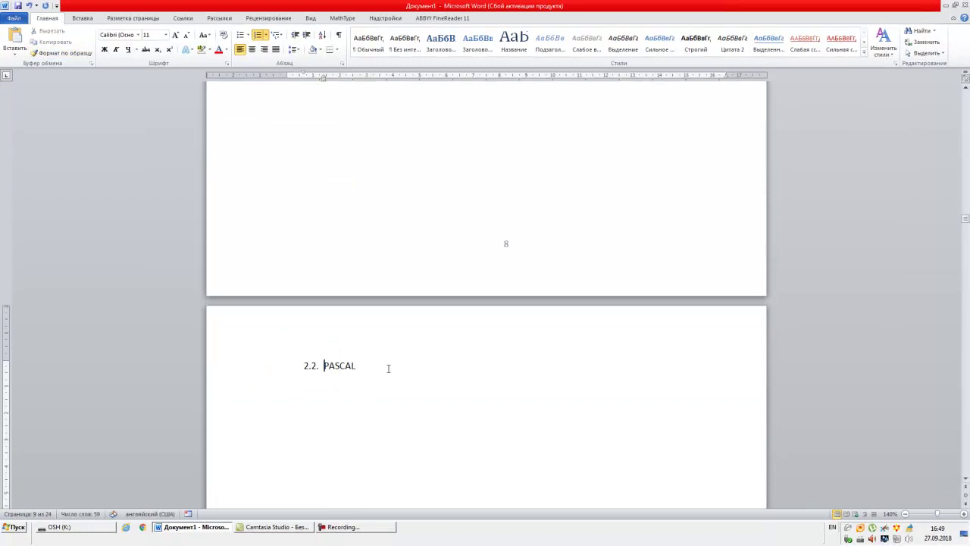
click(227, 373)
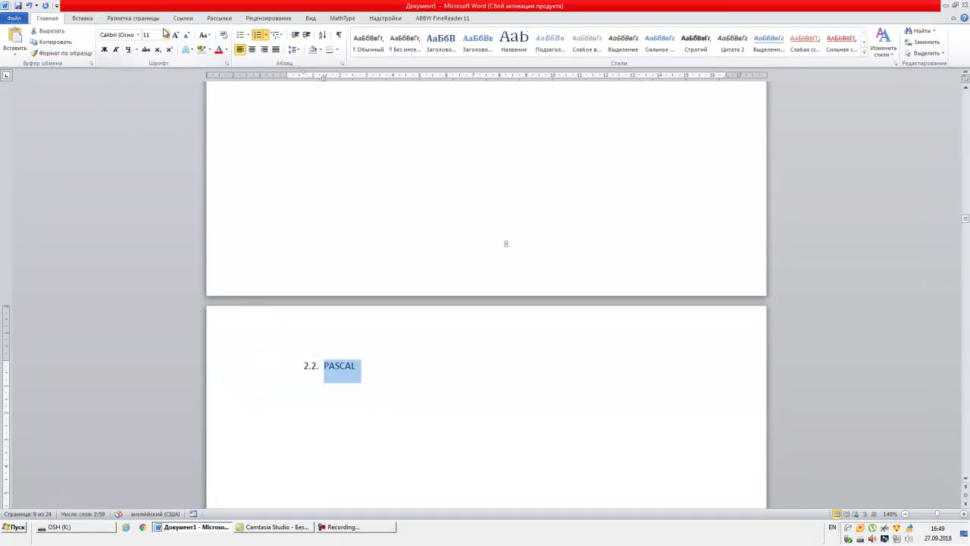
click(183, 17)
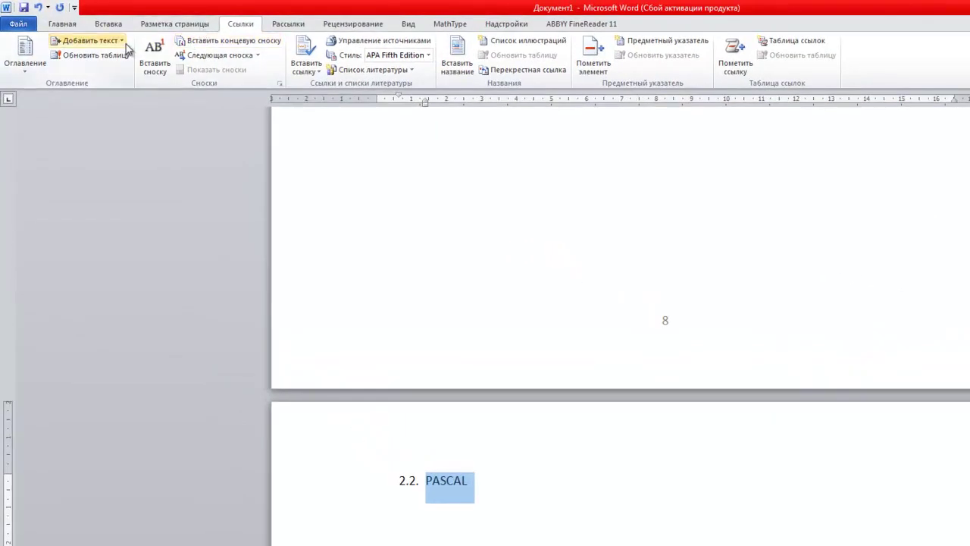
click(120, 41)
click(109, 89)
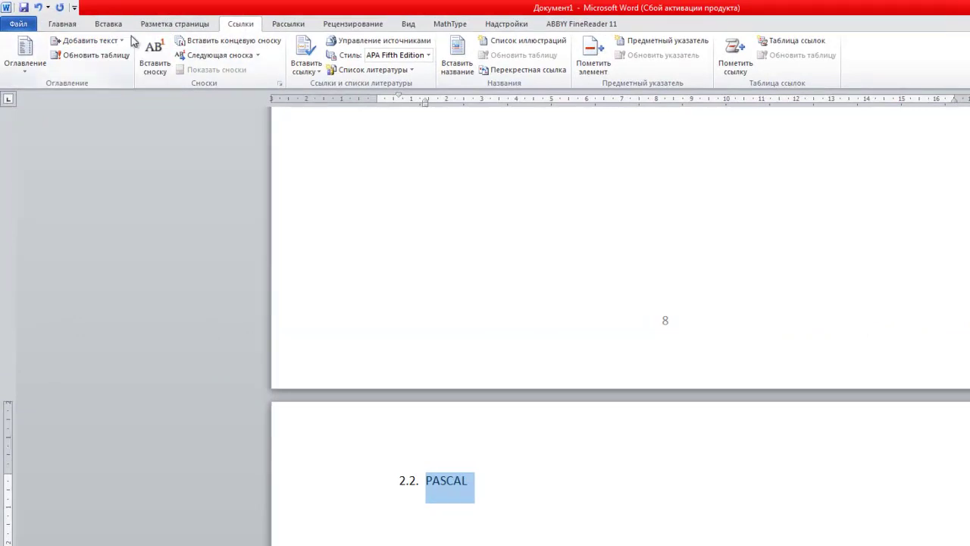
- Copy PASCAL's formatting onto C++ and confirm it is a Level 2 entry
scroll(493, 534, down, 4)
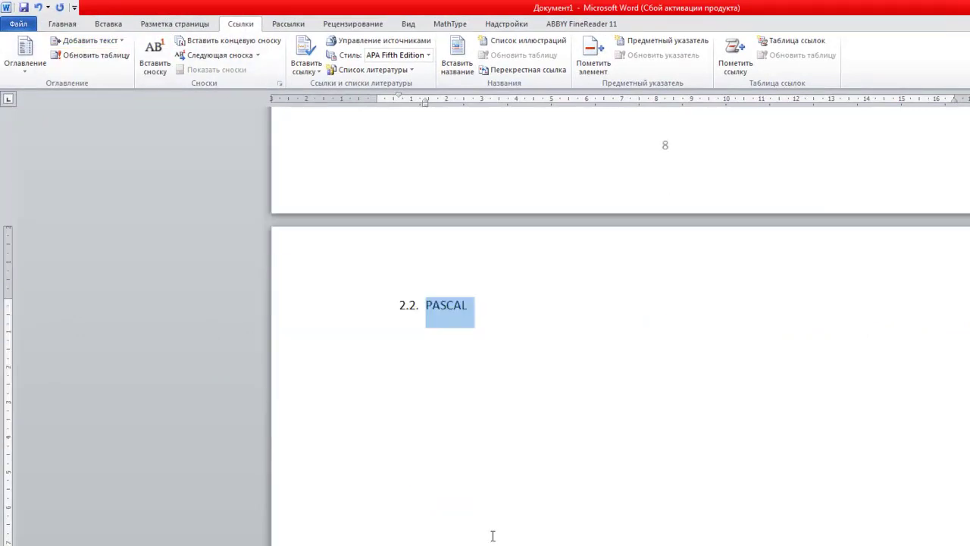
click(57, 27)
click(69, 69)
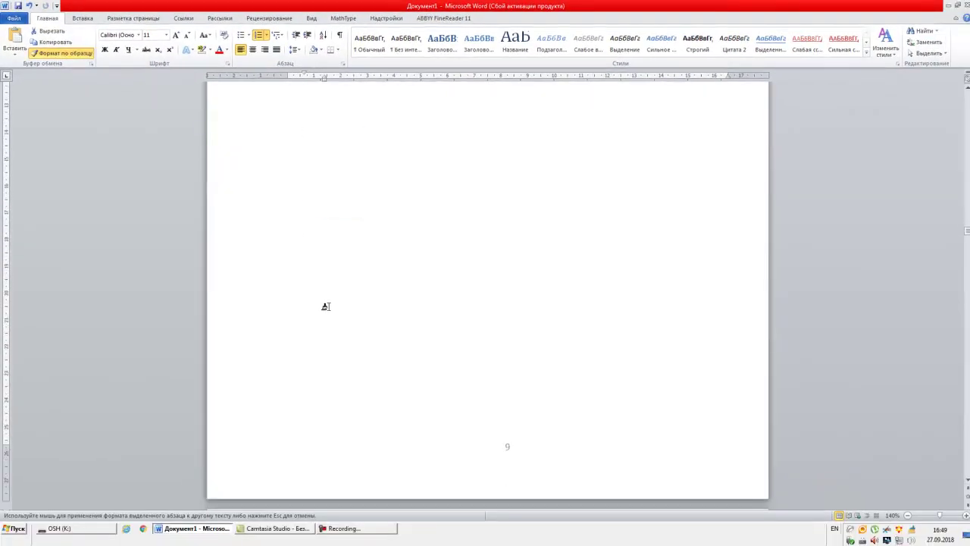
scroll(326, 306, down, 5)
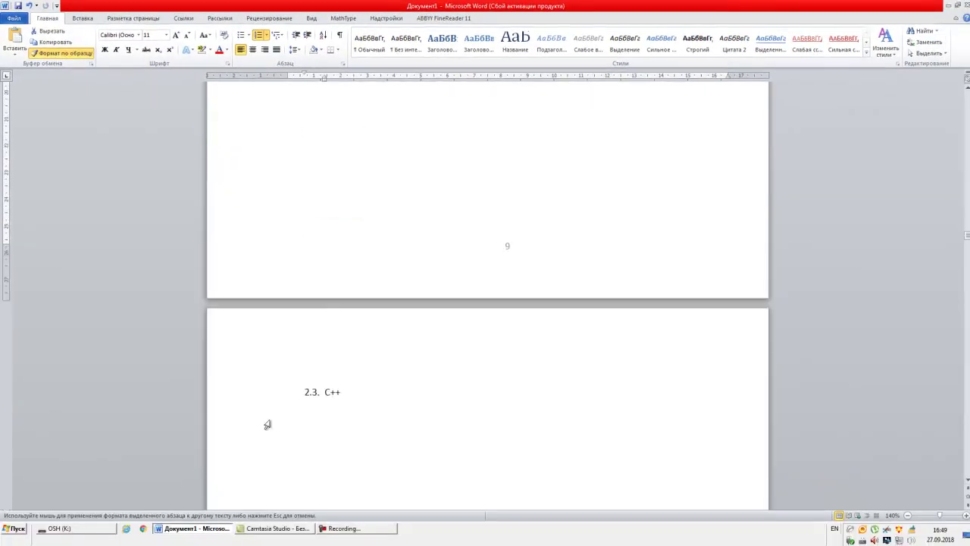
click(244, 401)
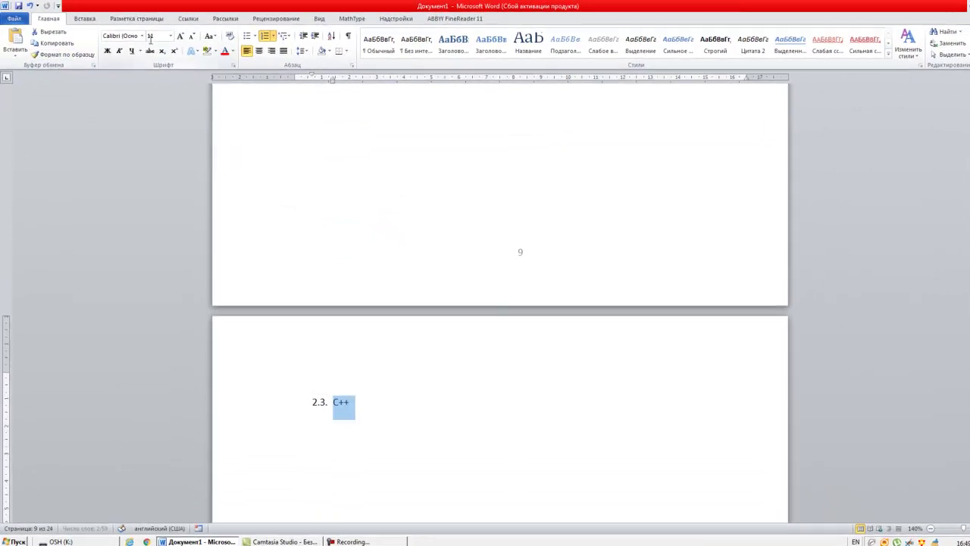
click(184, 20)
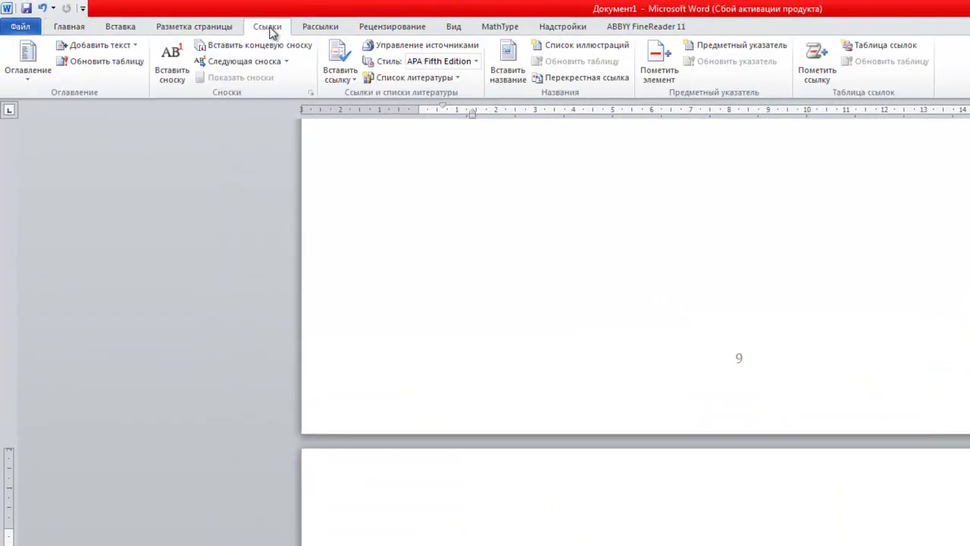
click(133, 45)
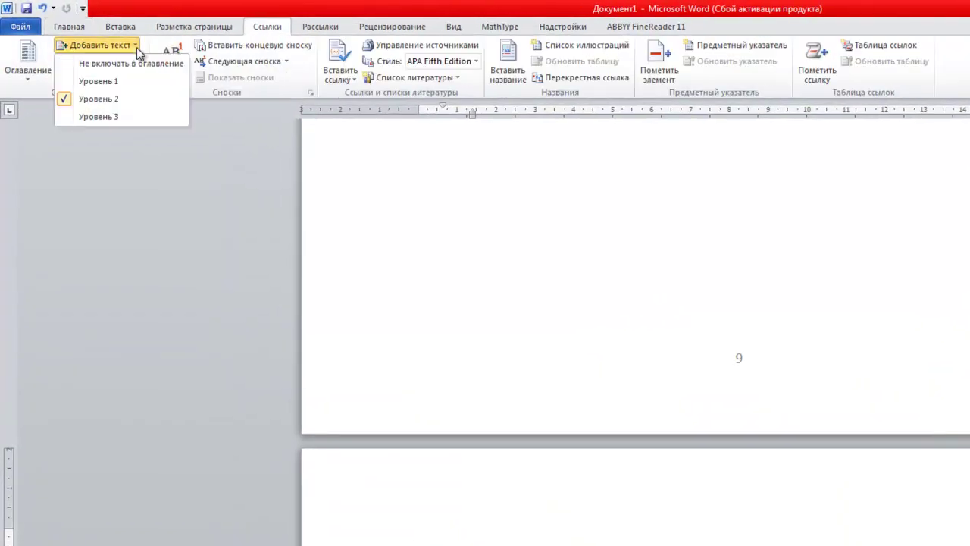
click(523, 507)
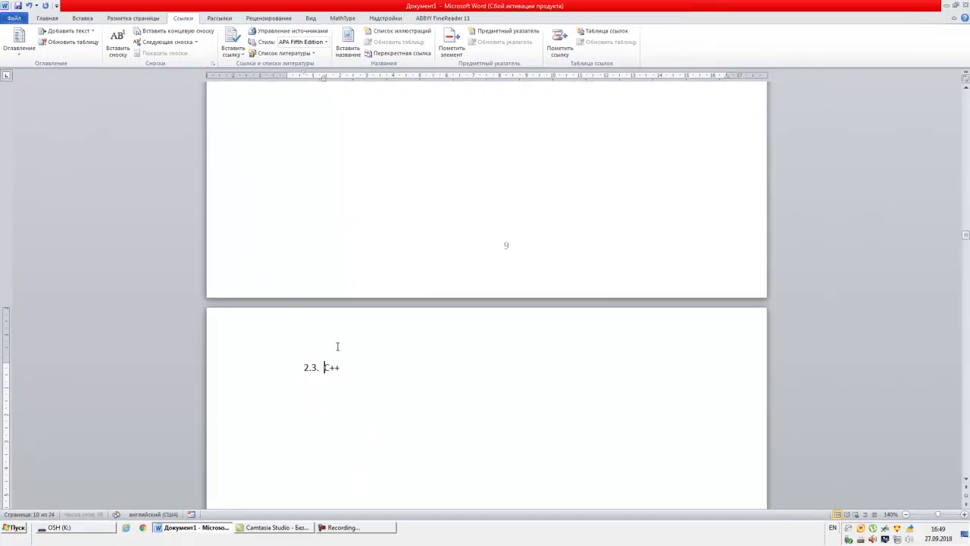
- Move to the empty line above section 3
scroll(370, 365, down, 8)
scroll(369, 366, down, 8)
scroll(370, 365, down, 4)
scroll(370, 366, down, 1)
click(334, 300)
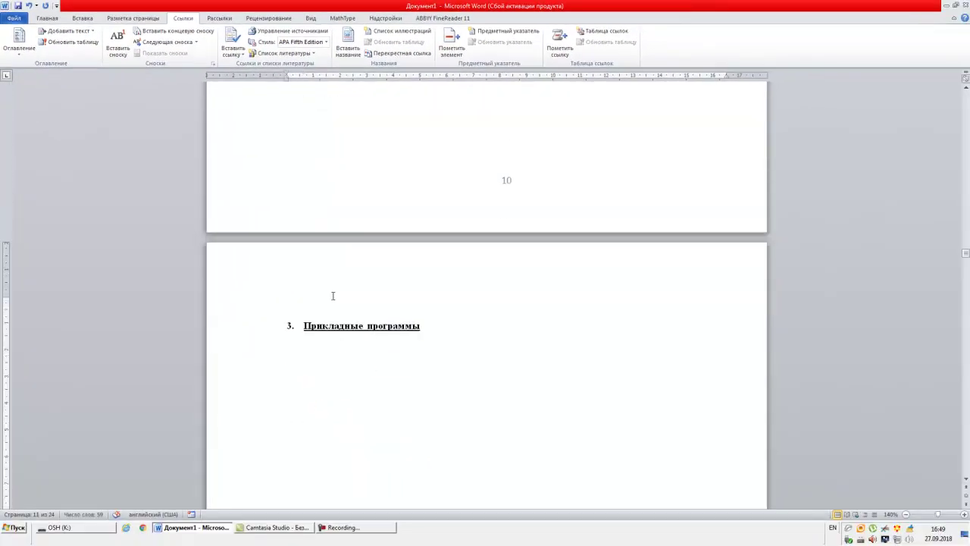
- Delete the empty line above Прикладные программы and mark it as a Level 1 entry
key(Delete)
click(259, 301)
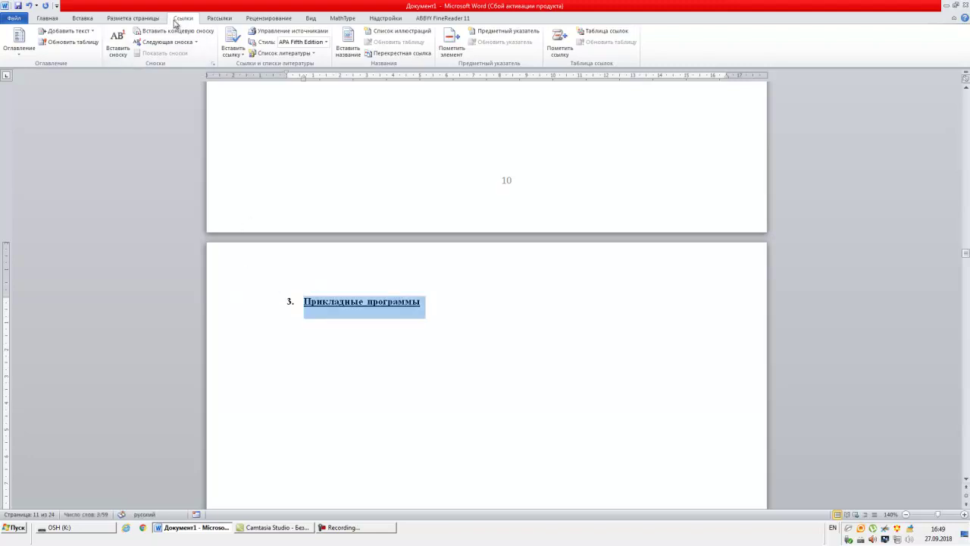
click(95, 32)
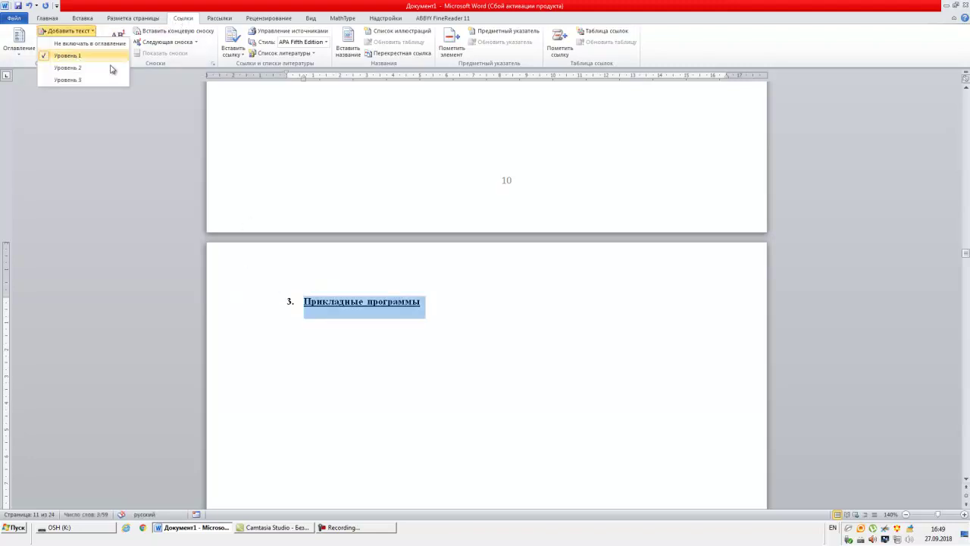
click(339, 335)
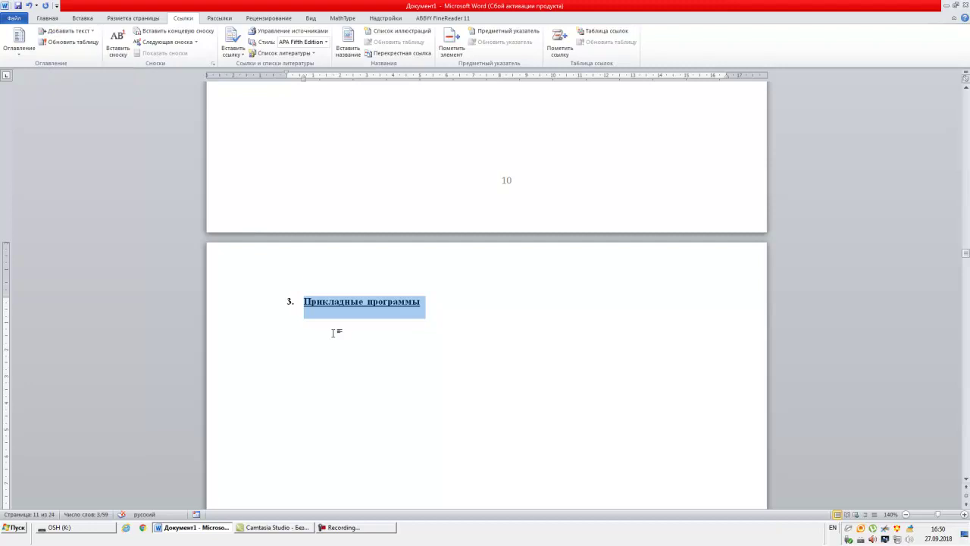
- Remove the empty line above Текстовые процессоры and mark it Level 2
scroll(333, 334, down, 15)
click(319, 395)
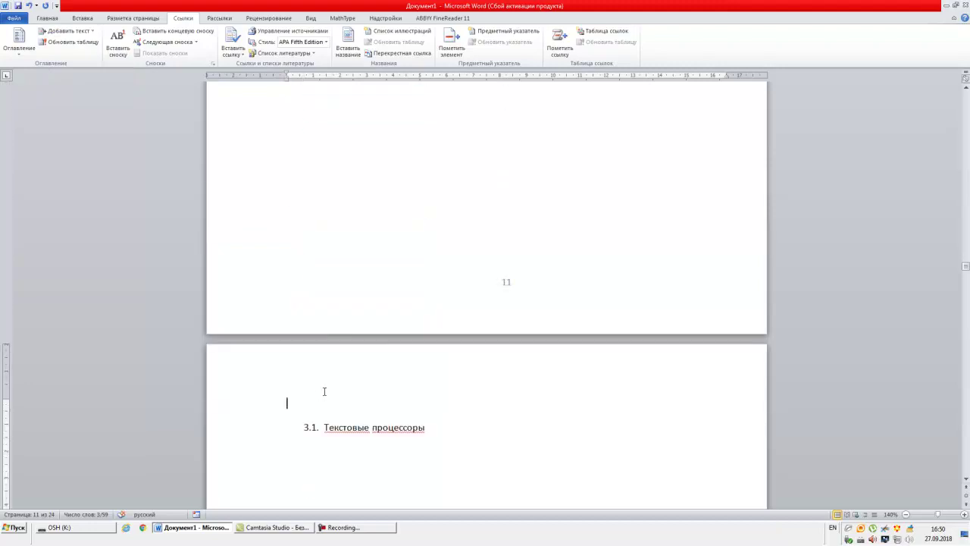
key(Delete)
click(243, 395)
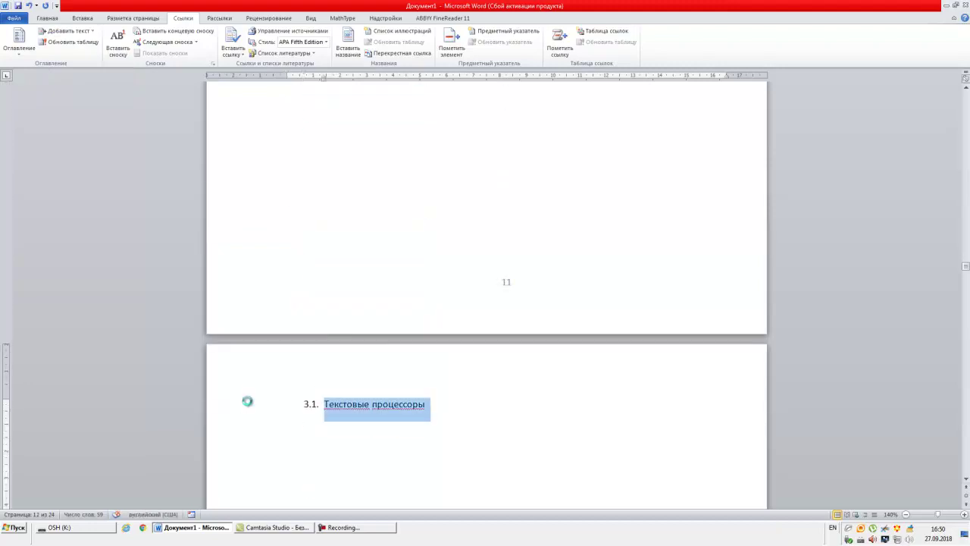
click(67, 31)
click(88, 69)
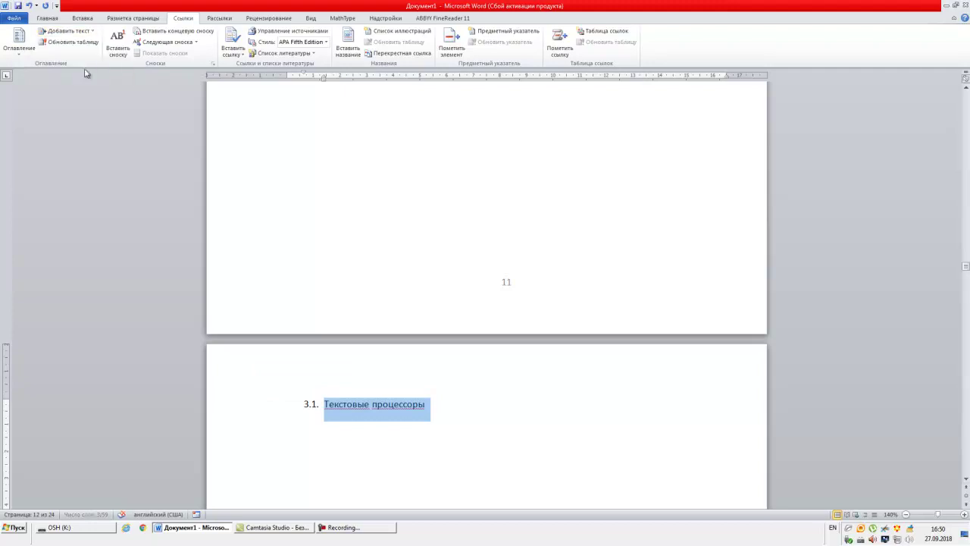
- Remove the blank line above WORD PAD, mark it Level 3, and pick up its formatting with Format Painter
scroll(400, 418, down, 15)
click(351, 303)
key(Delete)
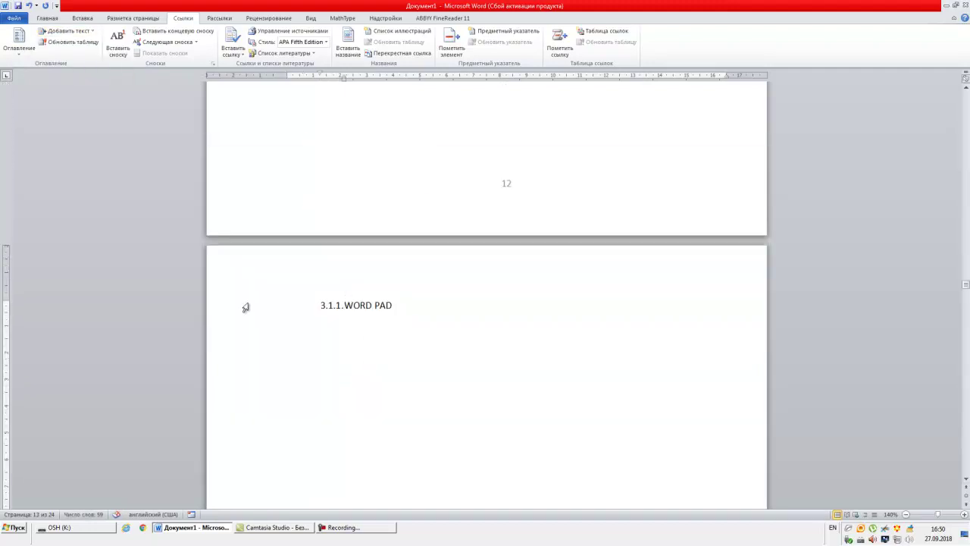
click(245, 307)
click(91, 31)
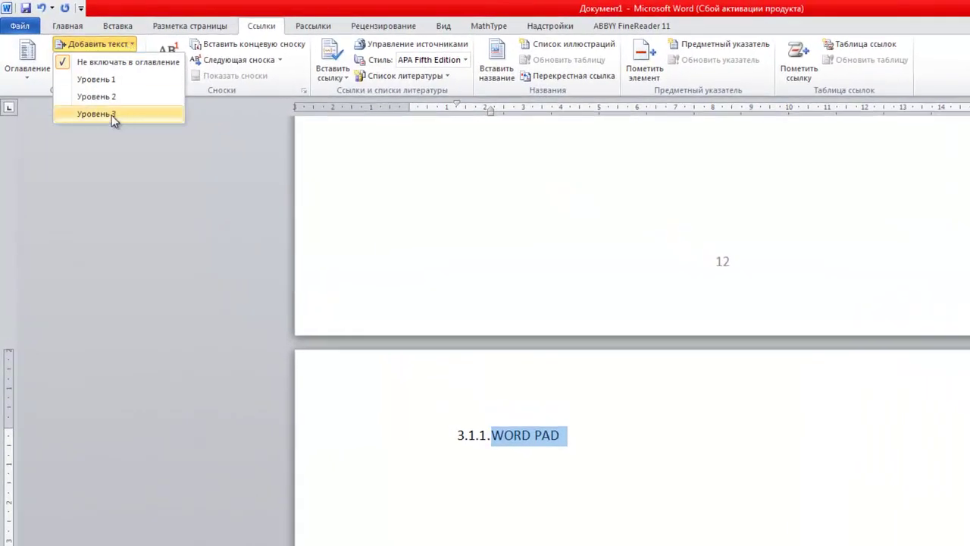
click(112, 115)
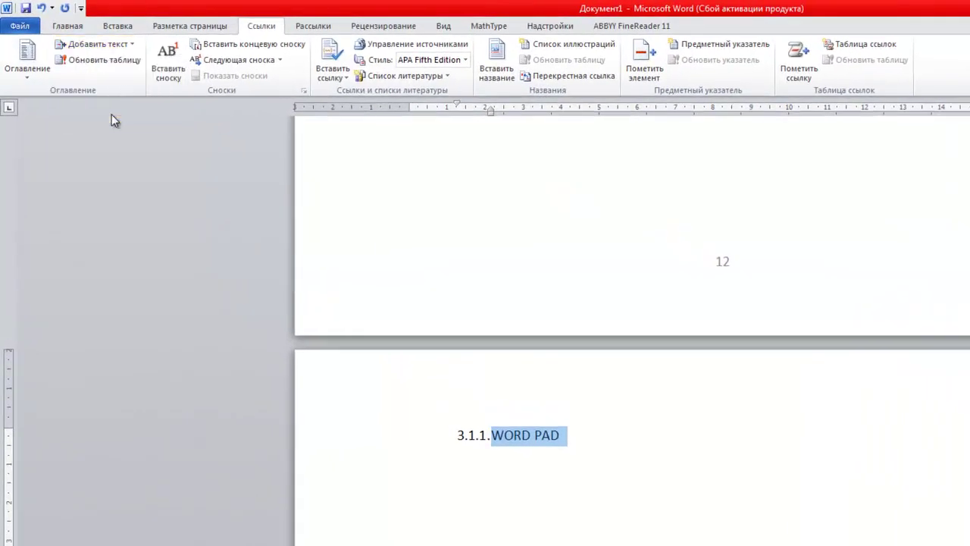
click(72, 26)
click(65, 75)
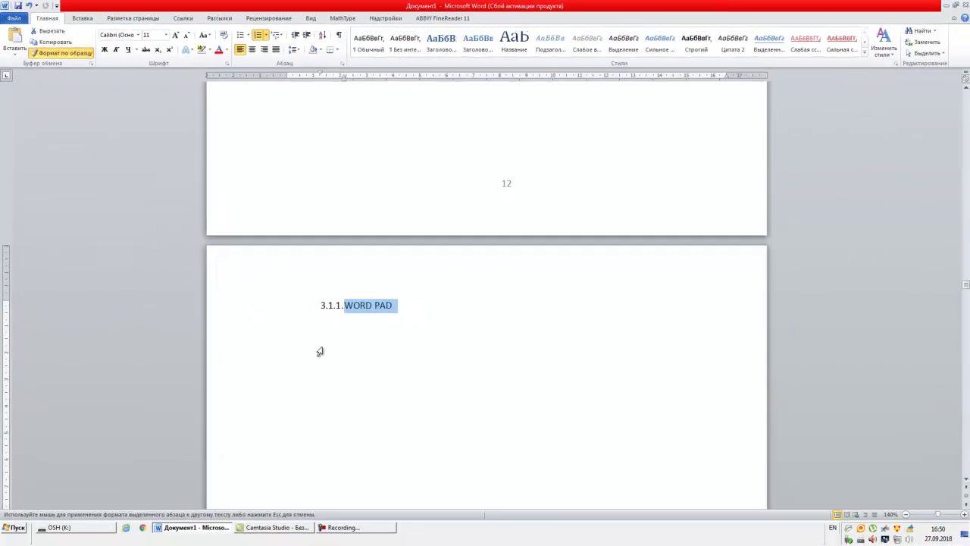
scroll(325, 350, down, 10)
scroll(327, 351, down, 5)
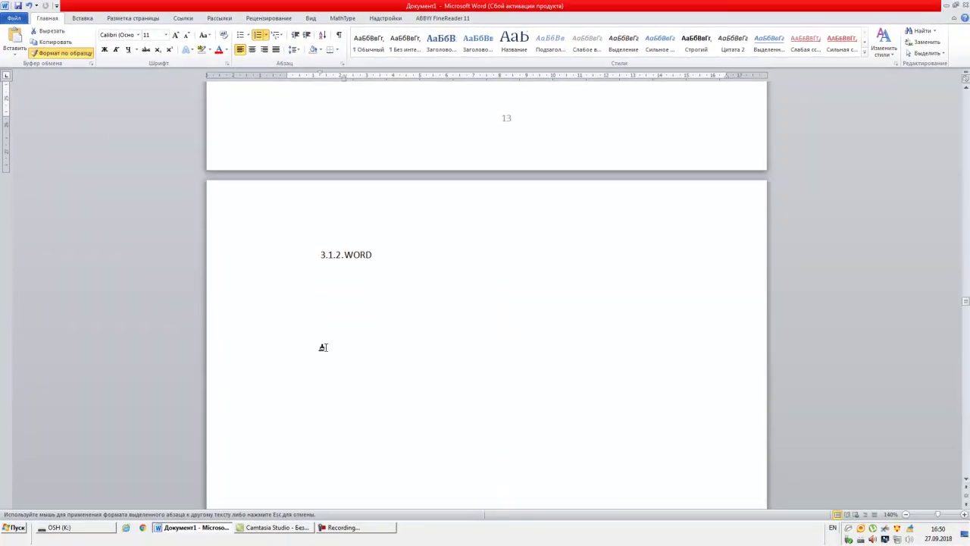
click(245, 261)
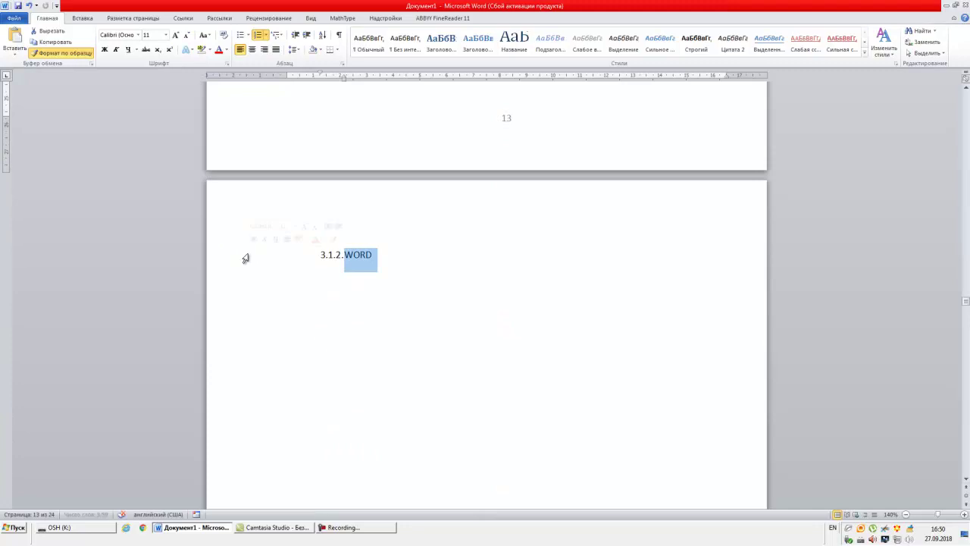
click(79, 59)
scroll(394, 329, down, 3)
scroll(394, 329, down, 7)
scroll(398, 334, down, 7)
scroll(383, 334, down, 3)
click(256, 300)
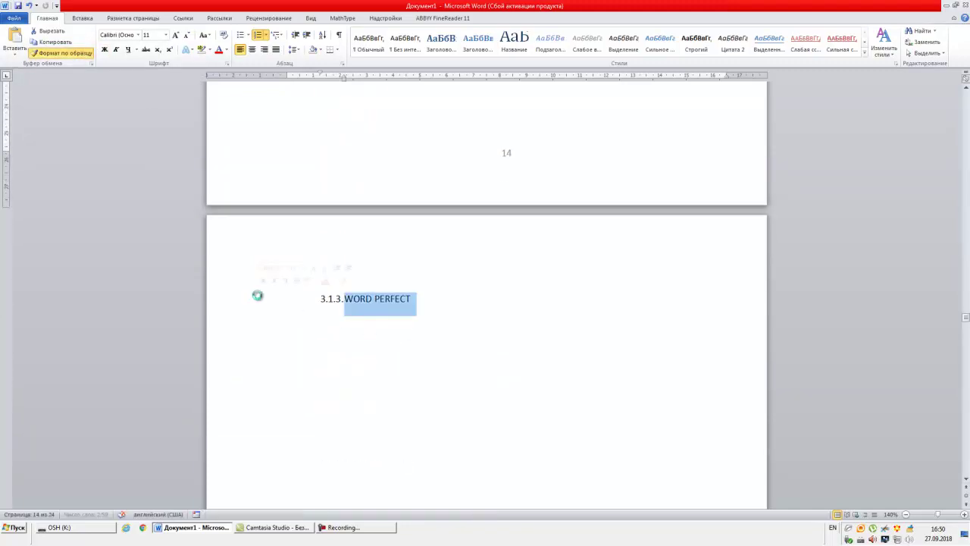
click(78, 56)
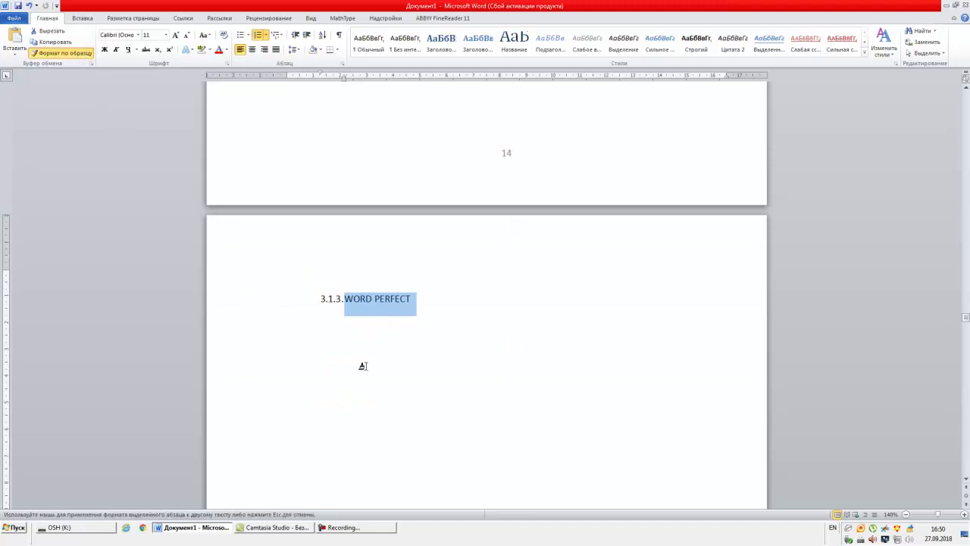
scroll(364, 367, down, 15)
scroll(369, 368, down, 5)
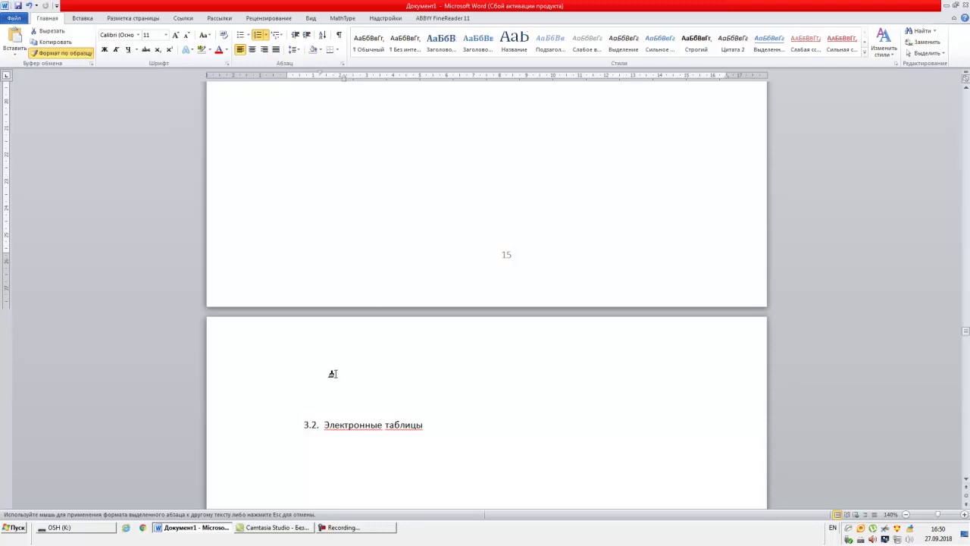
scroll(332, 373, down, 2)
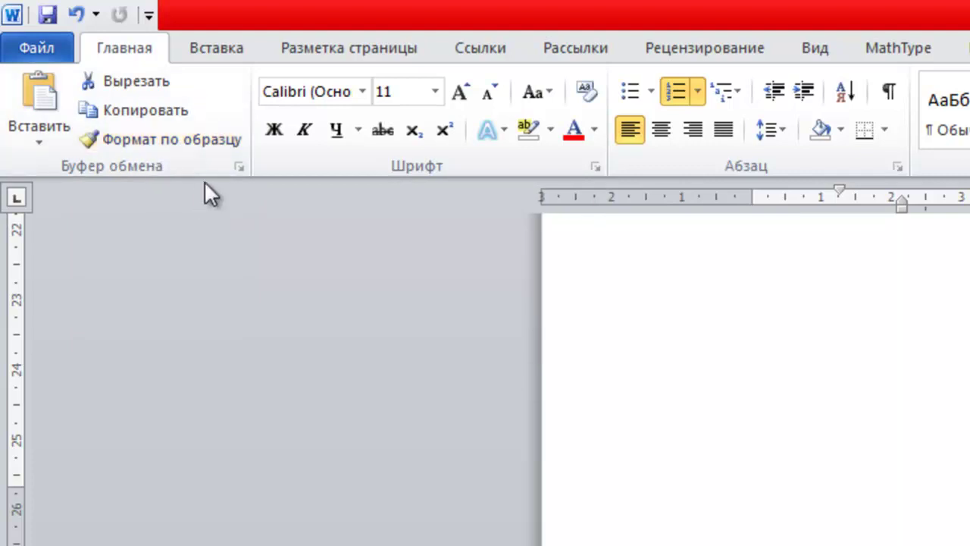
- Copy heading formatting onto Электронные таблицы with Format Painter and mark it as contents level 2
click(106, 139)
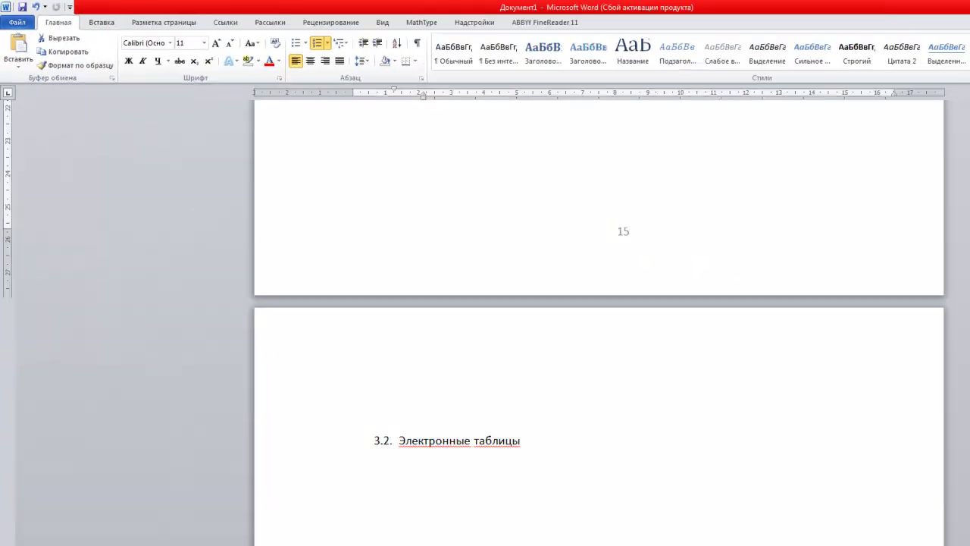
click(245, 362)
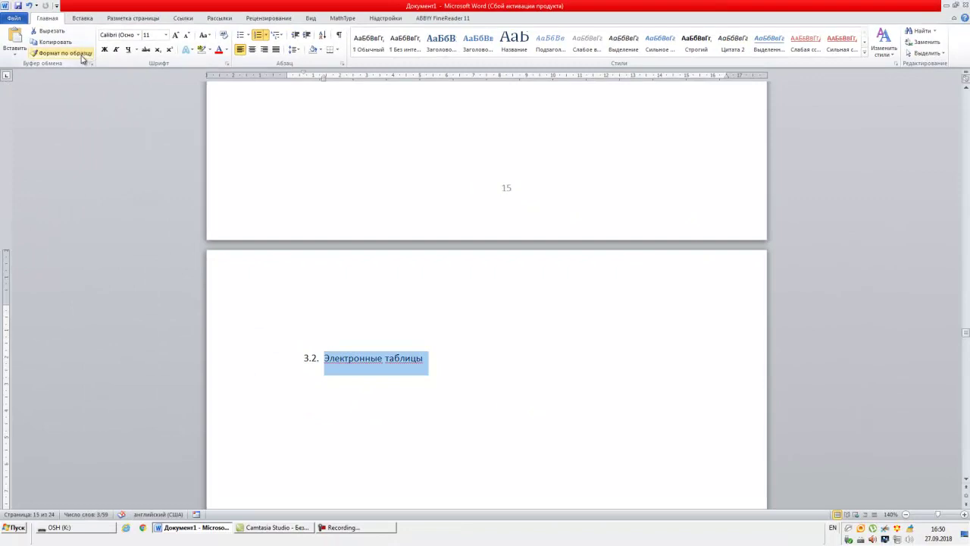
click(185, 18)
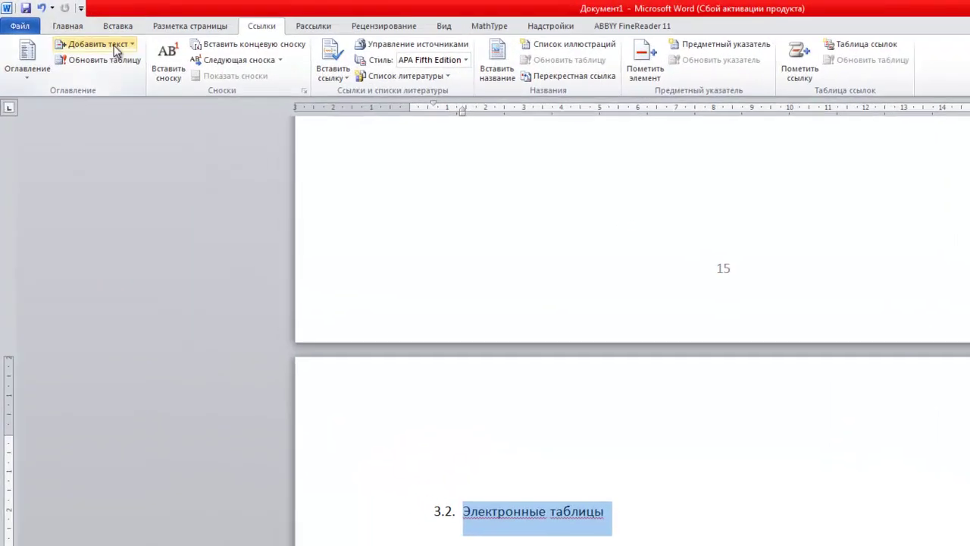
click(72, 31)
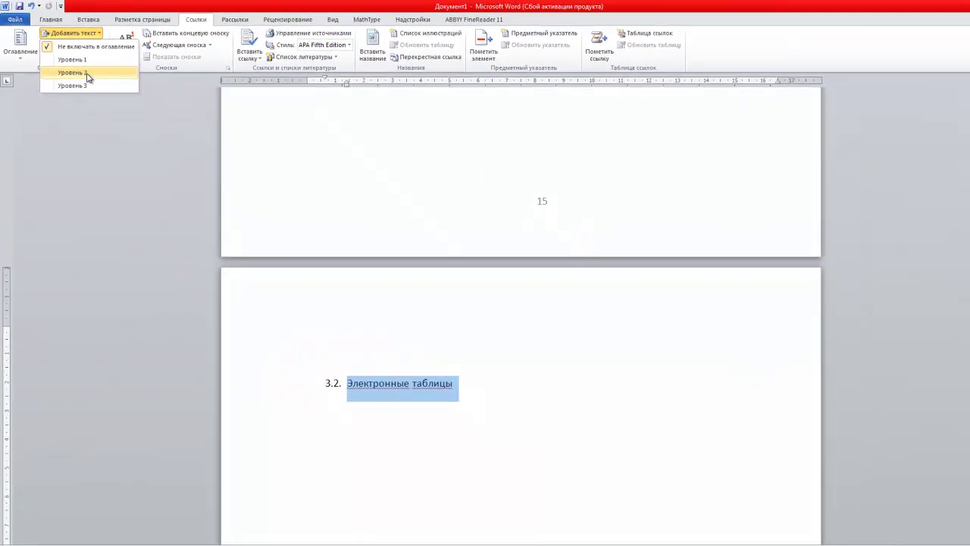
click(125, 104)
- Remove the empty lines above EXCEL and mark EXCEL and LOTUS as contents level 3
scroll(384, 409, down, 10)
click(345, 378)
key(Delete)
key(Delete)
key(Delete)
key(ctrl+shift+Right)
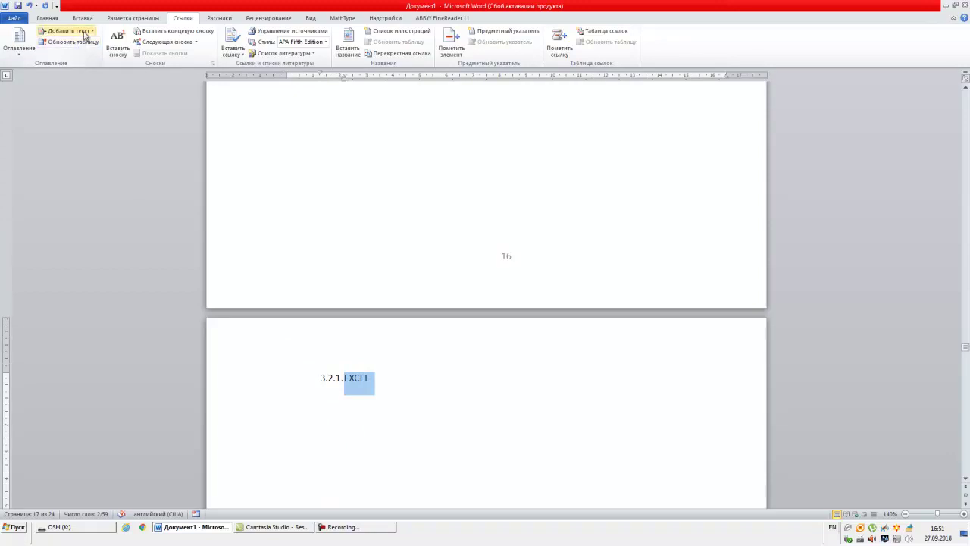
click(68, 31)
click(80, 80)
scroll(452, 412, down, 8)
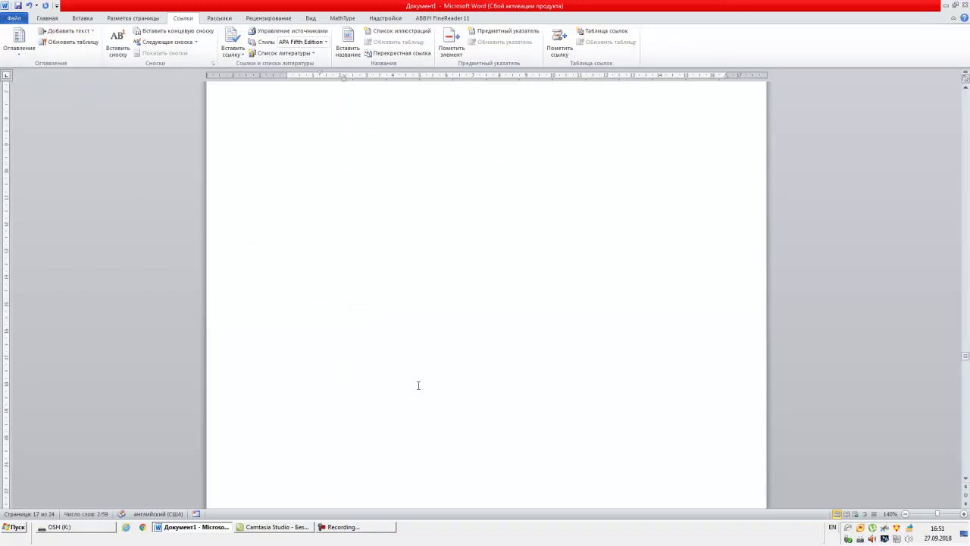
scroll(418, 386, down, 7)
key(ctrl+shift+Right)
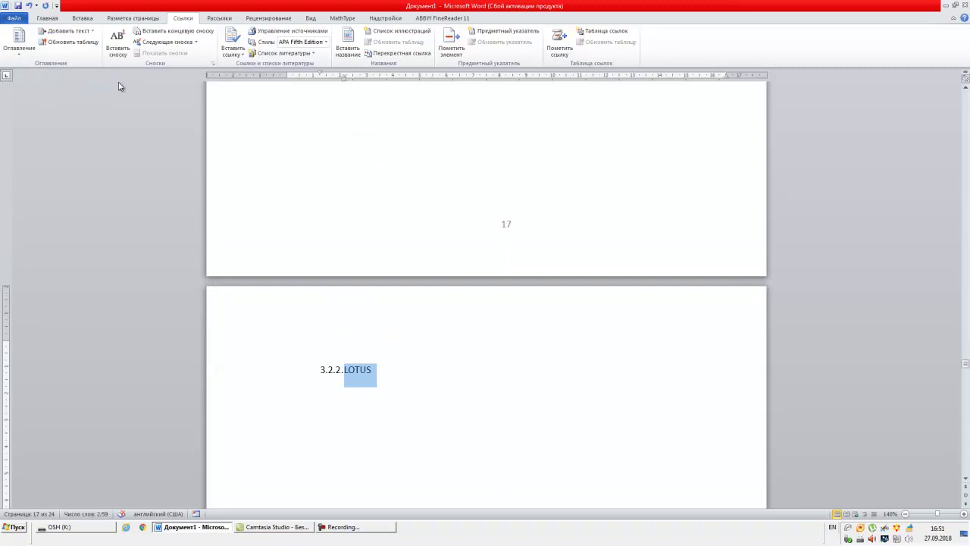
click(91, 34)
click(90, 80)
- Mark the 3.3 Системы управления базами данных heading as contents level 2
scroll(240, 350, down, 3)
scroll(246, 375, down, 12)
scroll(248, 383, down, 4)
click(249, 292)
click(246, 298)
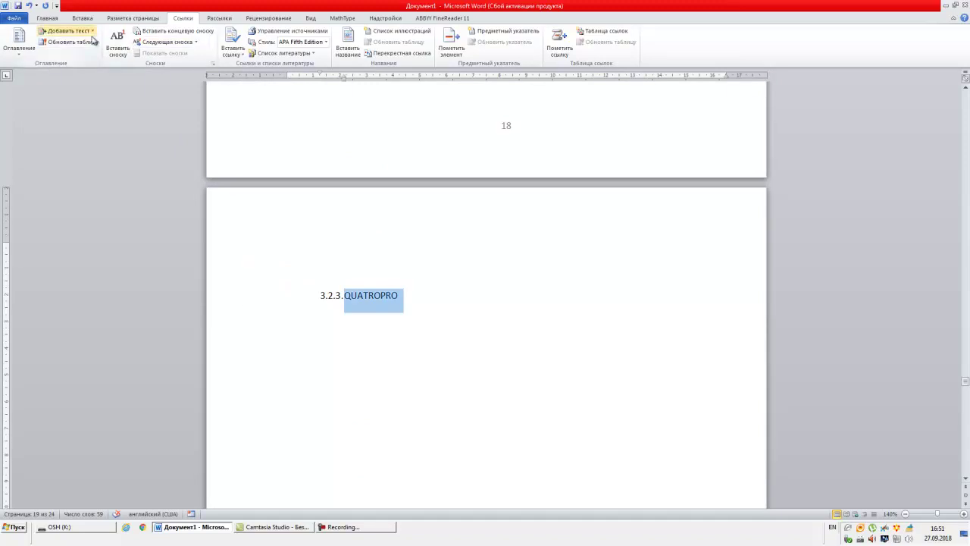
click(67, 30)
scroll(411, 355, down, 8)
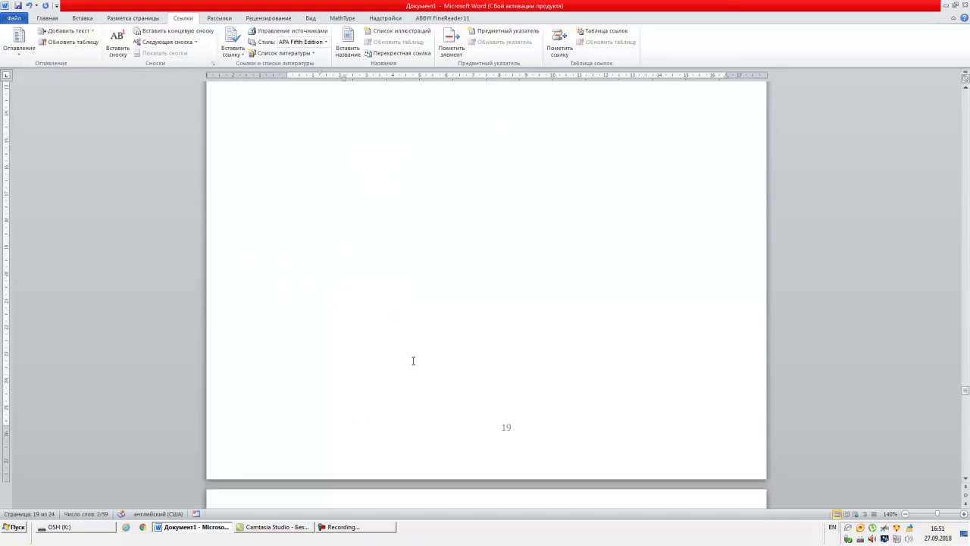
click(250, 253)
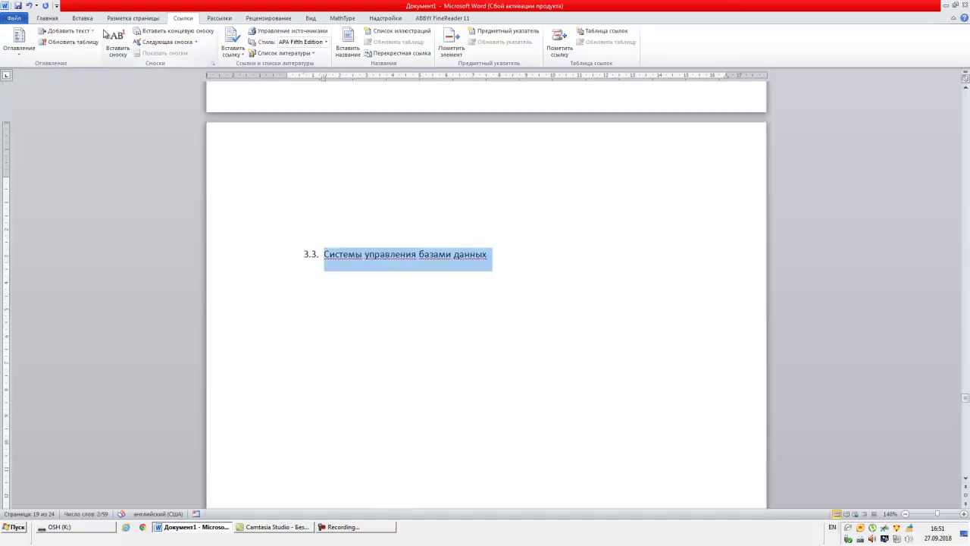
click(67, 31)
click(82, 68)
- Mark the FOXPROX and ACCESS headings as contents level 3
scroll(295, 416, down, 15)
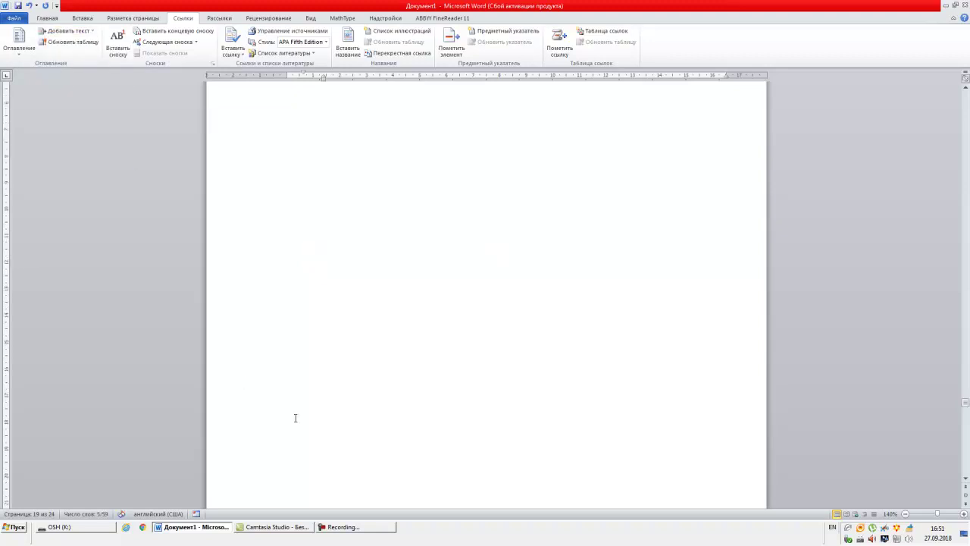
click(242, 284)
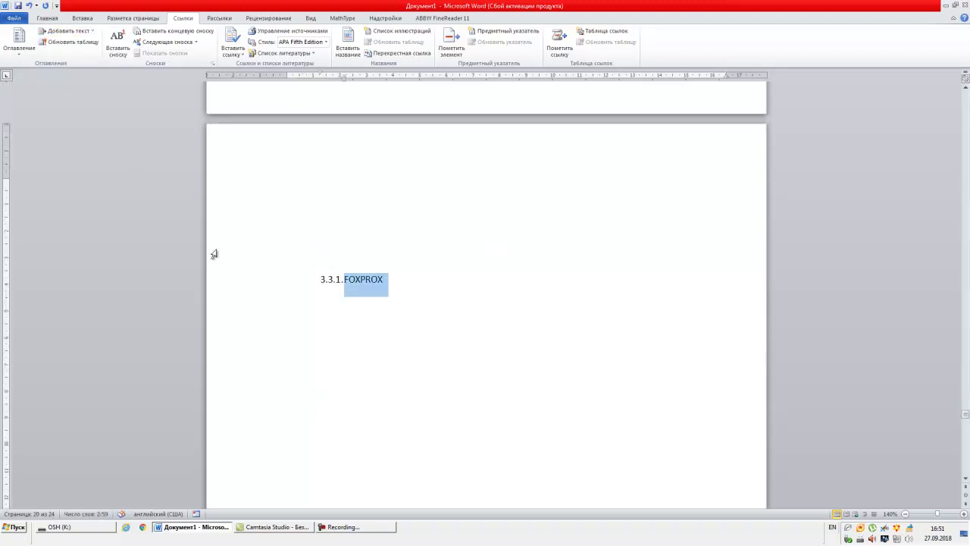
click(66, 30)
click(90, 80)
scroll(299, 362, down, 8)
scroll(299, 368, down, 8)
scroll(297, 369, down, 4)
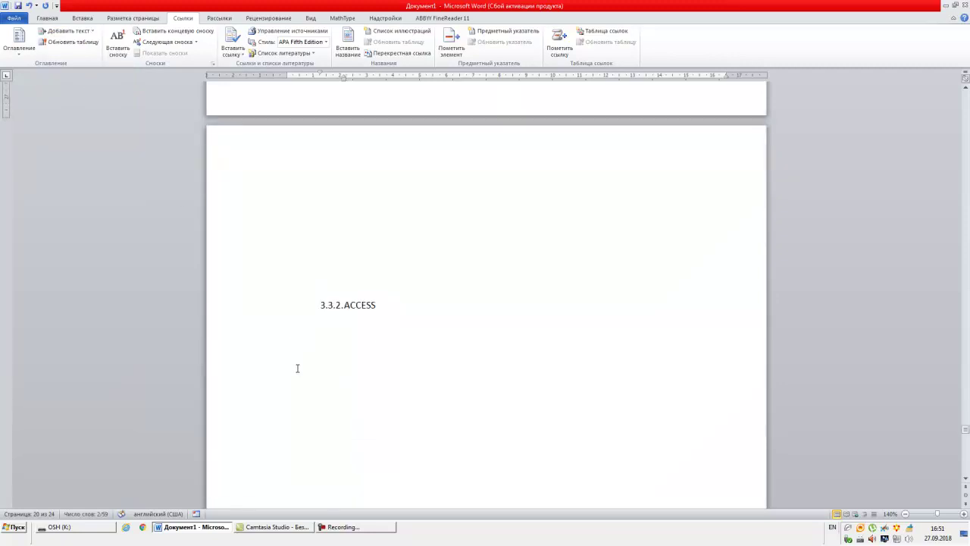
click(266, 310)
click(88, 33)
click(60, 80)
- Mark the PRACLE heading as contents level 3
scroll(312, 307, down, 4)
scroll(312, 318, down, 8)
scroll(304, 328, down, 7)
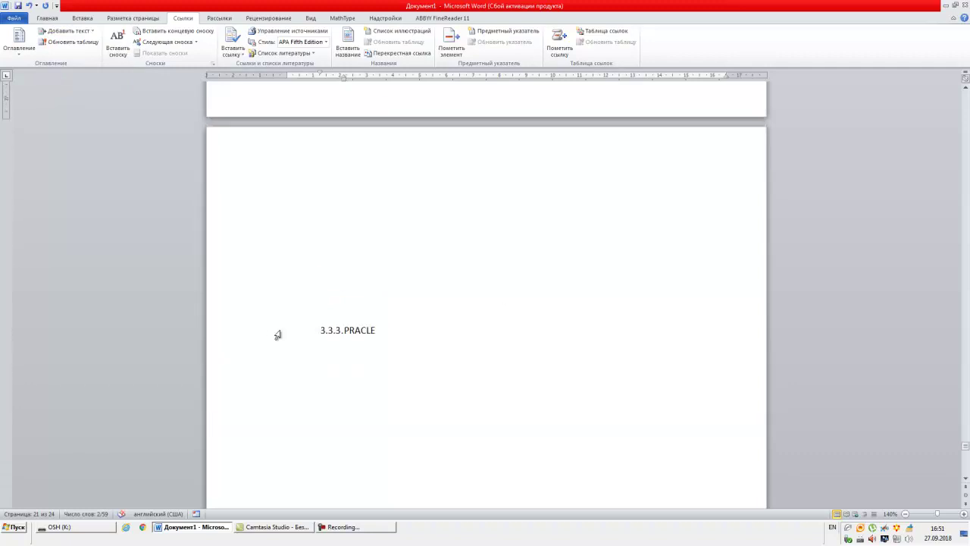
click(255, 332)
click(88, 32)
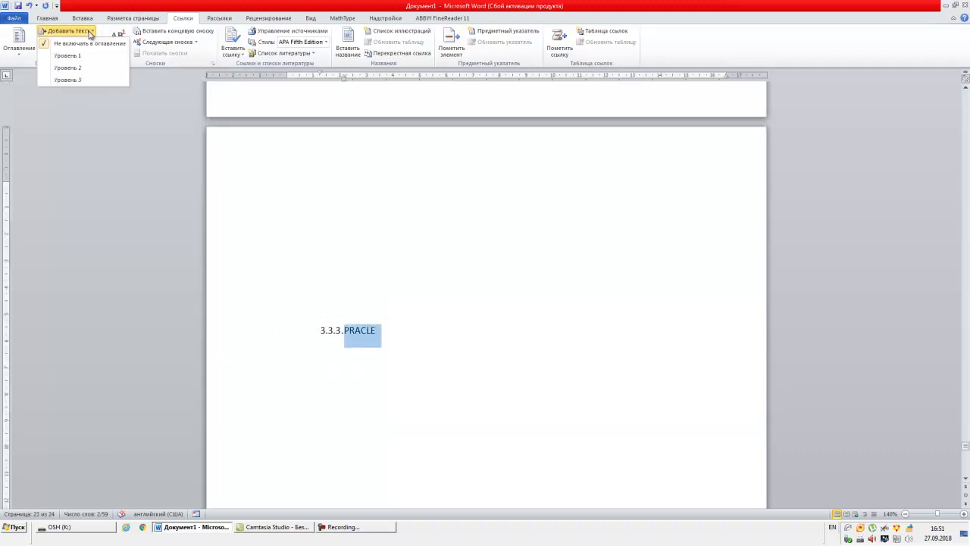
click(84, 79)
scroll(207, 232, down, 5)
scroll(207, 232, down, 5)
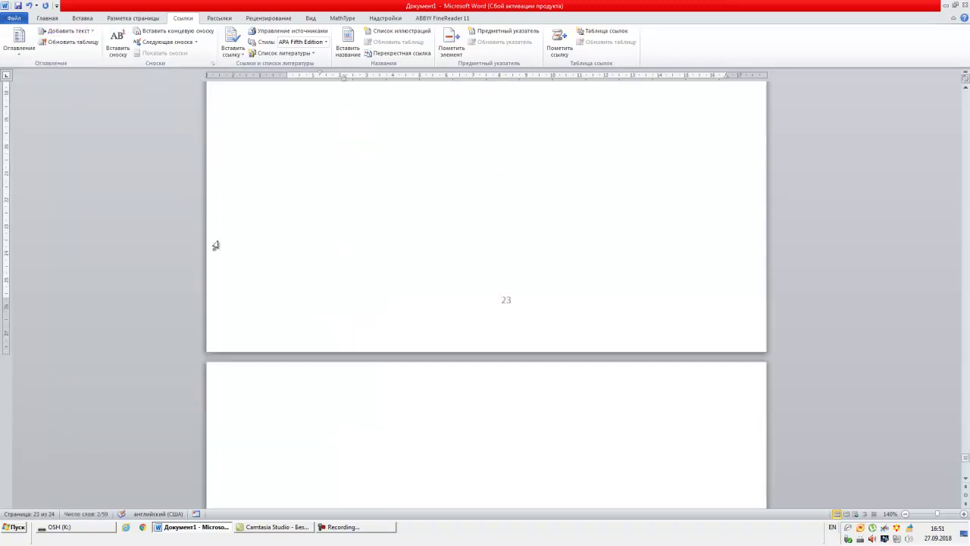
scroll(220, 260, down, 5)
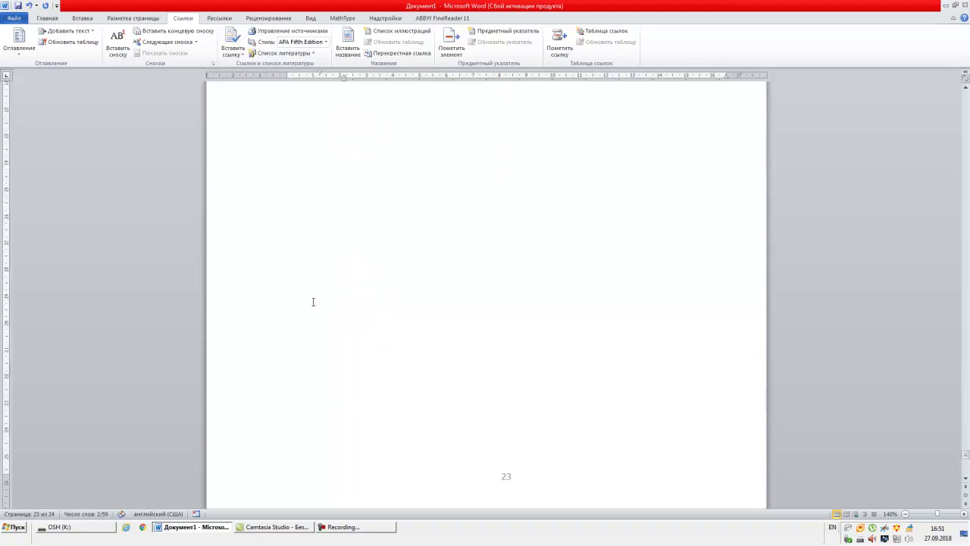
scroll(313, 301, up, 5)
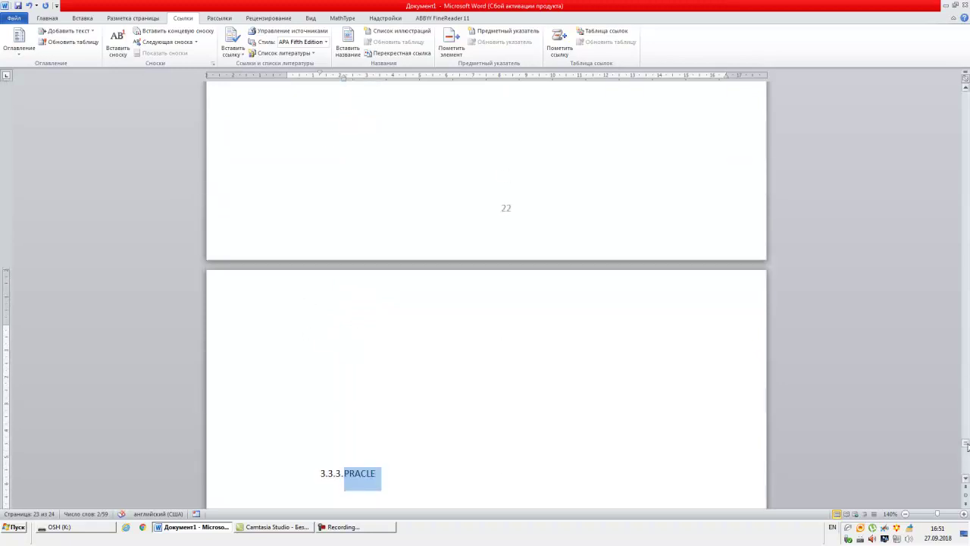
drag(967, 448, 968, 98)
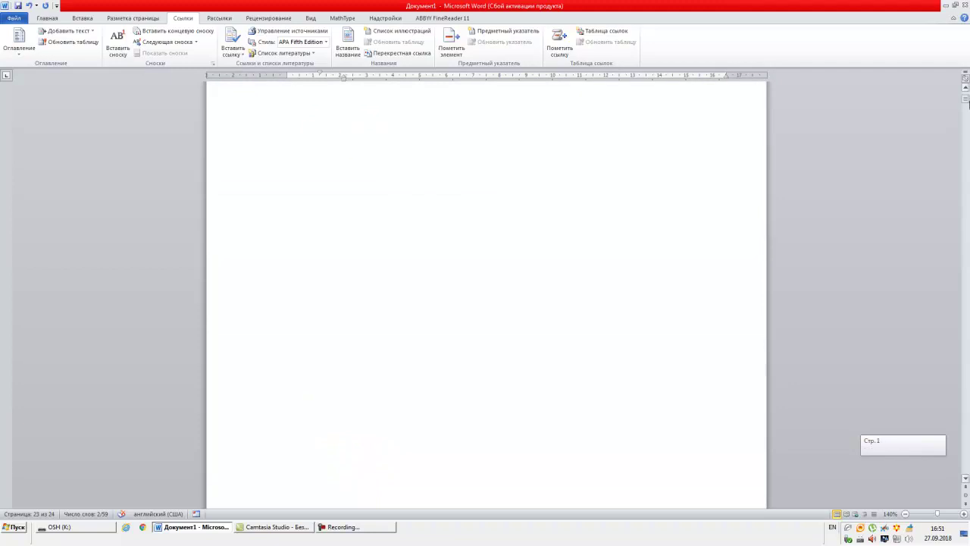
- Insert an automatic table of contents titled Оглавление at the top of page 1
click(392, 137)
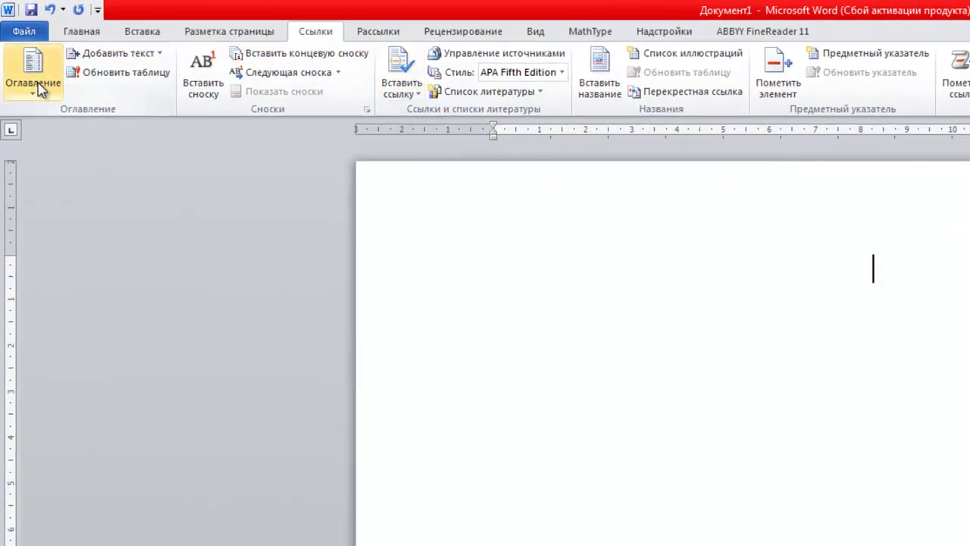
click(34, 89)
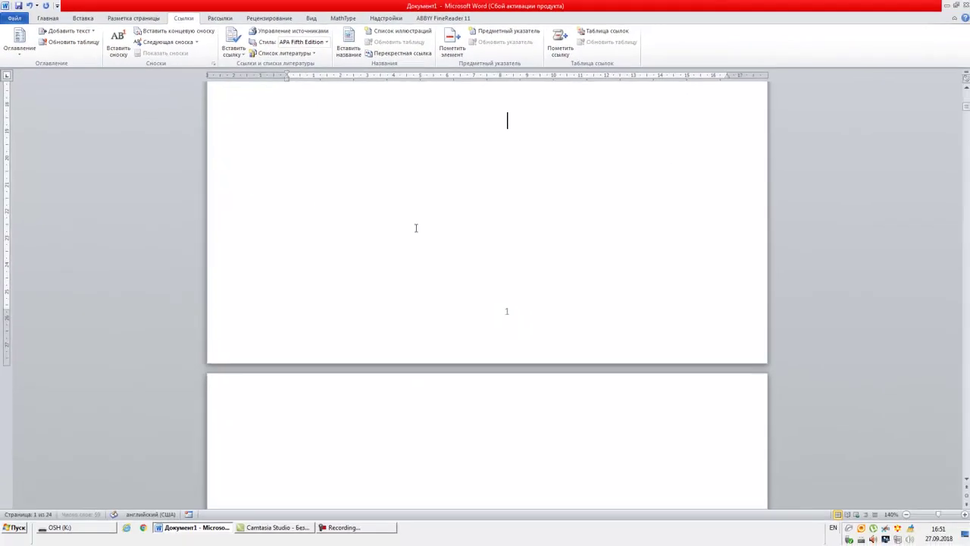
scroll(452, 220, up, 3)
scroll(452, 220, up, 5)
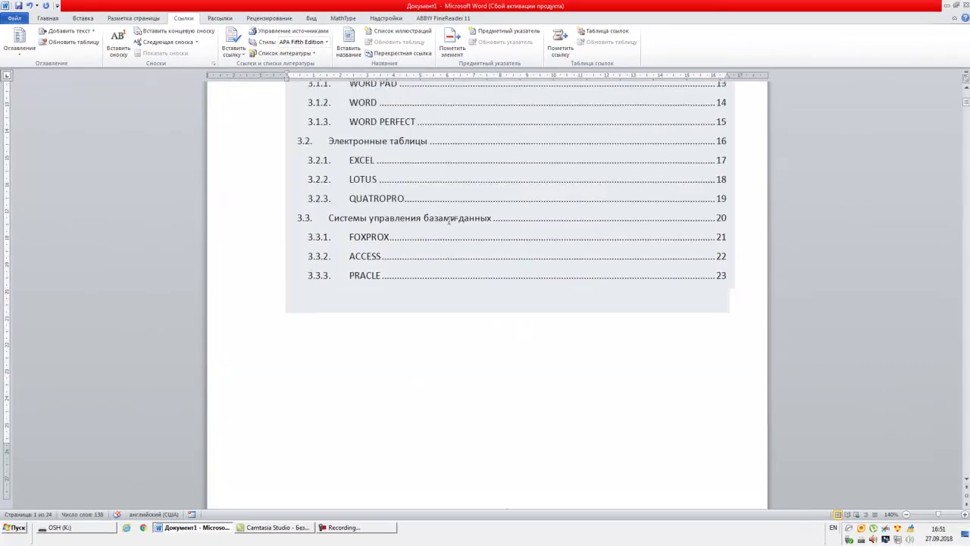
scroll(567, 216, up, 5)
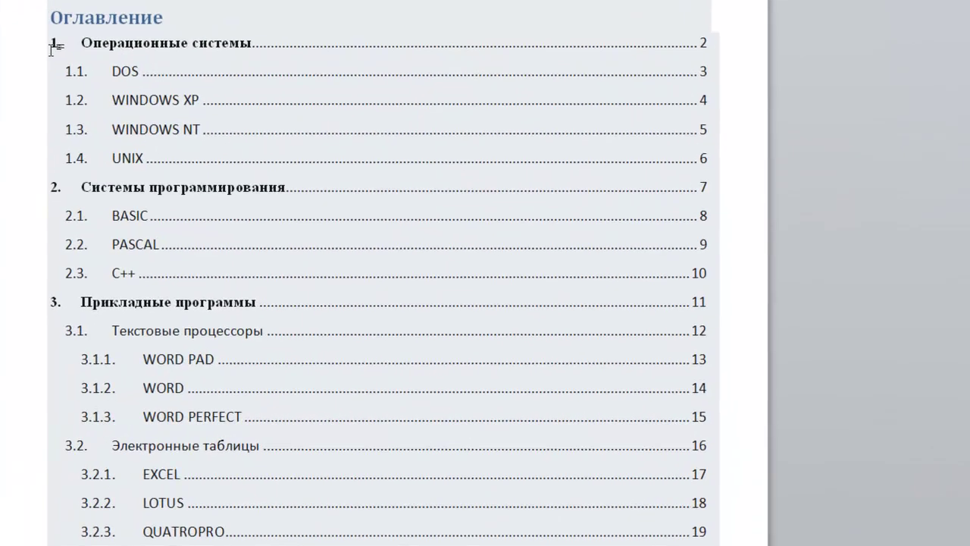
click(294, 178)
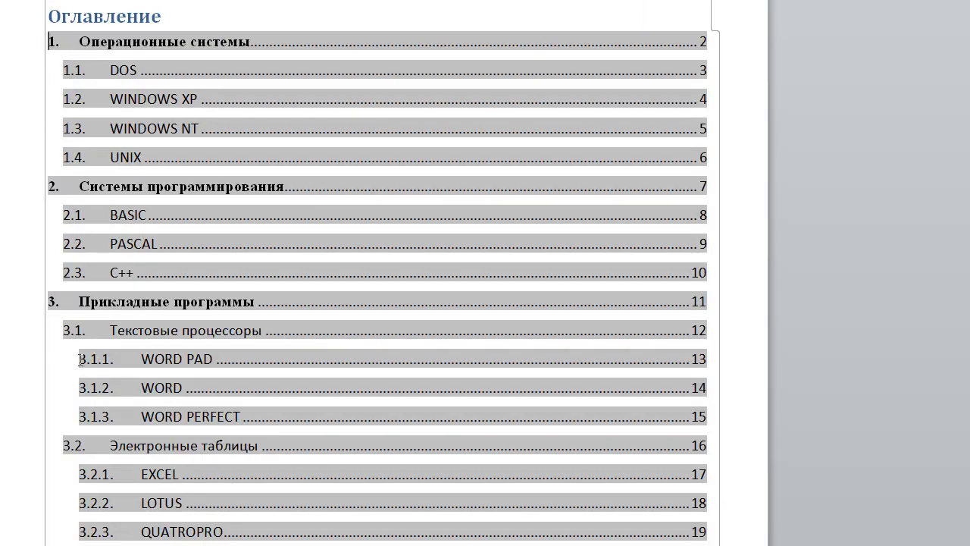
drag(80, 359, 229, 399)
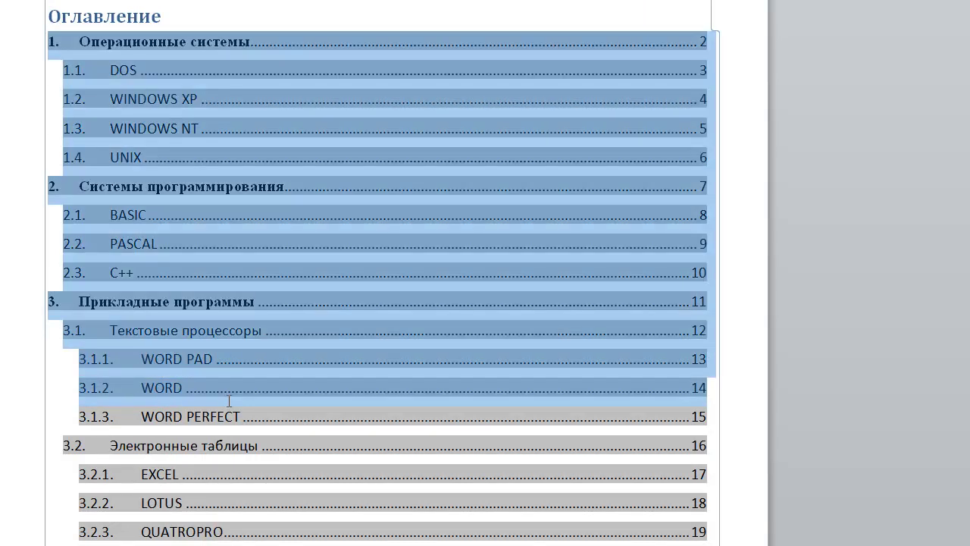
click(209, 397)
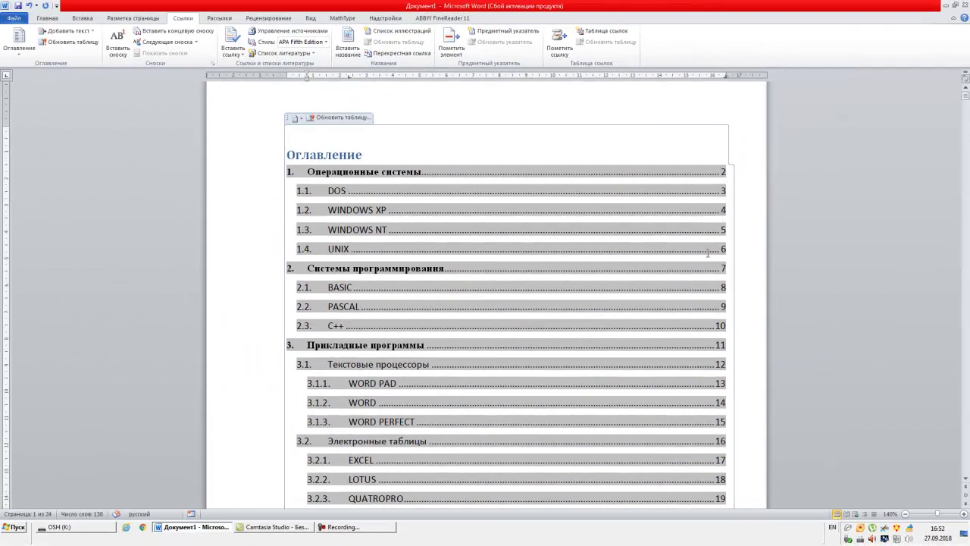
scroll(707, 252, down, 1)
scroll(702, 265, down, 3)
scroll(690, 288, down, 3)
scroll(683, 302, up, 3)
scroll(683, 302, down, 5)
scroll(593, 271, down, 3)
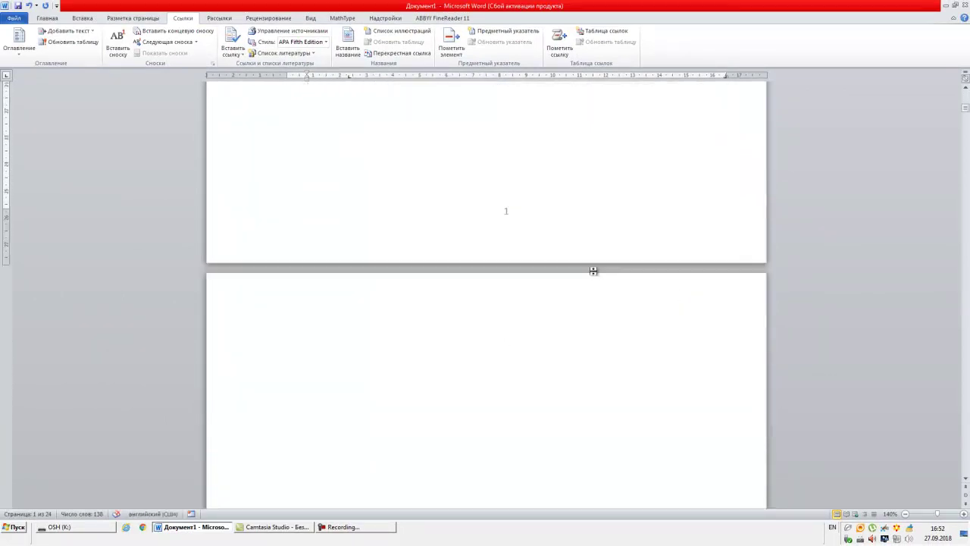
scroll(485, 273, down, 3)
scroll(485, 273, up, 3)
scroll(486, 273, up, 3)
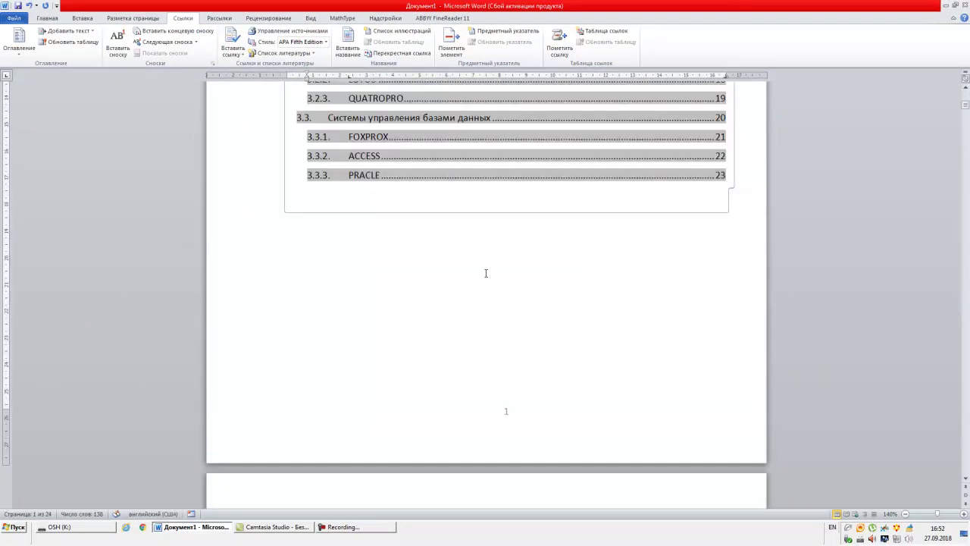
scroll(486, 273, up, 5)
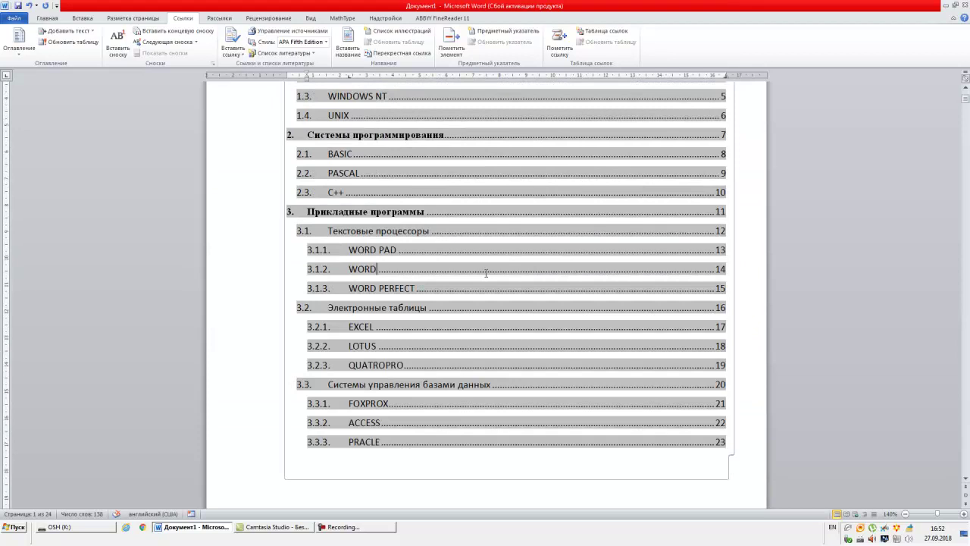
scroll(486, 272, down, 3)
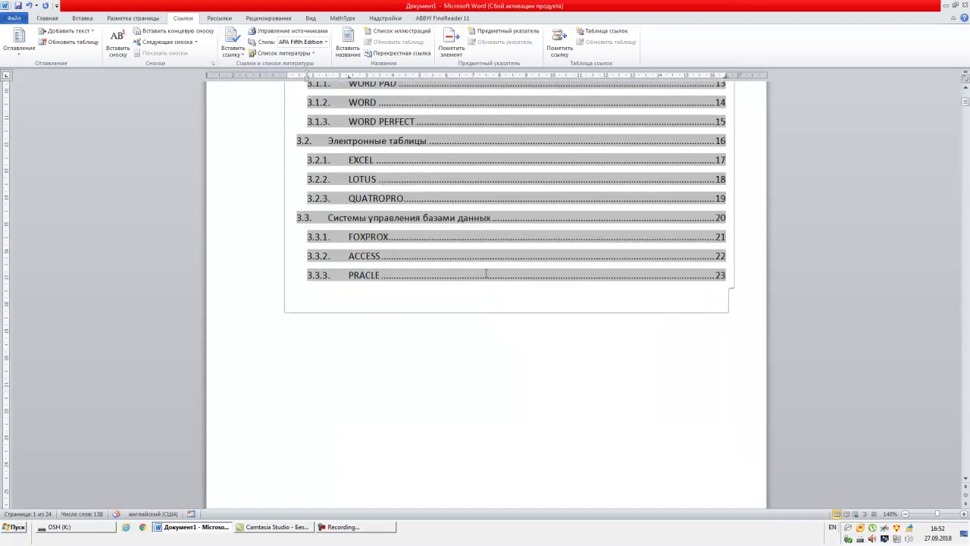
scroll(486, 273, down, 1)
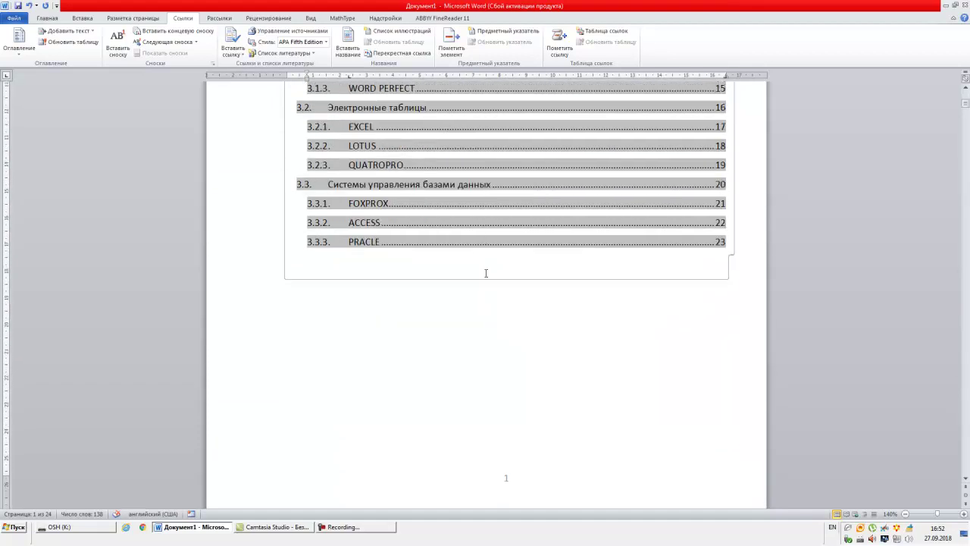
scroll(486, 273, down, 1)
scroll(486, 273, down, 1)
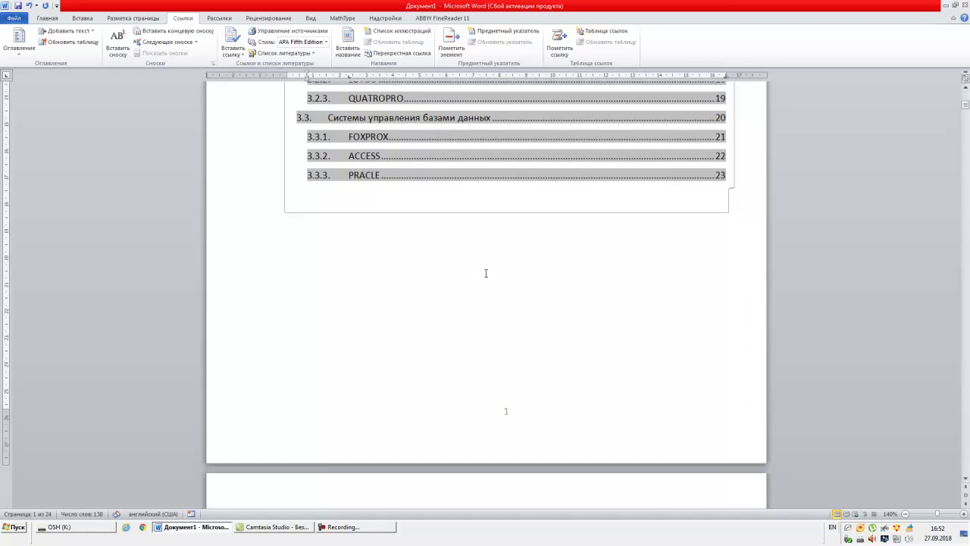
scroll(486, 273, down, 4)
scroll(486, 273, down, 4)
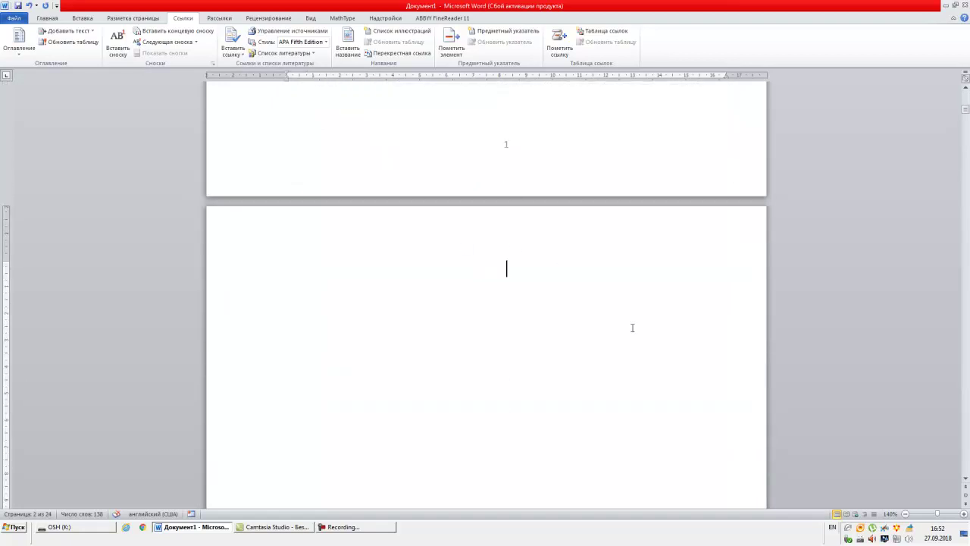
scroll(626, 325, up, 4)
scroll(612, 317, up, 1)
scroll(338, 144, up, 1)
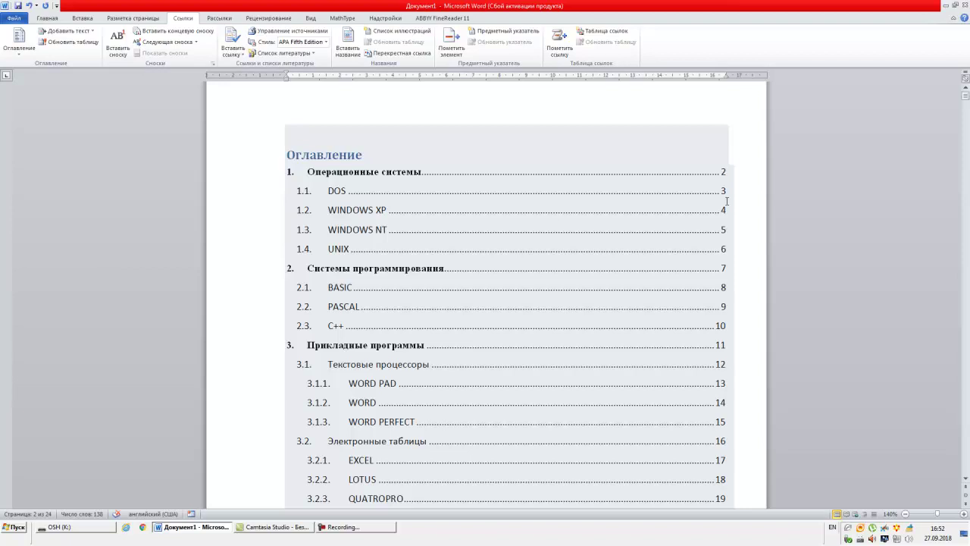
scroll(527, 338, down, 2)
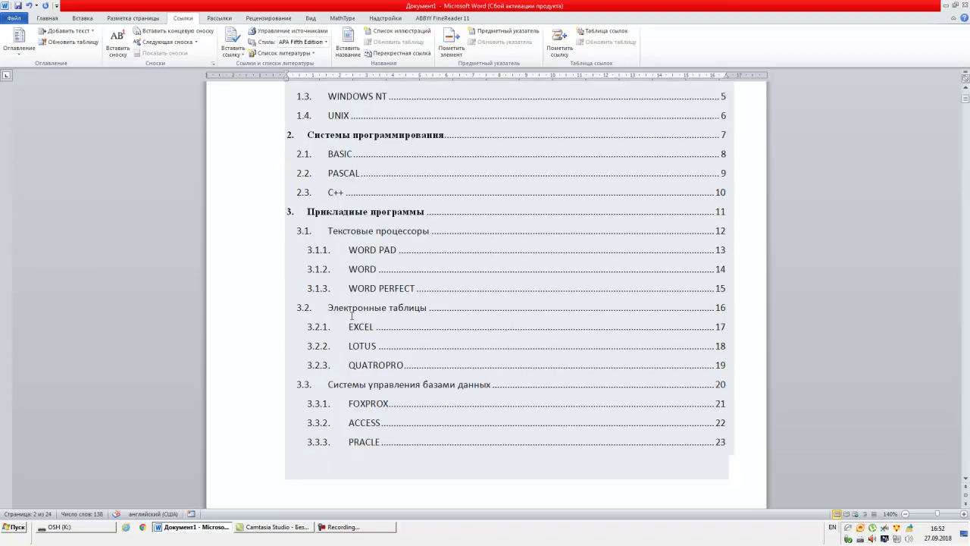
scroll(643, 403, down, 3)
scroll(606, 412, down, 5)
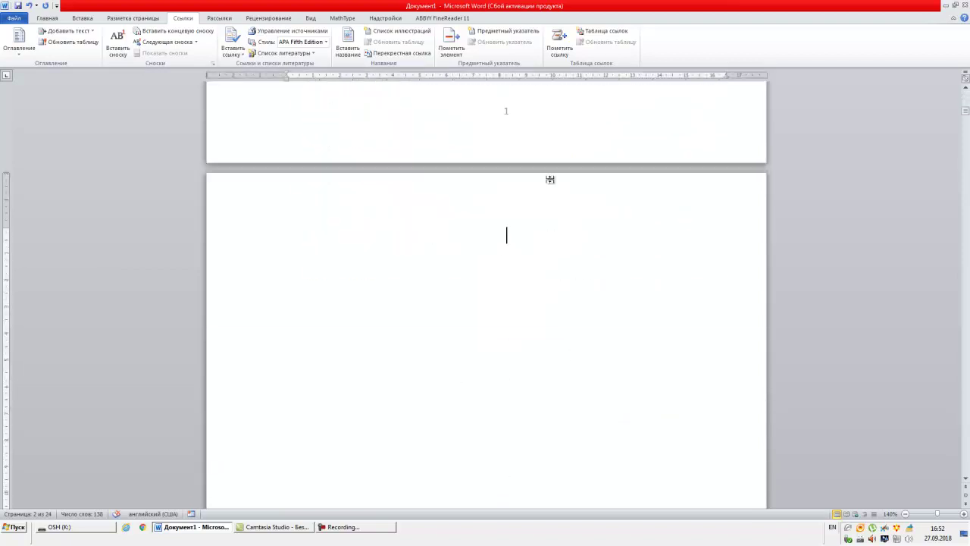
scroll(557, 361, down, 10)
scroll(551, 353, down, 2)
scroll(544, 358, down, 3)
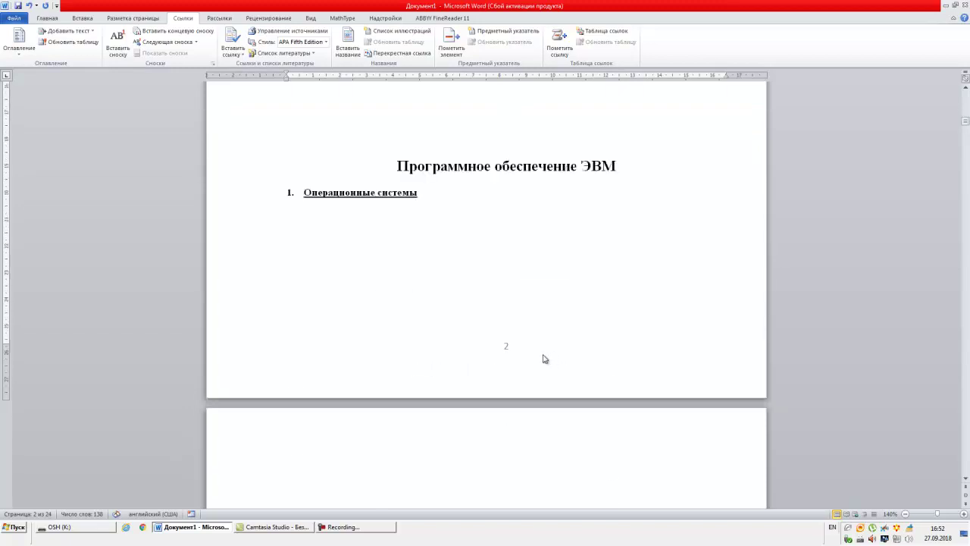
scroll(529, 351, down, 1)
scroll(523, 346, down, 3)
scroll(523, 346, down, 2)
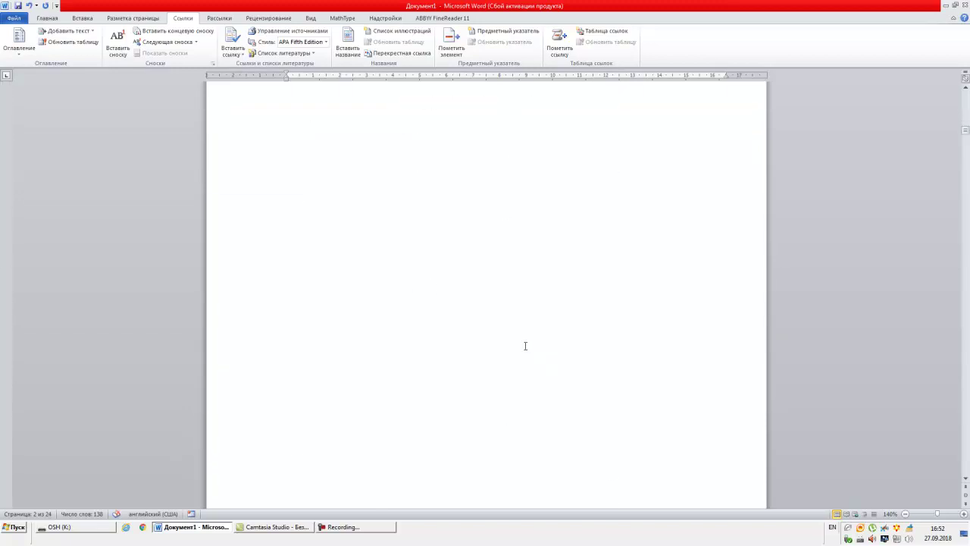
scroll(342, 389, down, 2)
scroll(341, 372, down, 2)
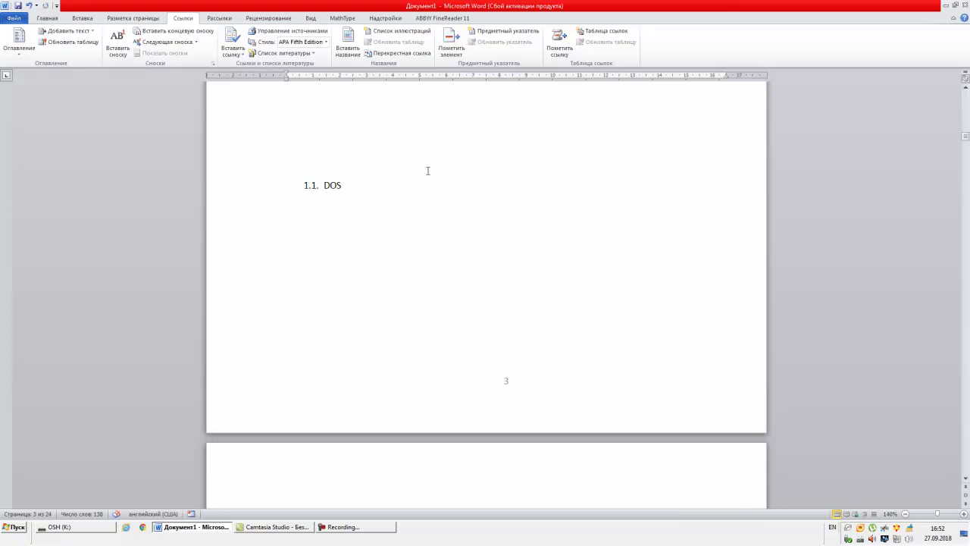
scroll(342, 203, up, 1)
scroll(341, 227, up, 7)
scroll(342, 227, up, 7)
scroll(343, 230, up, 3)
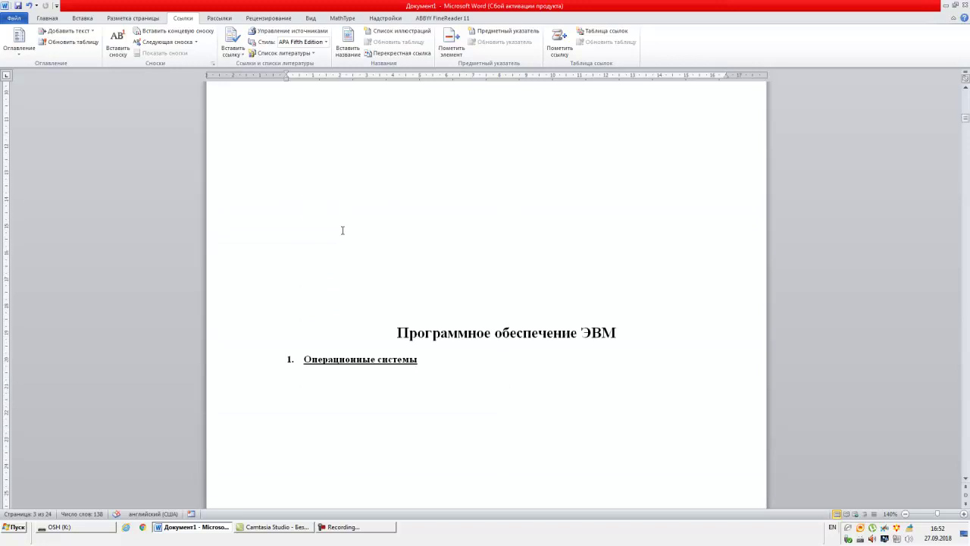
scroll(342, 231, up, 4)
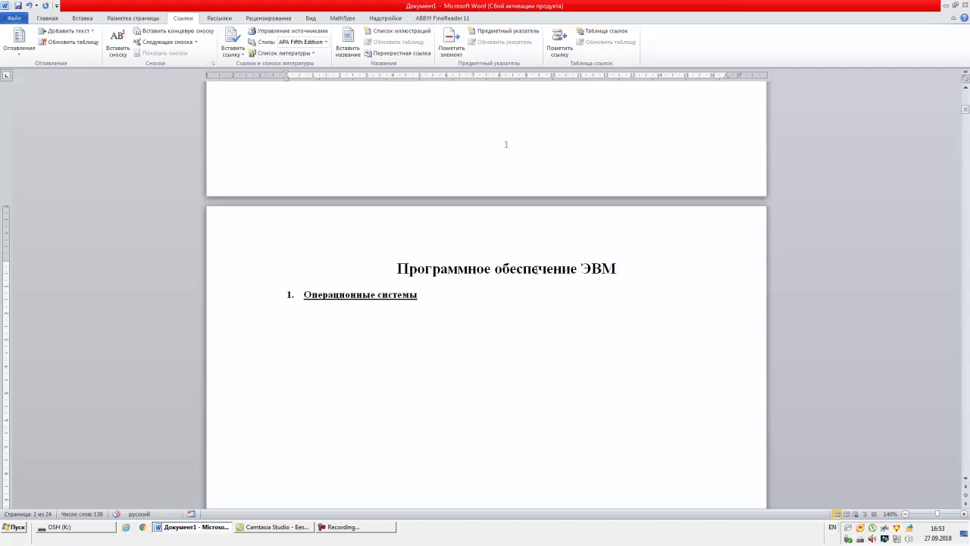
- Update the entire table of contents so page numbers are corrected, e.g. DOS on 2, UNIX on 5
scroll(553, 258, up, 2)
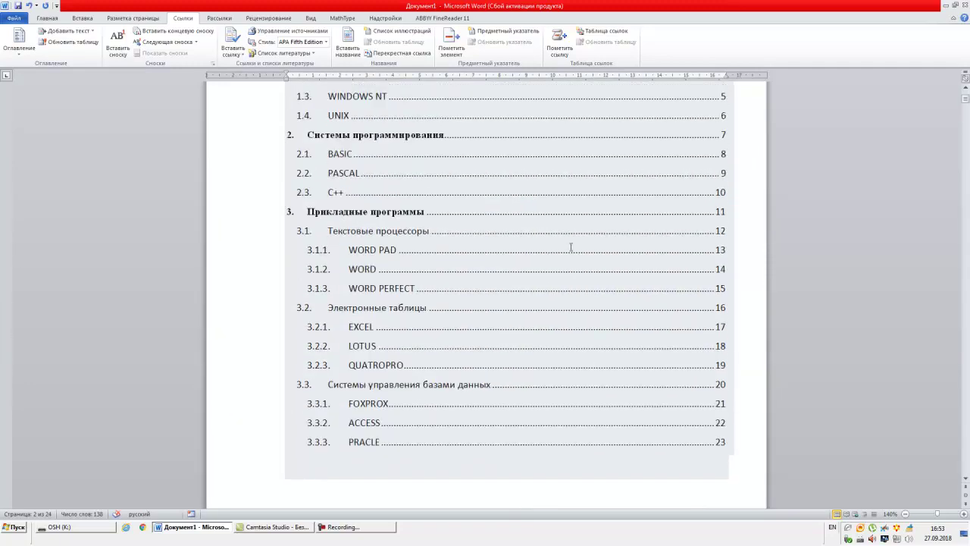
scroll(412, 161, up, 3)
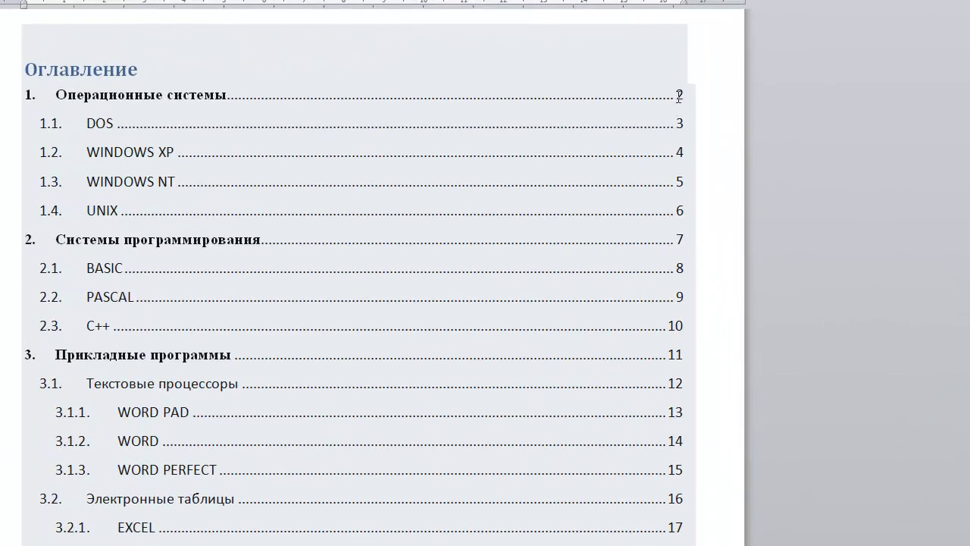
drag(678, 97, 683, 95)
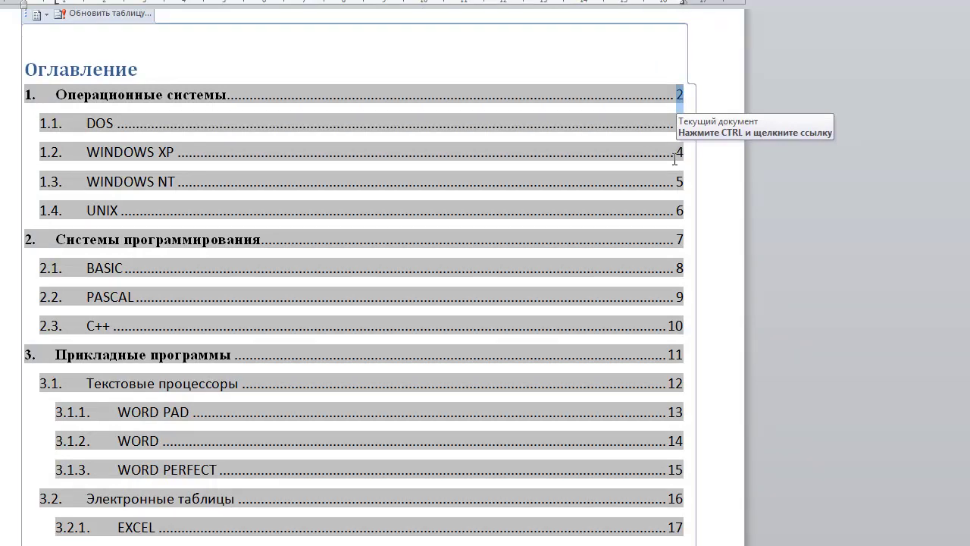
right_click(297, 122)
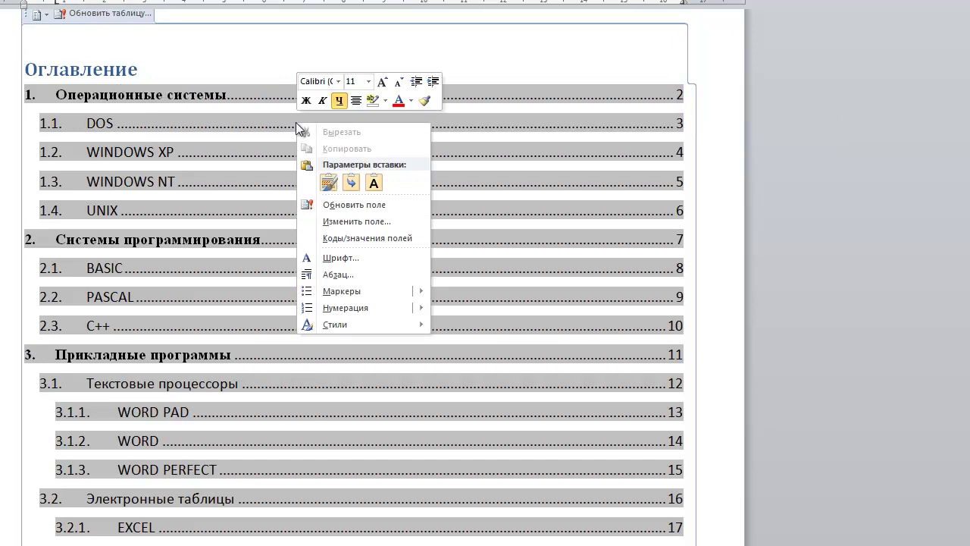
click(354, 209)
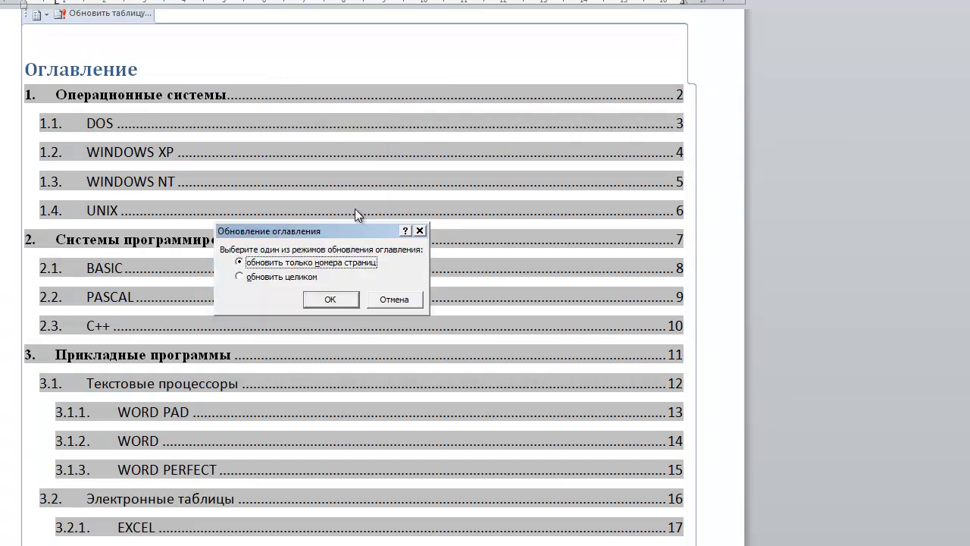
click(282, 277)
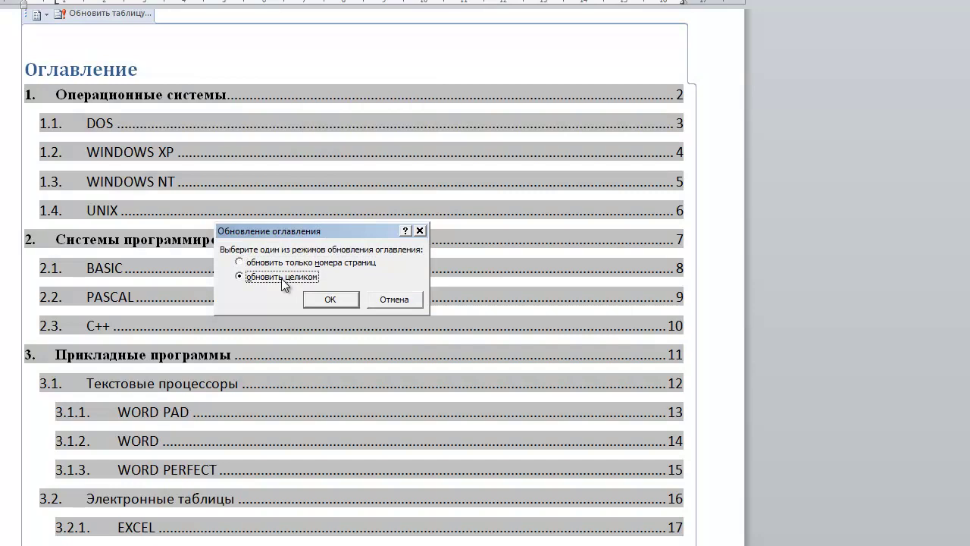
click(329, 301)
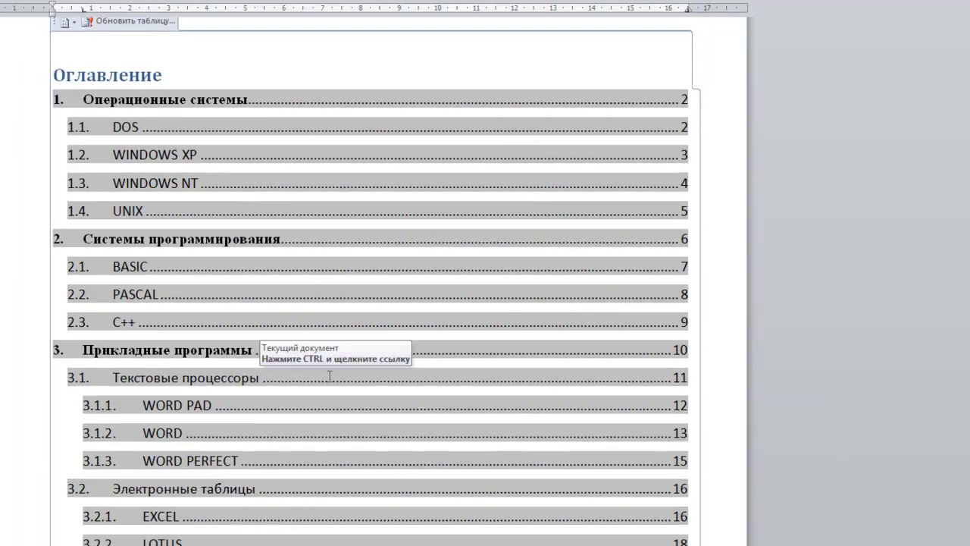
scroll(466, 282, down, 5)
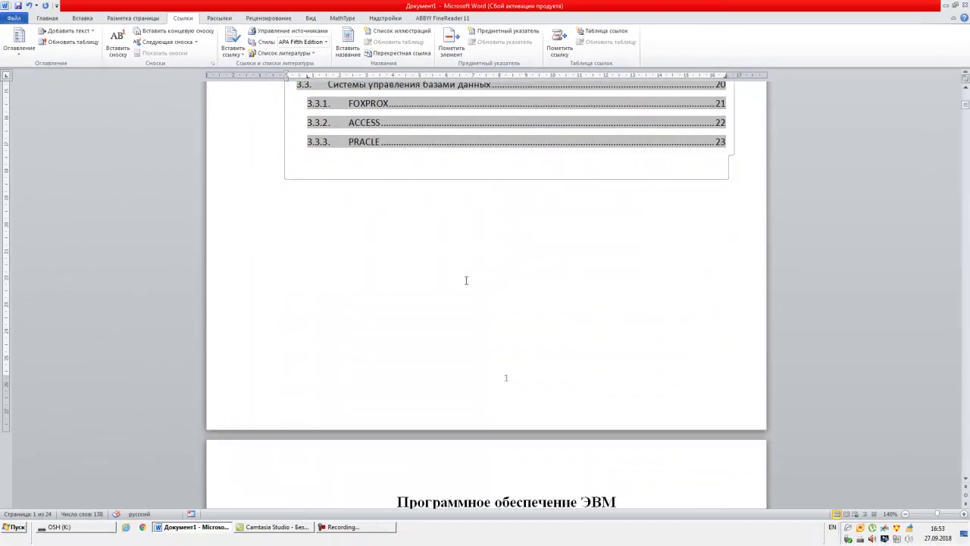
scroll(463, 281, up, 7)
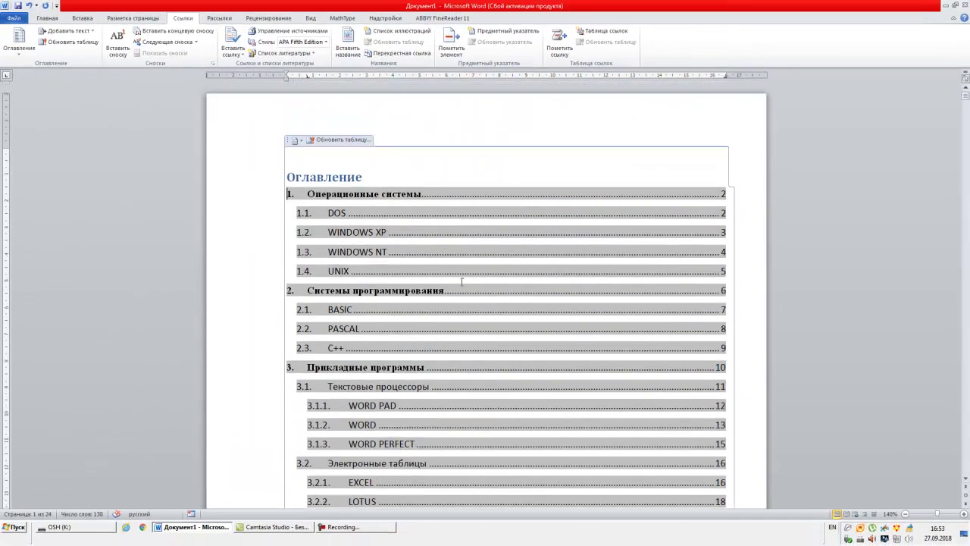
scroll(466, 248, down, 10)
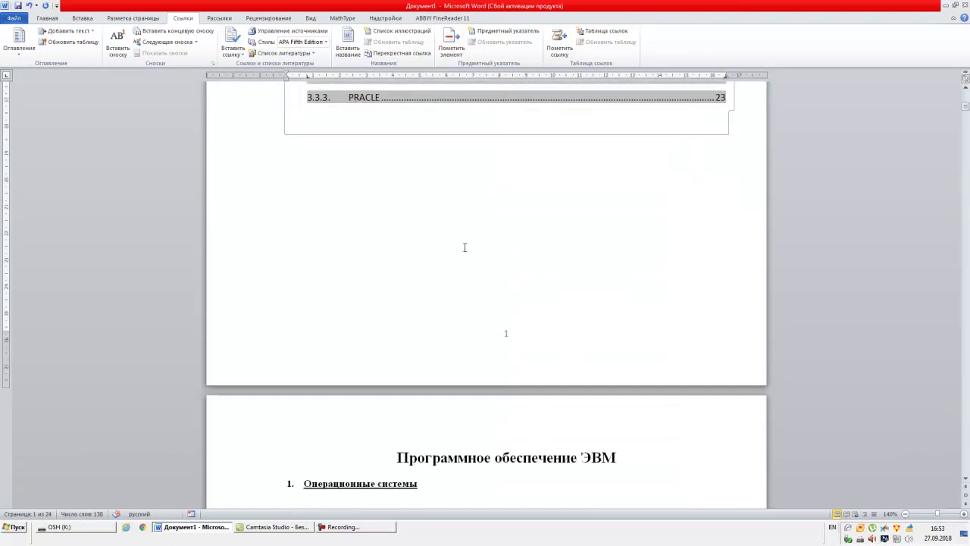